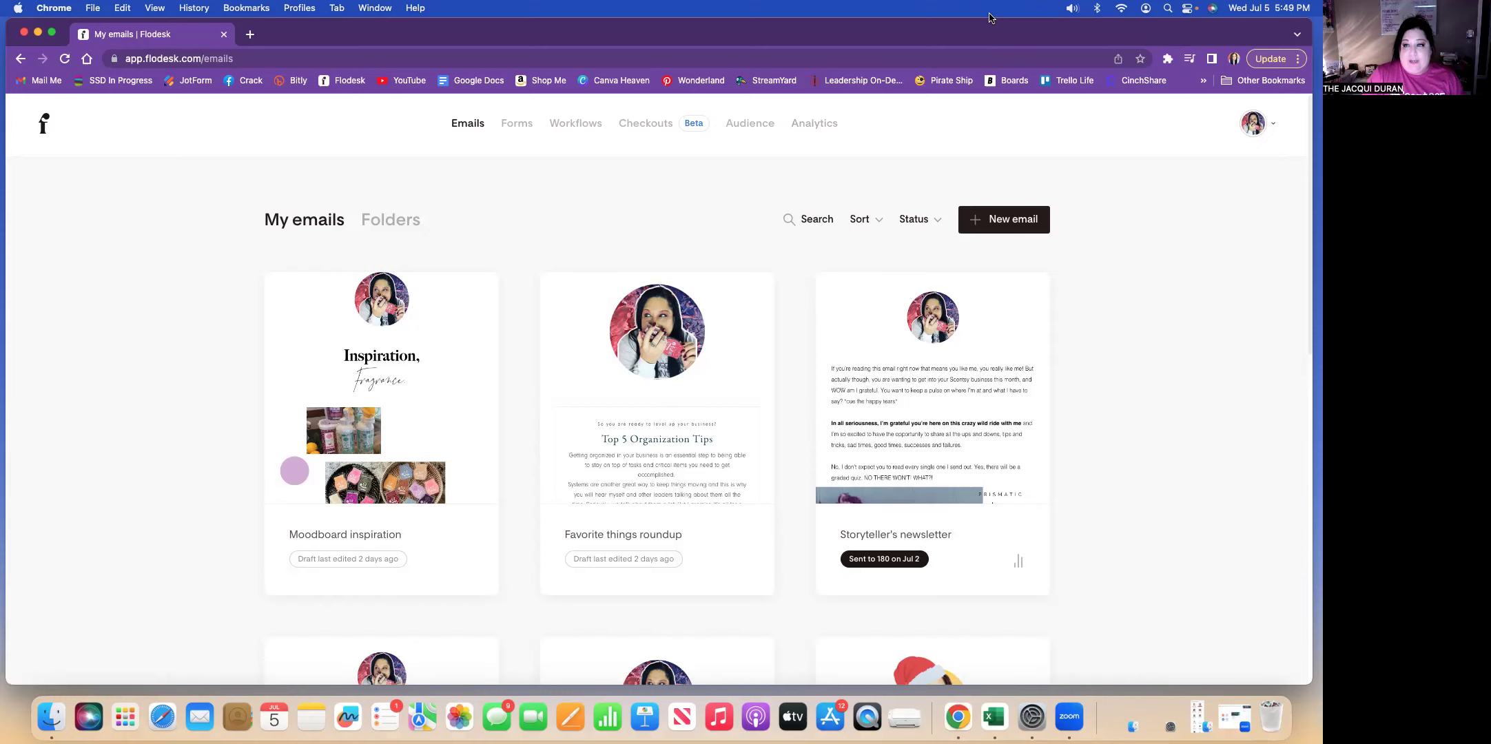
- Open the account's Branding settings and review the logo and brand colors
{"action": "mouse_move", "coordinate": [1274, 127]}
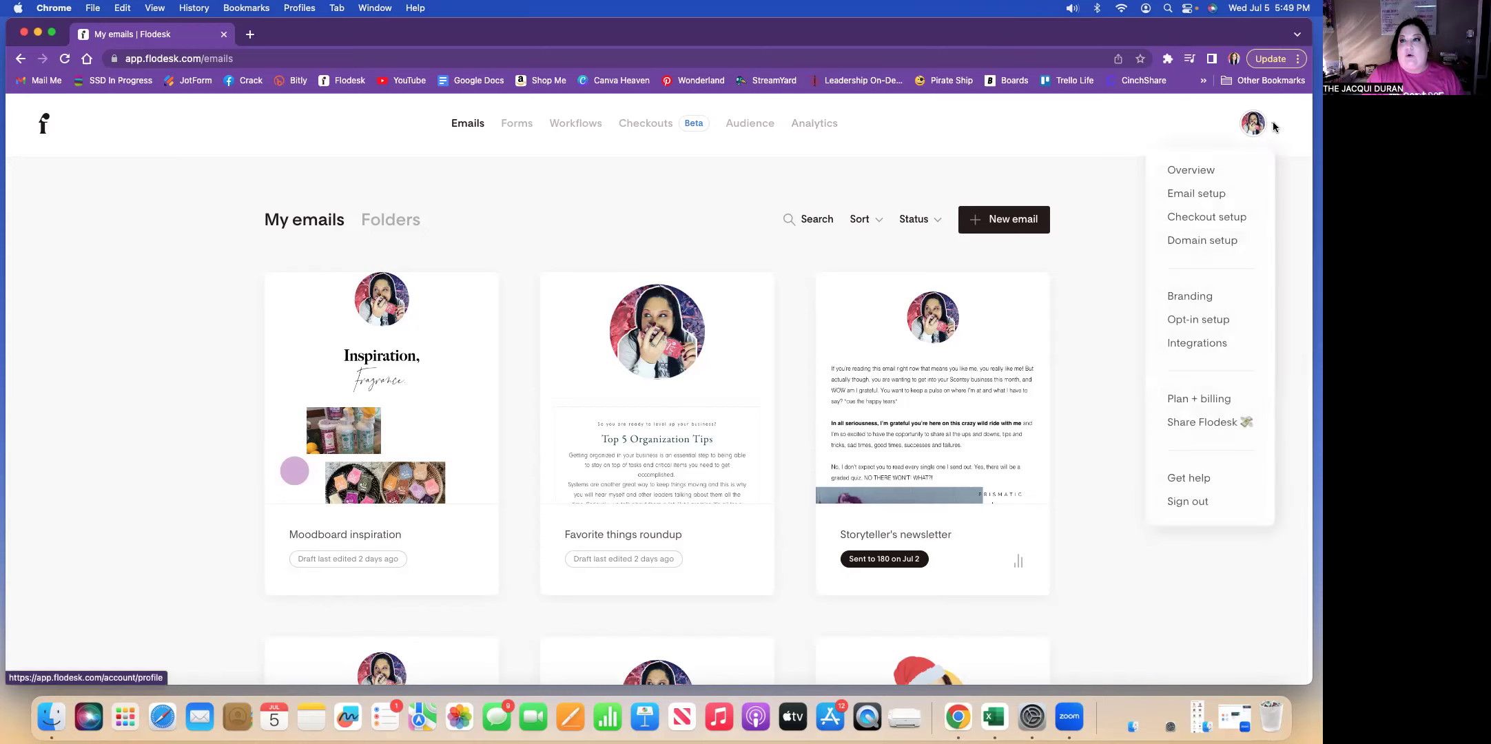
{"action": "left_click", "coordinate": [1194, 294]}
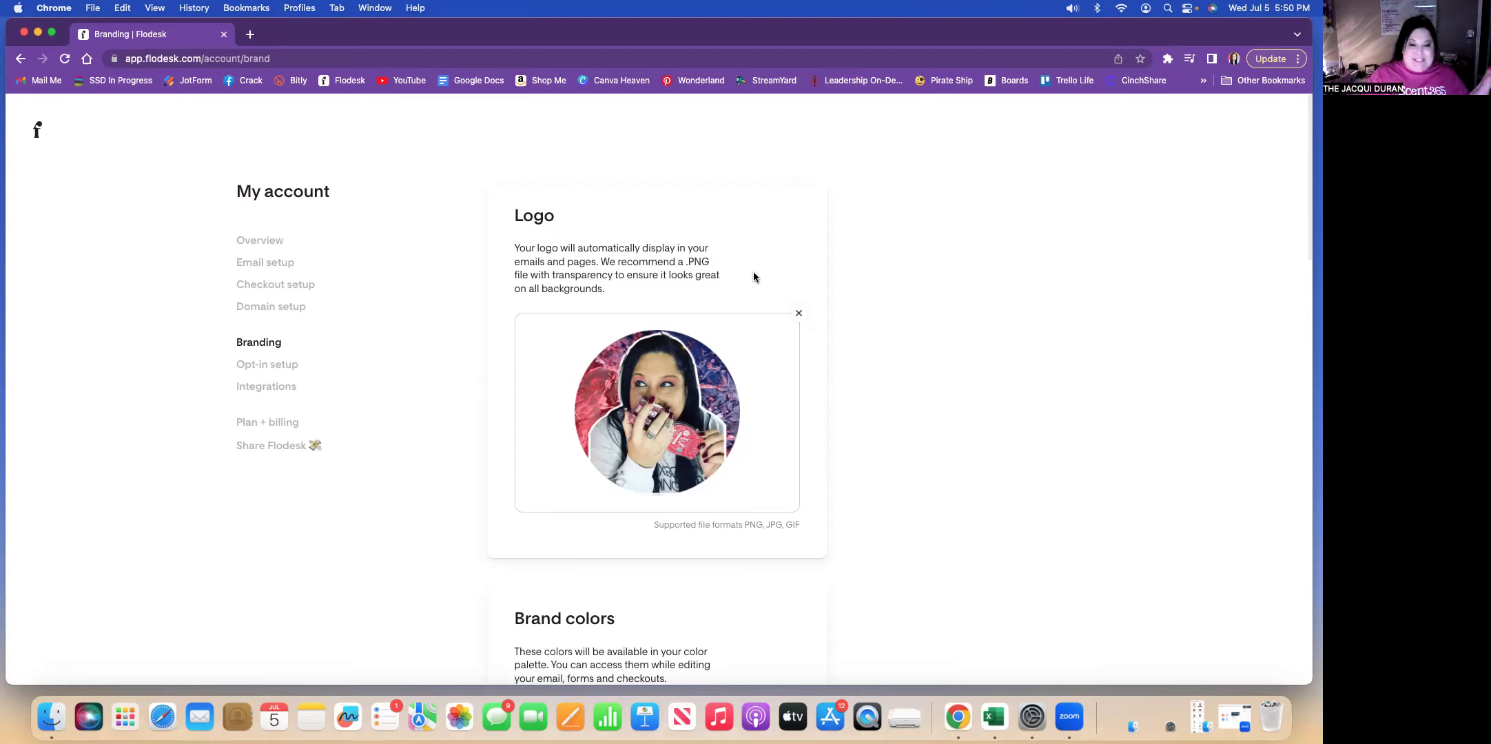
{"action": "mouse_move", "coordinate": [783, 362]}
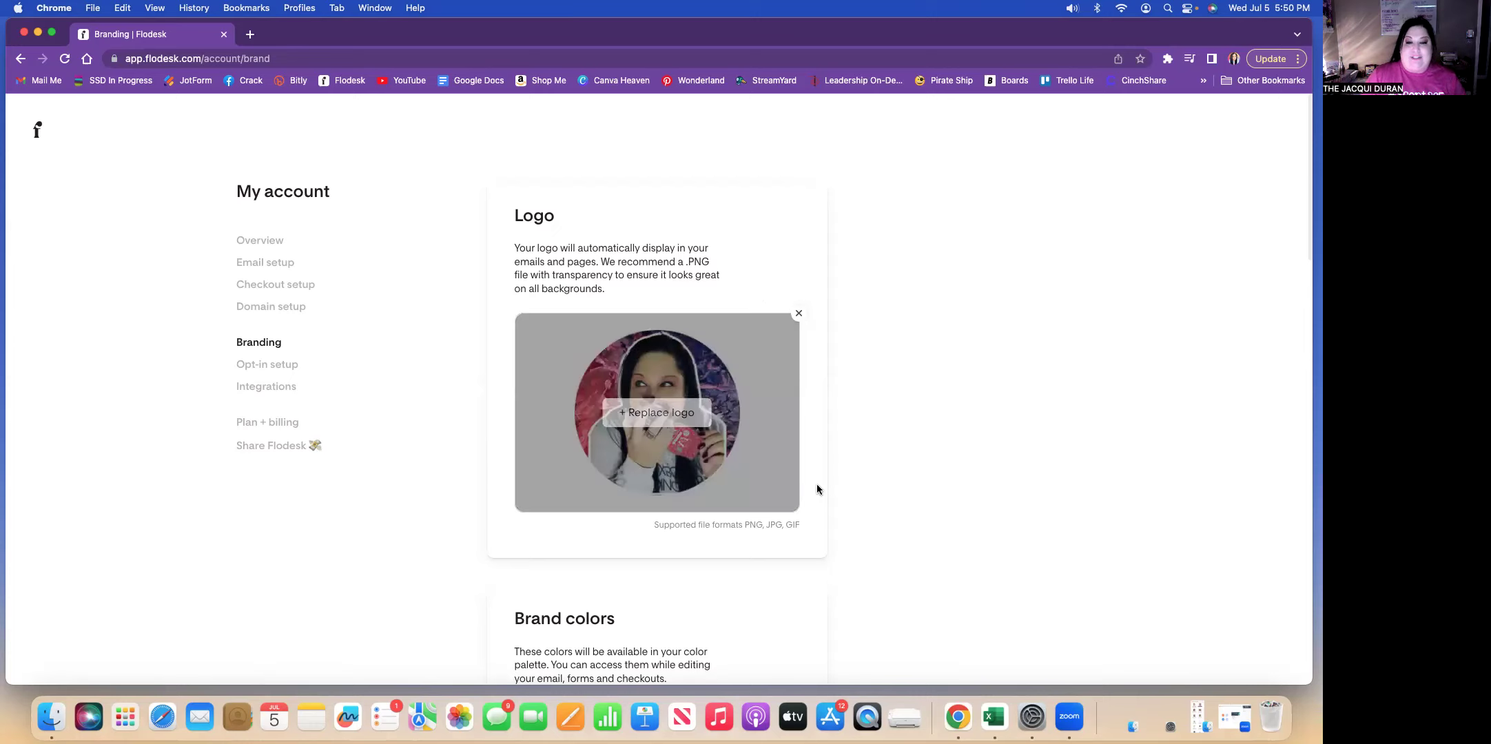
{"action": "scroll", "coordinate": [835, 483], "scroll_direction": "down", "scroll_amount": 3}
{"action": "scroll", "coordinate": [837, 486], "scroll_direction": "down", "scroll_amount": 3}
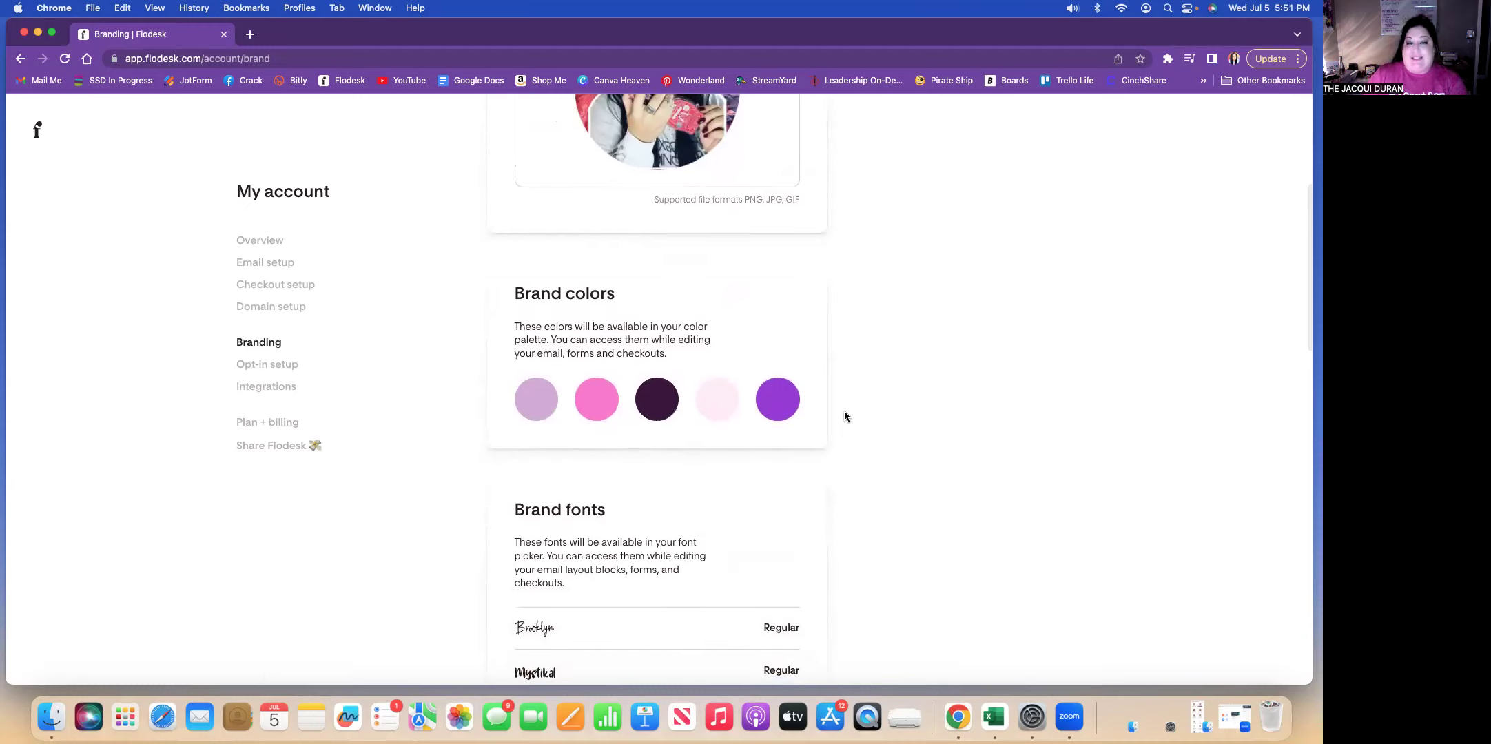
- Open the hex code of the pale pink brand color and save it as #FFEAF8
{"action": "scroll", "coordinate": [846, 413], "scroll_direction": "up", "scroll_amount": 2}
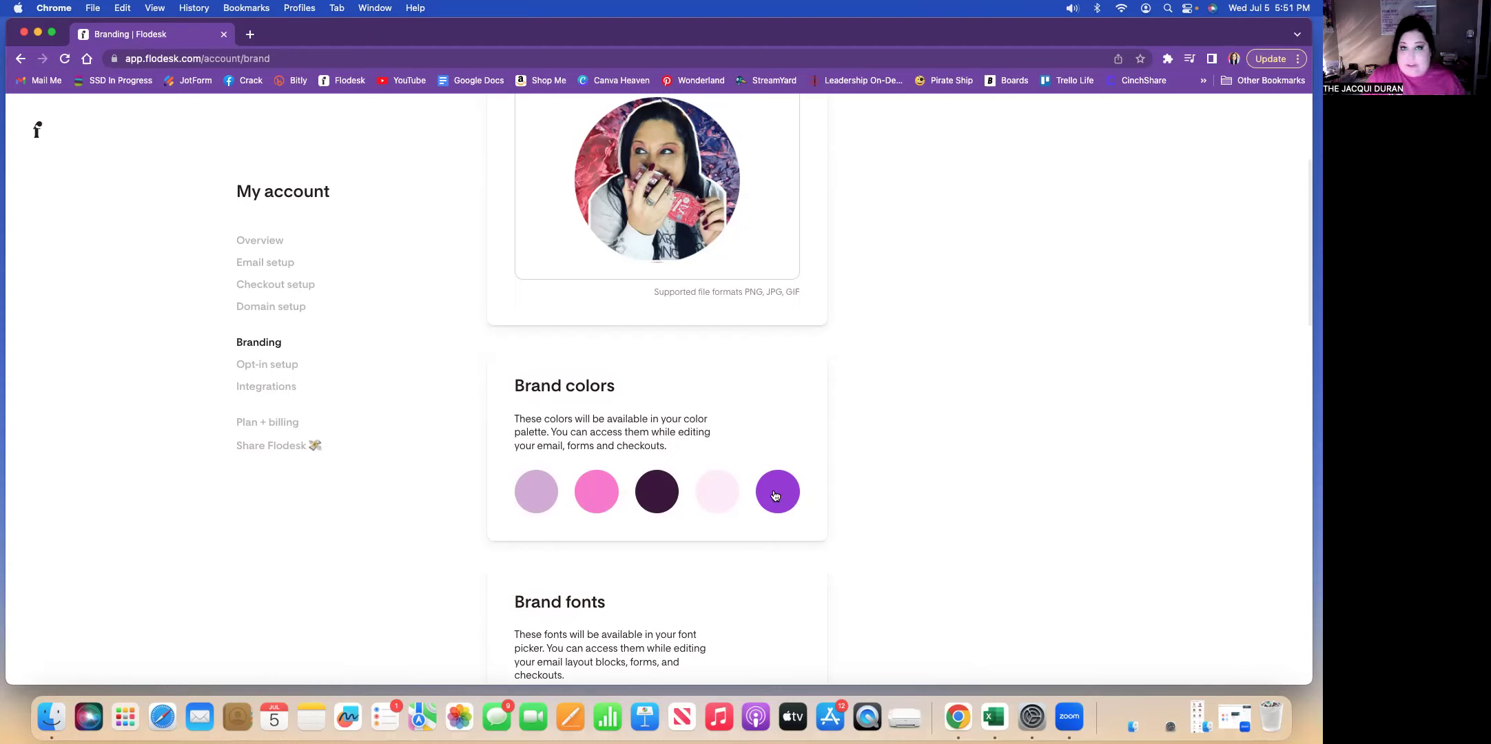
{"action": "left_click", "coordinate": [714, 493]}
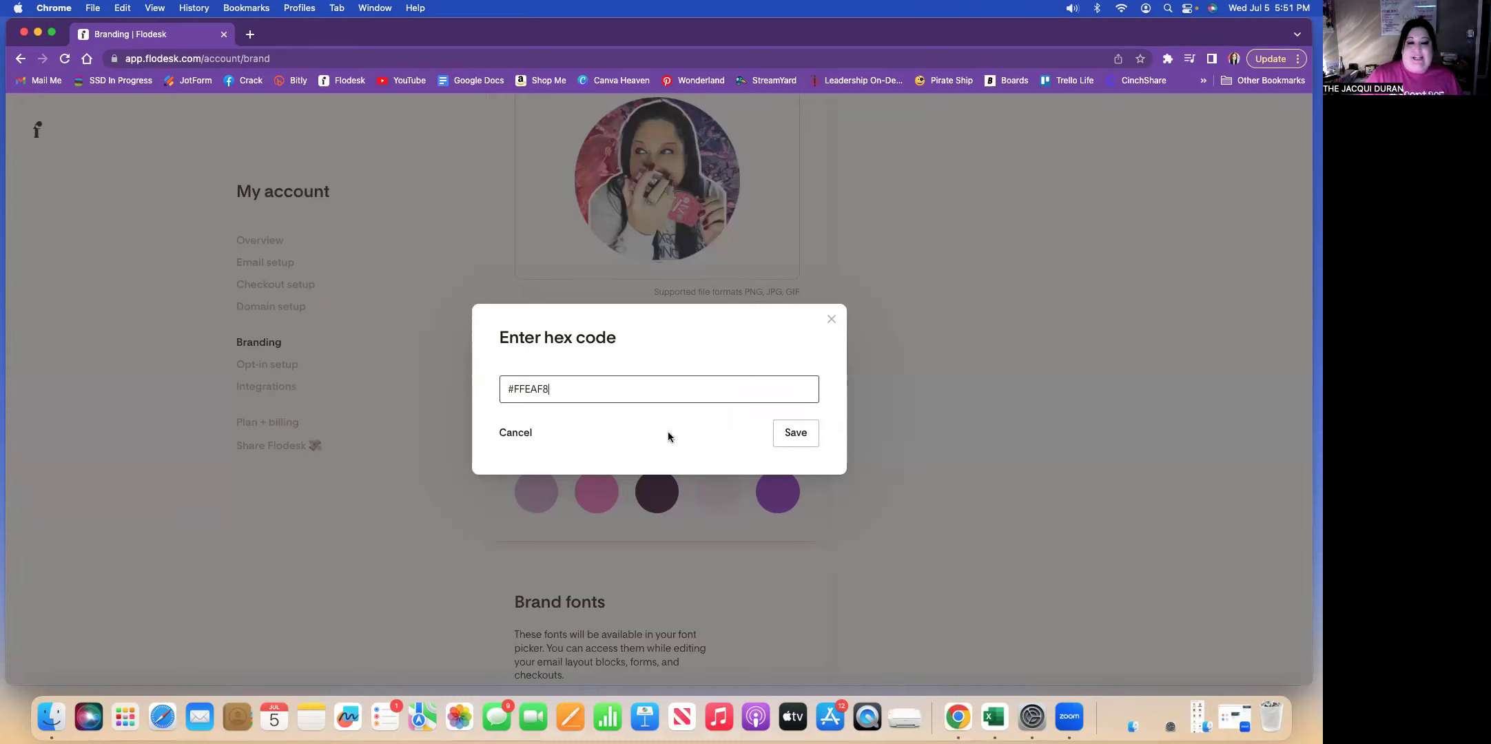
{"action": "left_click", "coordinate": [805, 436]}
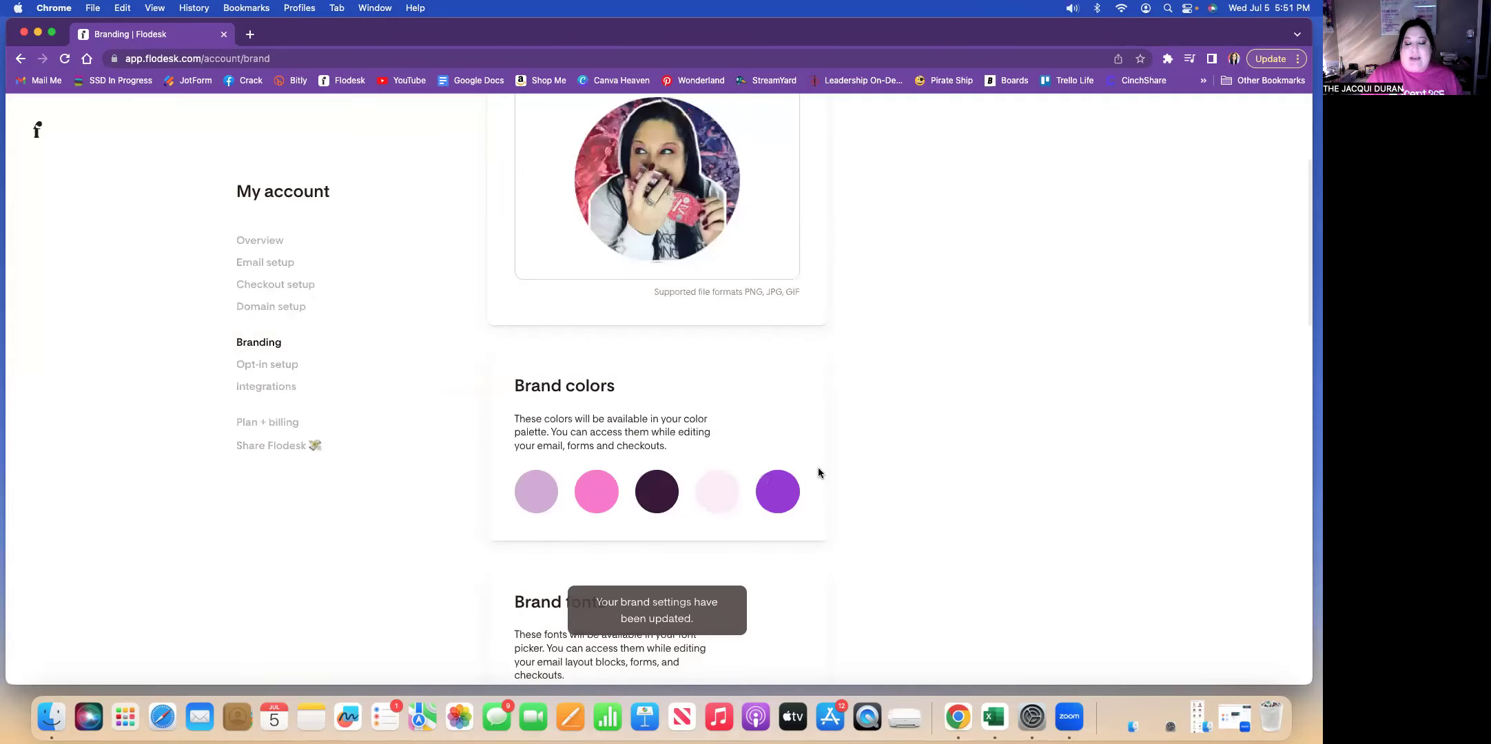
- Review the brand fonts and company details in the Branding settings
{"action": "scroll", "coordinate": [818, 467], "scroll_direction": "down", "scroll_amount": 4}
{"action": "scroll", "coordinate": [818, 472], "scroll_direction": "down", "scroll_amount": 2}
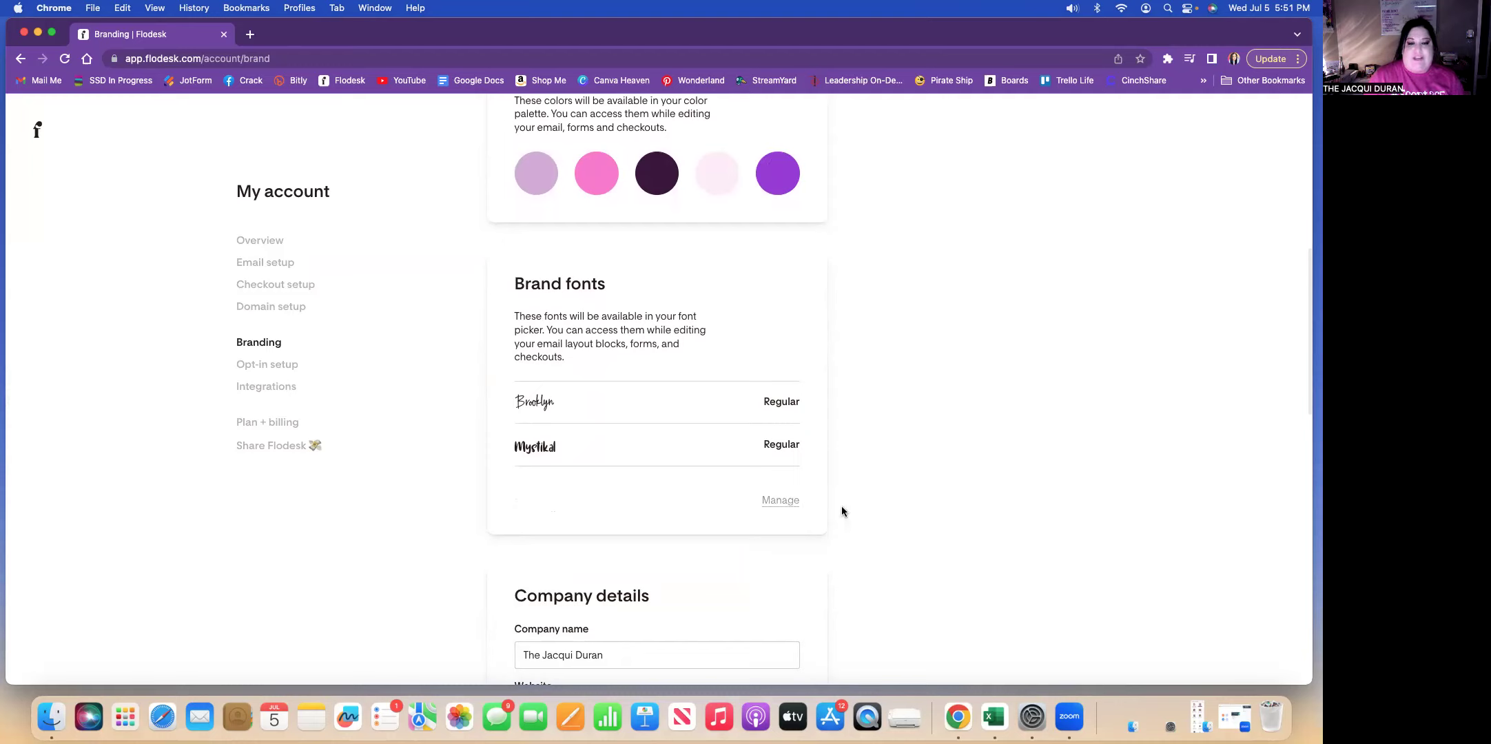
{"action": "scroll", "coordinate": [842, 511], "scroll_direction": "down", "scroll_amount": 5}
{"action": "scroll", "coordinate": [842, 512], "scroll_direction": "up", "scroll_amount": 3}
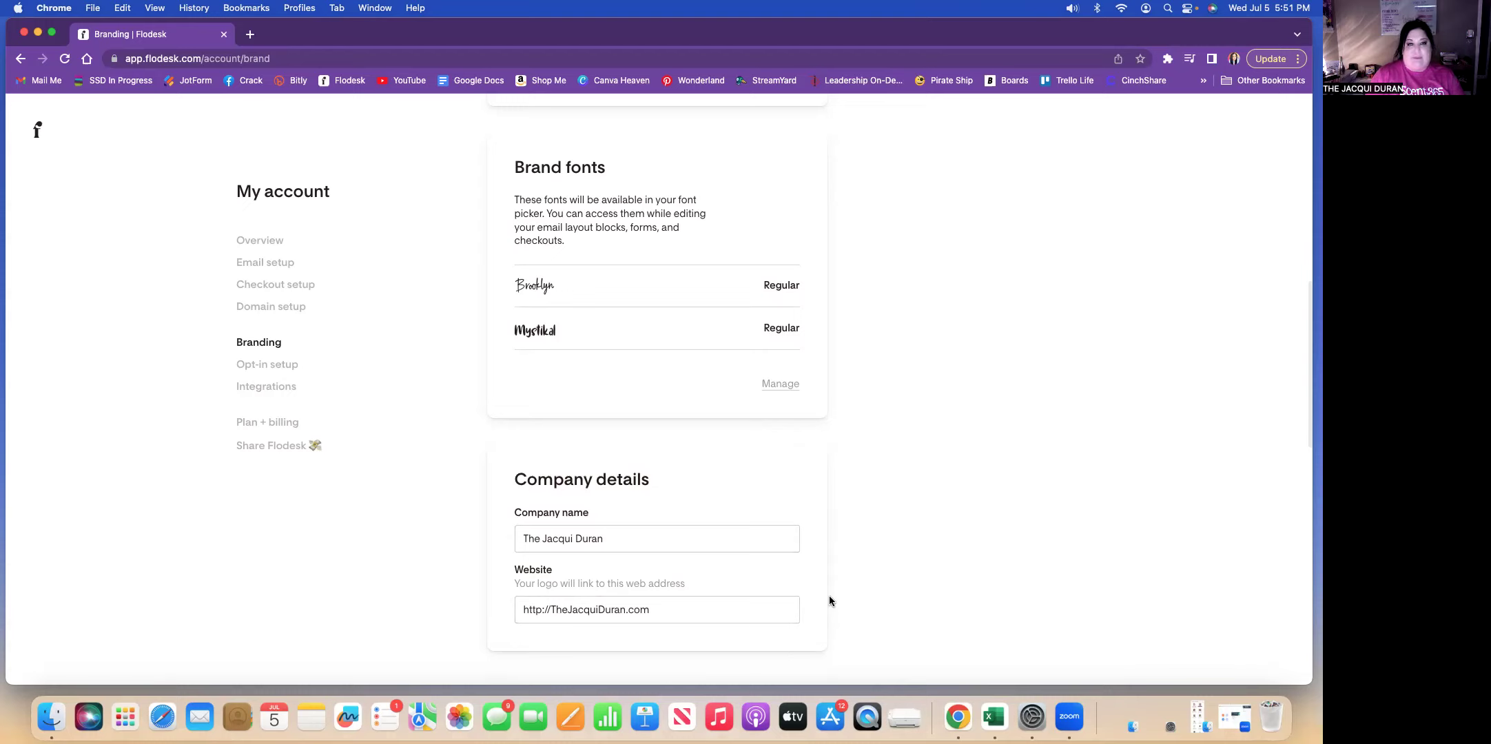
{"action": "scroll", "coordinate": [829, 601], "scroll_direction": "up", "scroll_amount": 10}
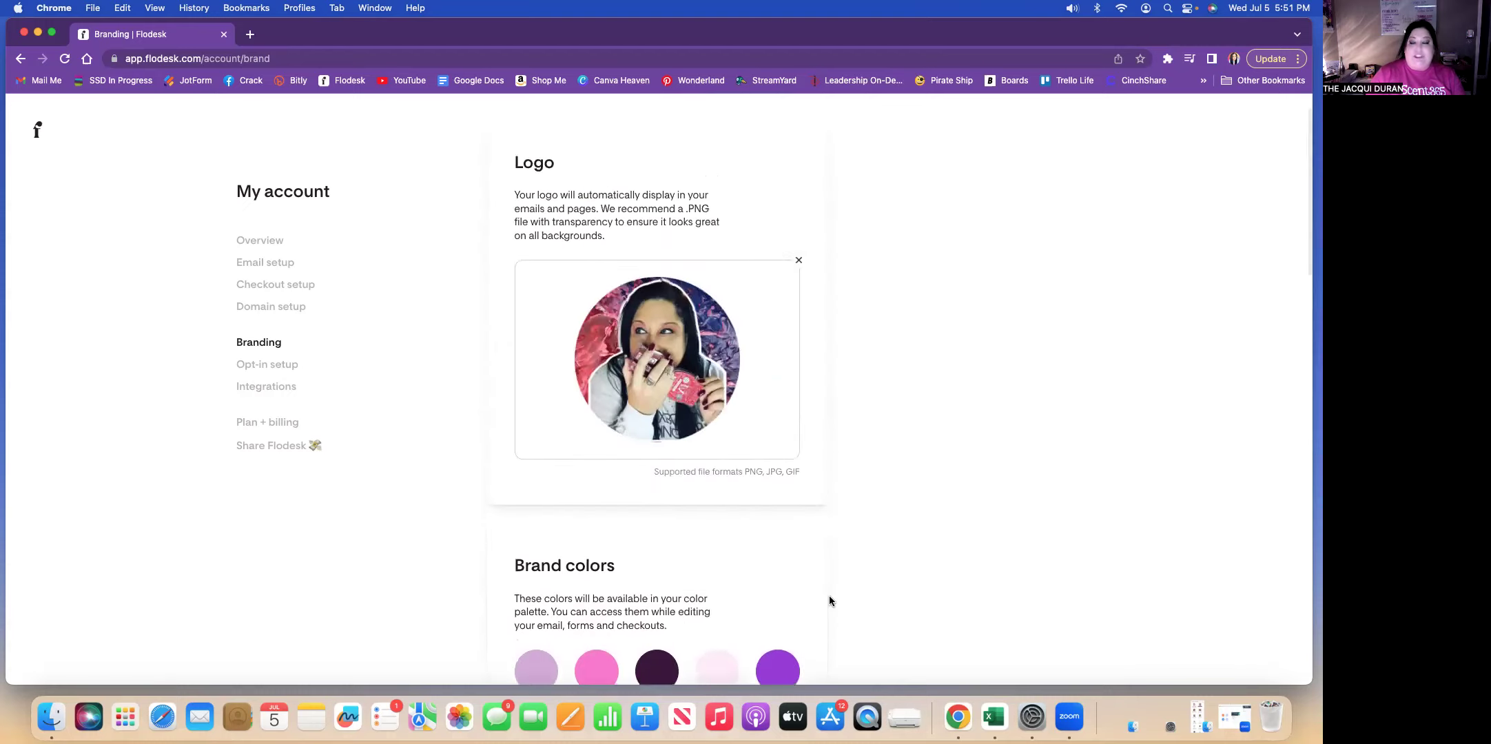
{"action": "scroll", "coordinate": [830, 601], "scroll_direction": "up", "scroll_amount": 2}
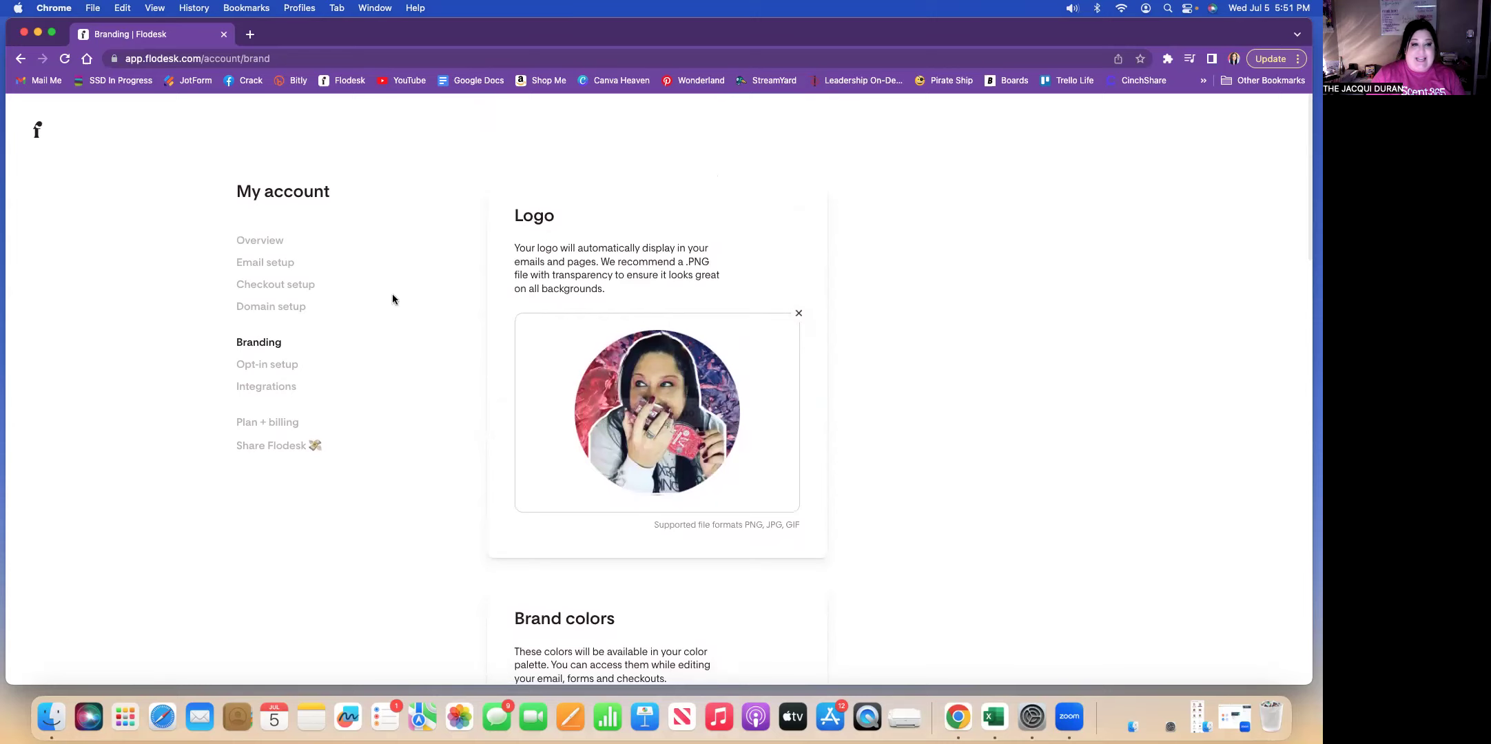
- Return to the My emails overview and start a new email
{"action": "left_click", "coordinate": [38, 131]}
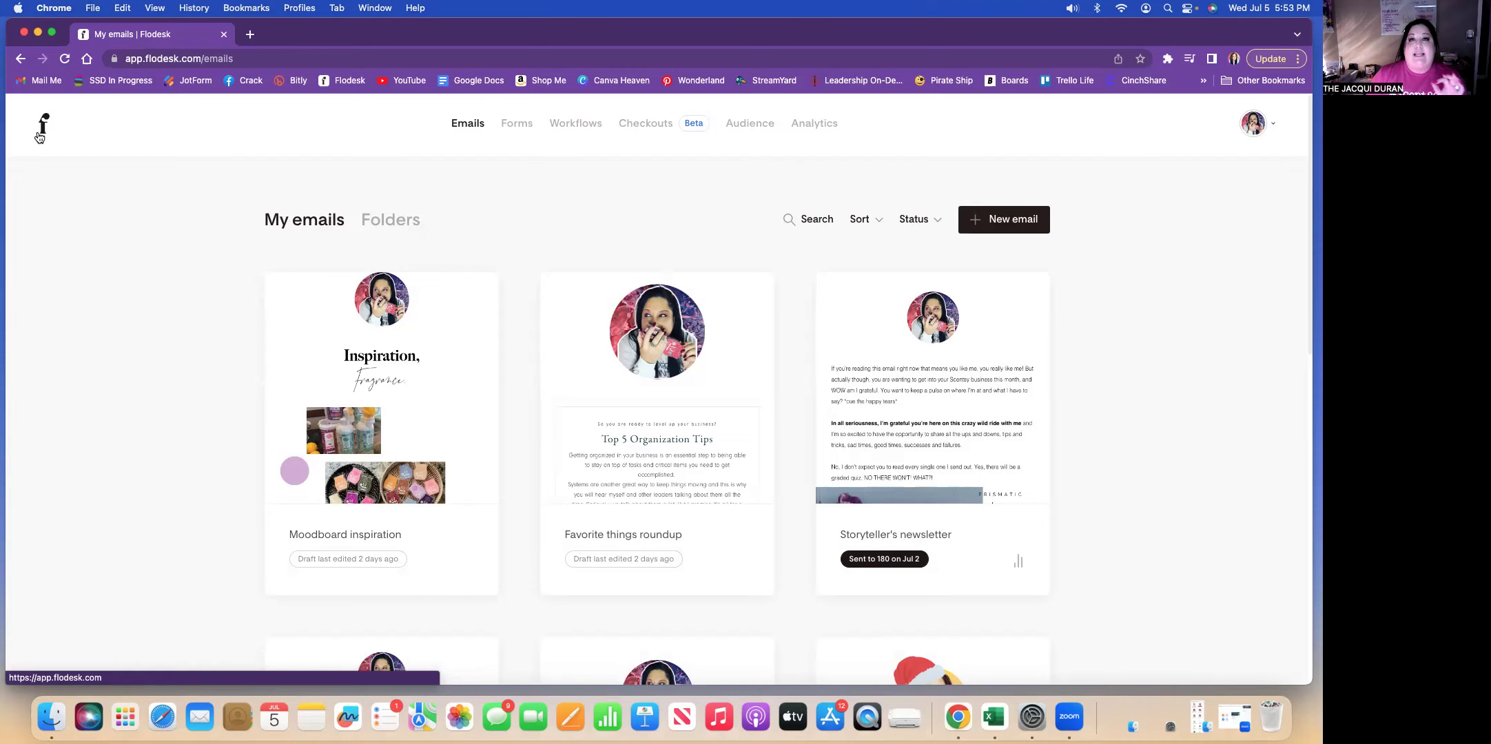
{"action": "scroll", "coordinate": [40, 137], "scroll_direction": "down", "scroll_amount": 1}
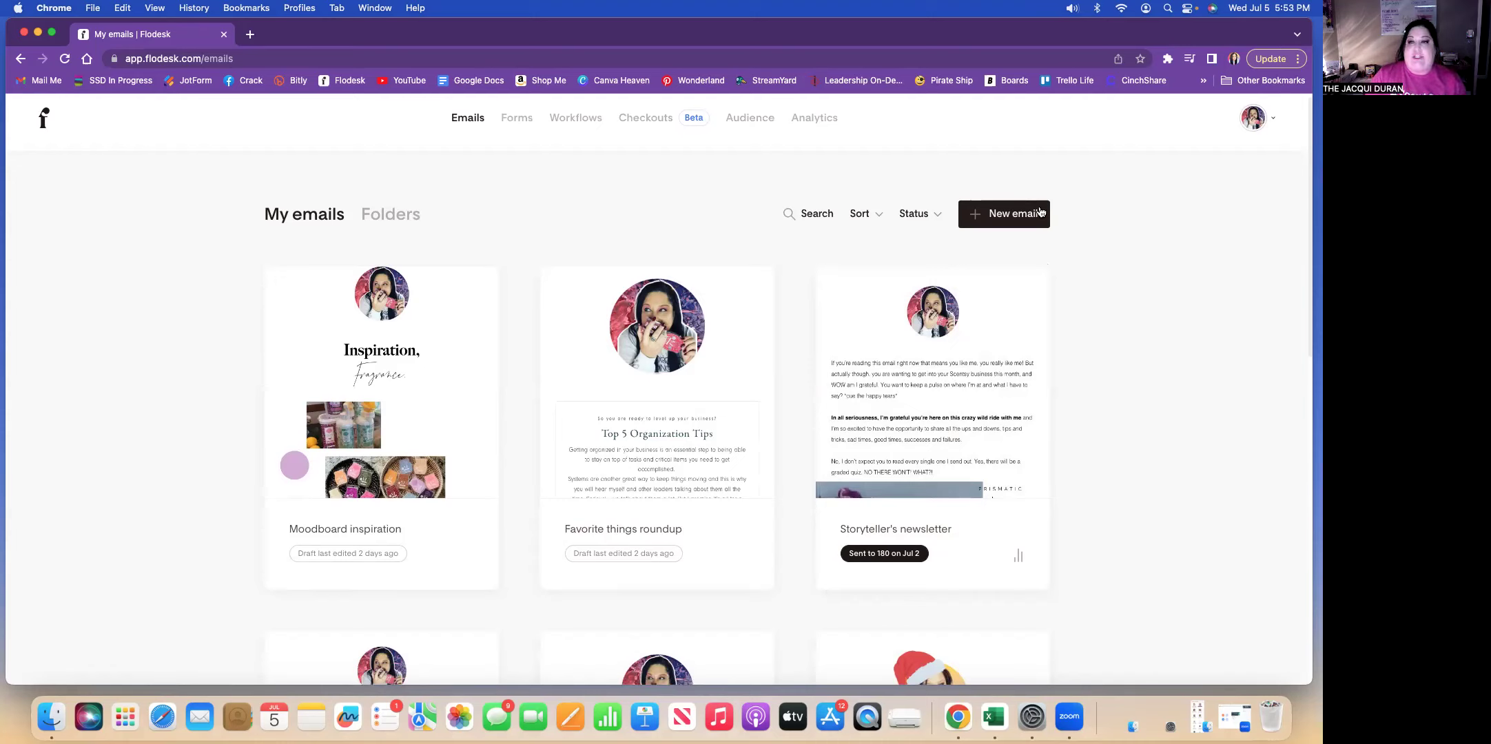
{"action": "left_click", "coordinate": [985, 218]}
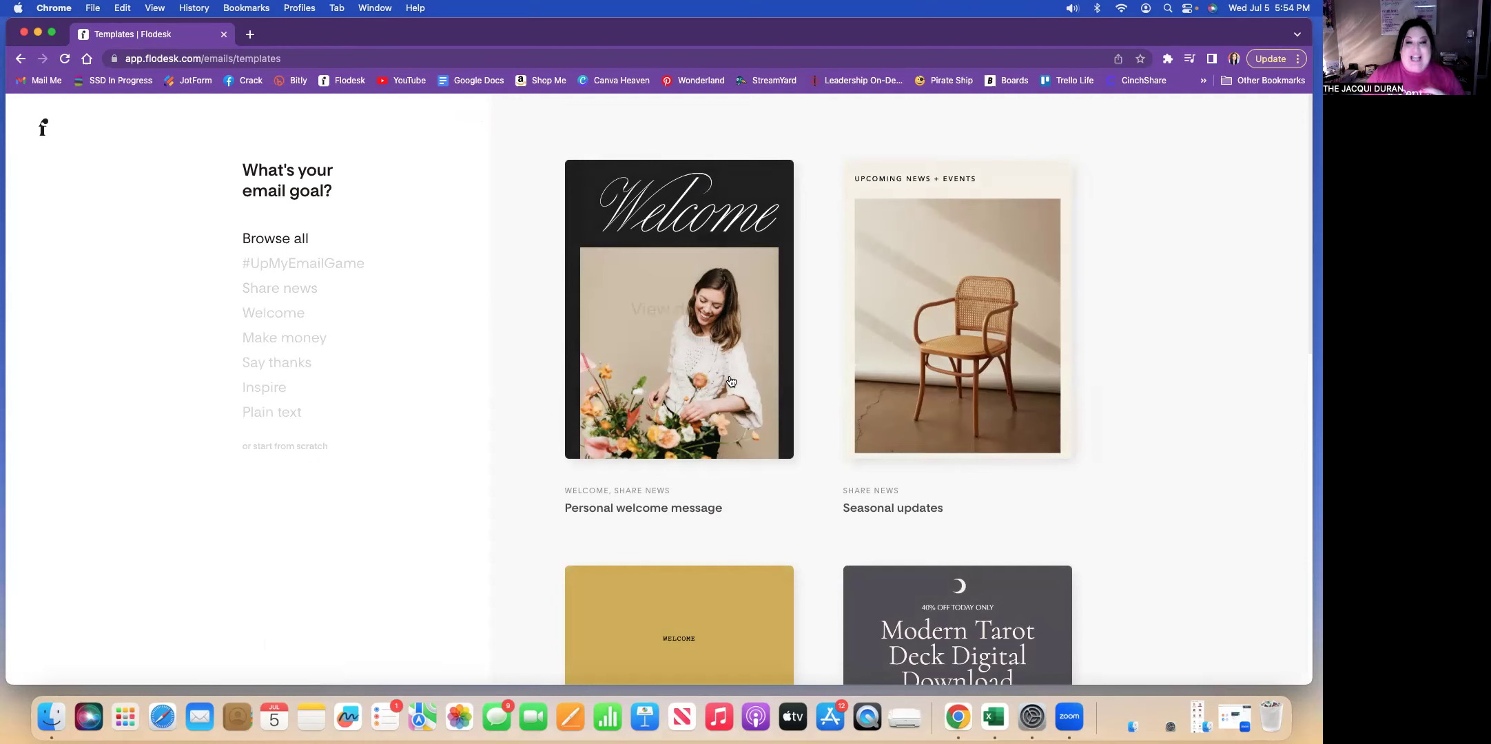
- Browse the full collection of email templates for layout ideas
{"action": "scroll", "coordinate": [811, 434], "scroll_direction": "down", "scroll_amount": 5}
{"action": "scroll", "coordinate": [812, 430], "scroll_direction": "down", "scroll_amount": 10}
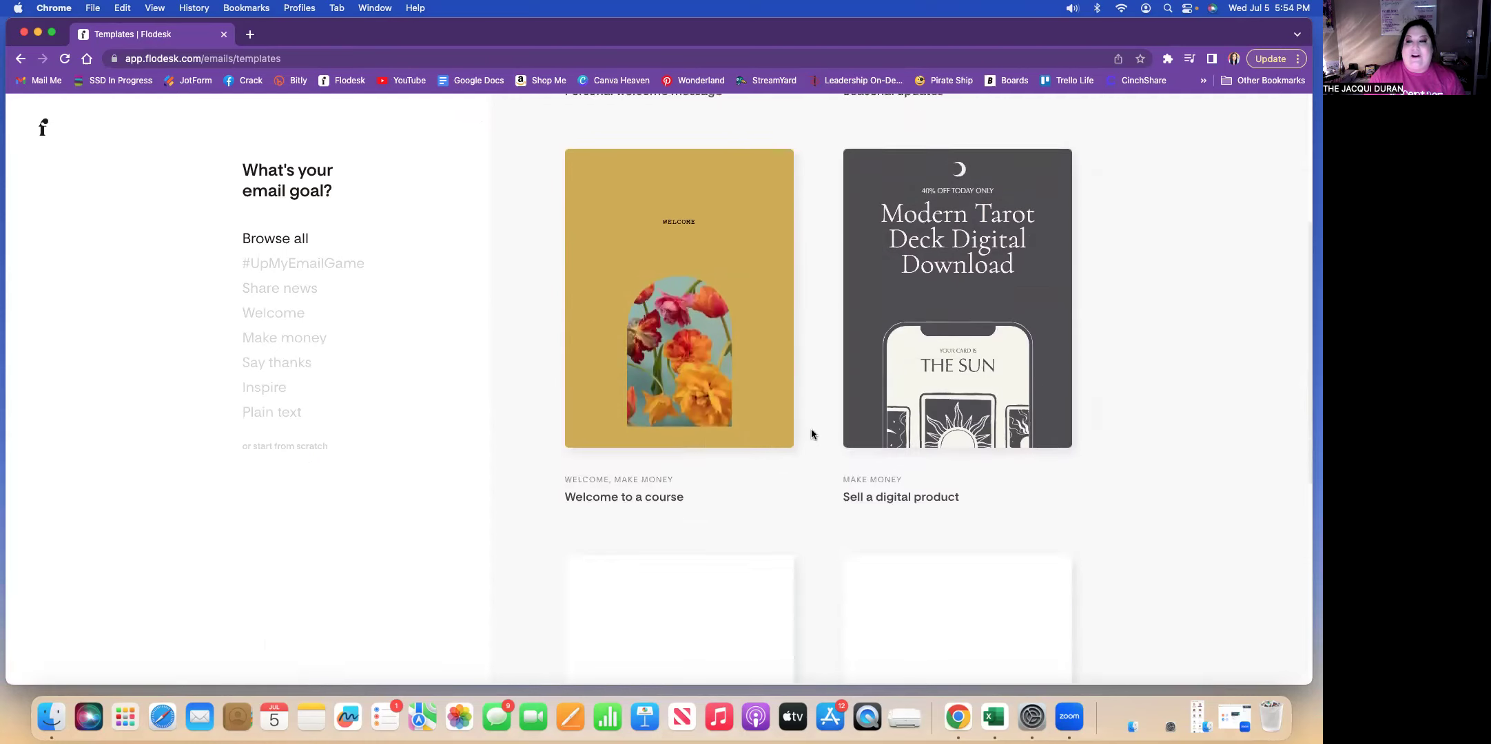
{"action": "scroll", "coordinate": [811, 434], "scroll_direction": "down", "scroll_amount": 9}
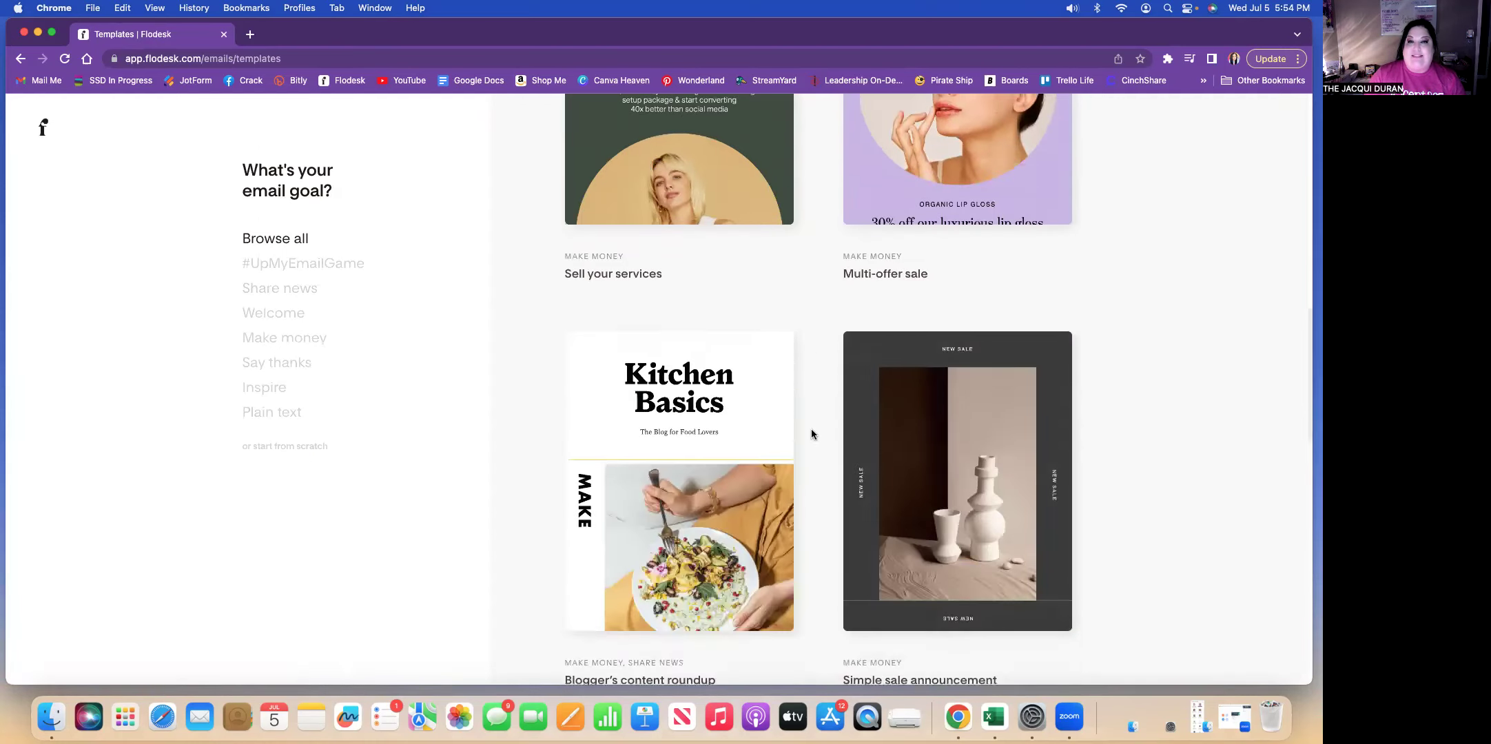
{"action": "scroll", "coordinate": [812, 435], "scroll_direction": "down", "scroll_amount": 3}
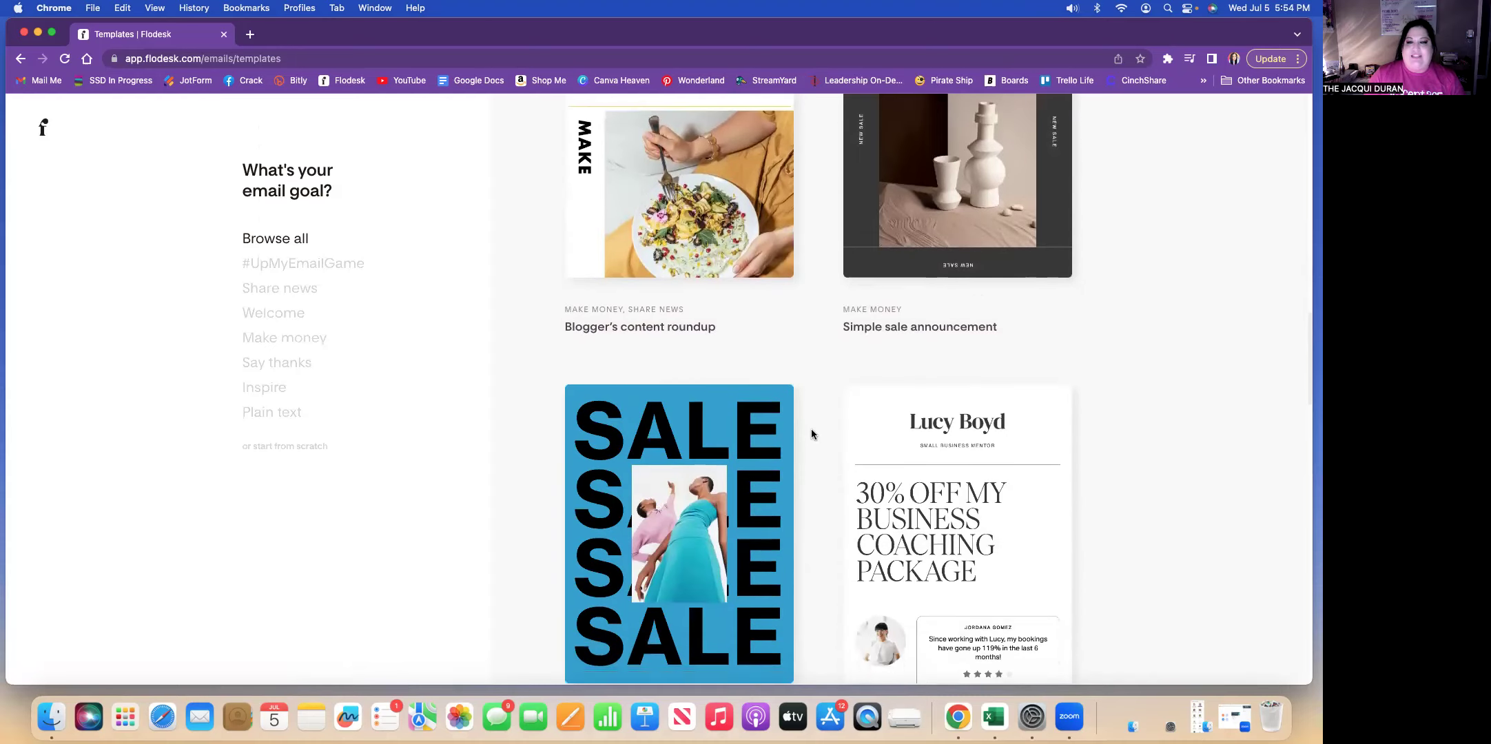
{"action": "scroll", "coordinate": [811, 434], "scroll_direction": "down", "scroll_amount": 4}
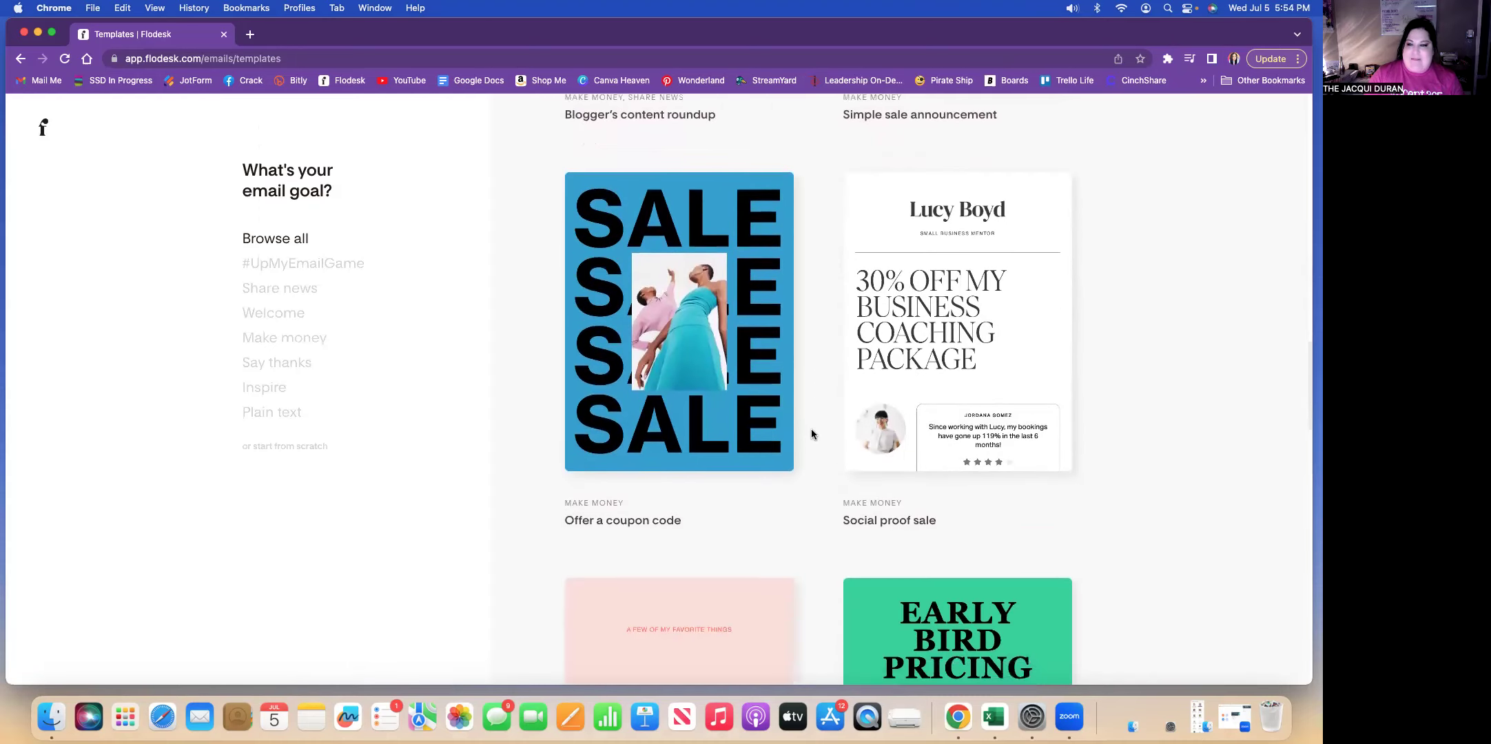
{"action": "scroll", "coordinate": [812, 434], "scroll_direction": "down", "scroll_amount": 6}
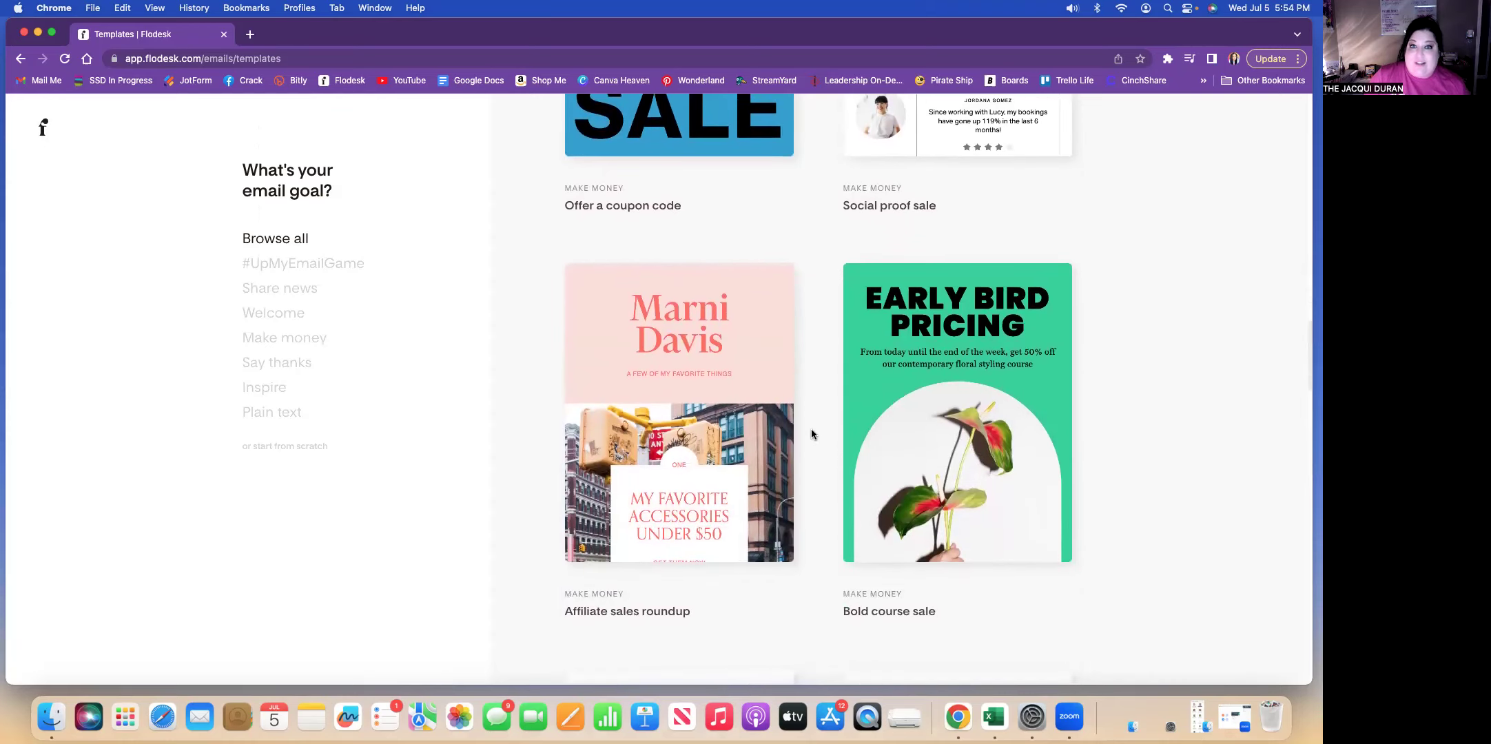
{"action": "scroll", "coordinate": [811, 435], "scroll_direction": "down", "scroll_amount": 10}
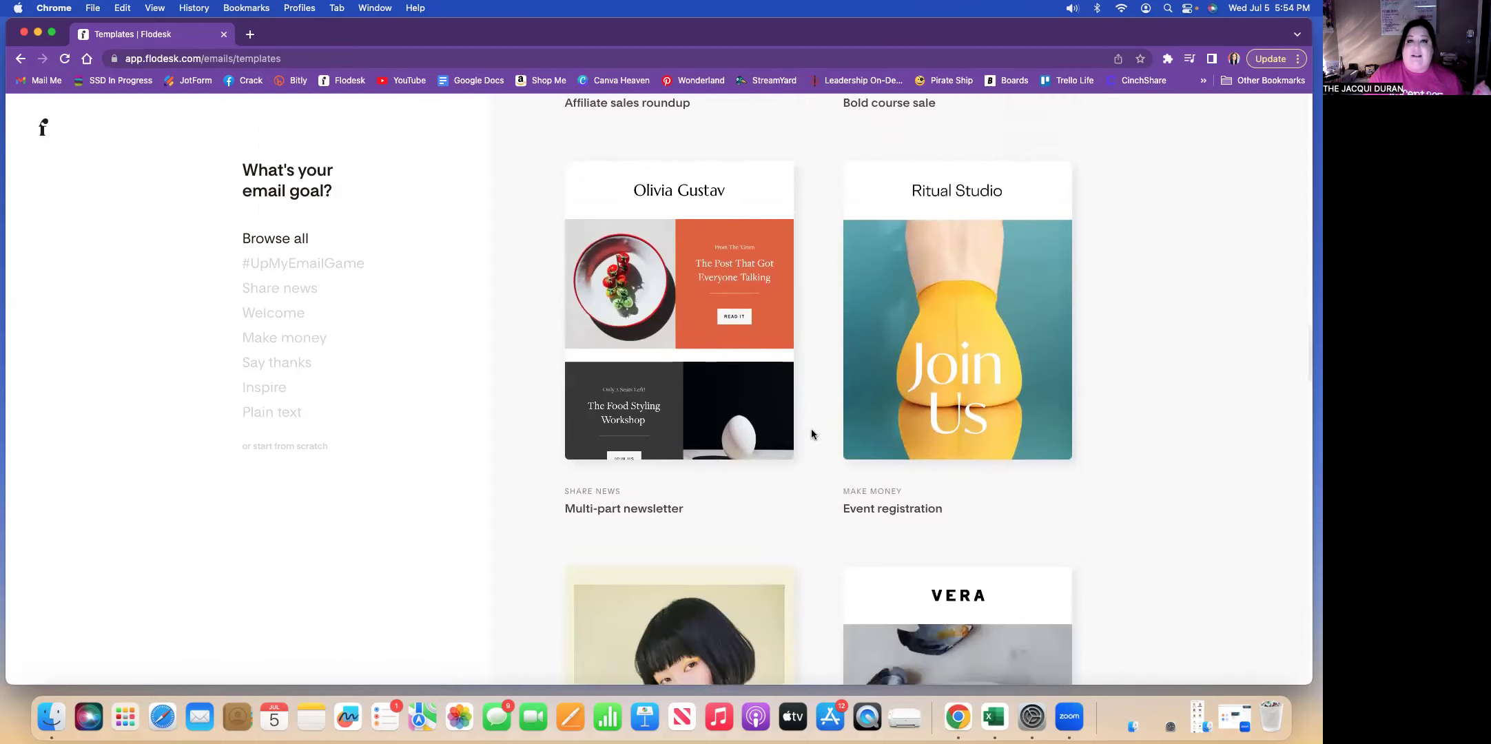
{"action": "scroll", "coordinate": [811, 435], "scroll_direction": "down", "scroll_amount": 4}
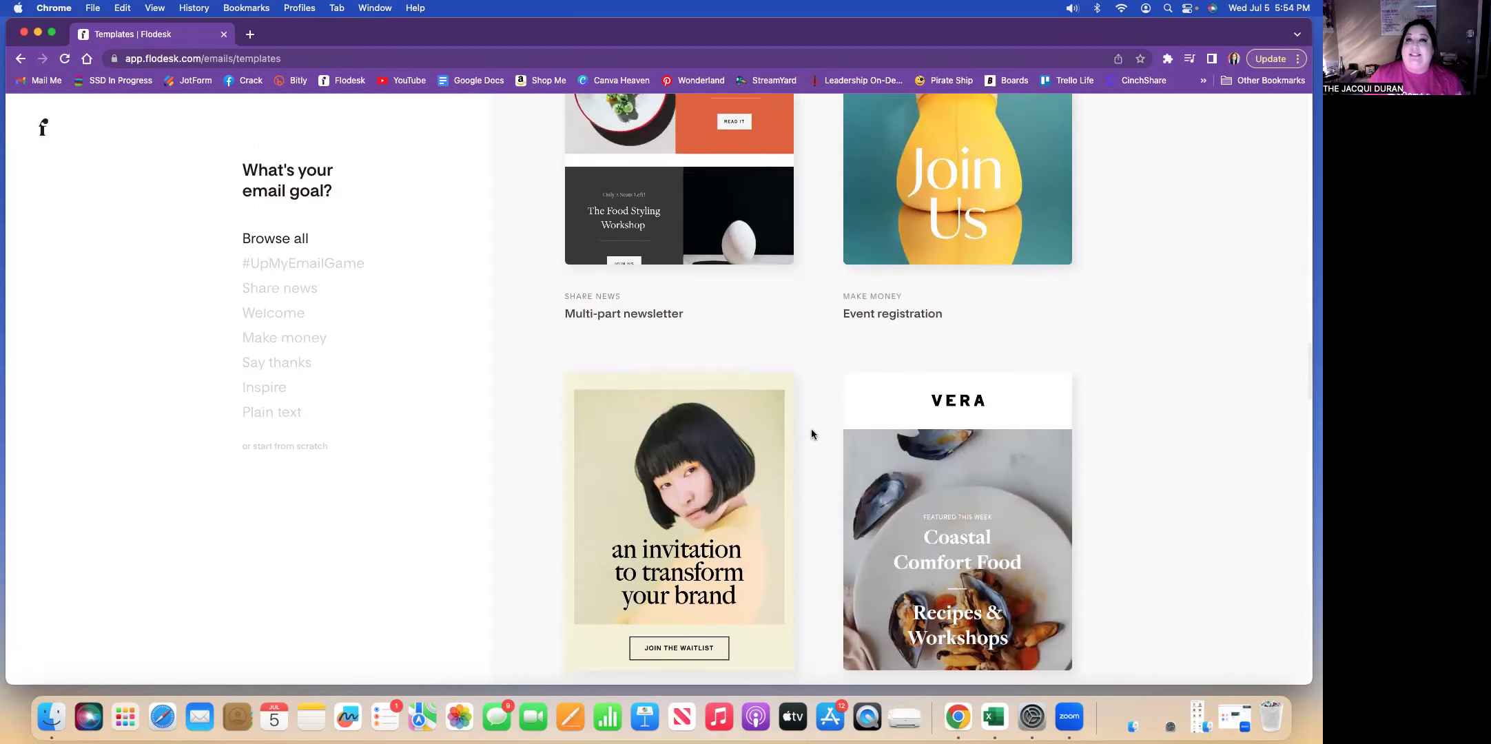
{"action": "scroll", "coordinate": [812, 433], "scroll_direction": "down", "scroll_amount": 2}
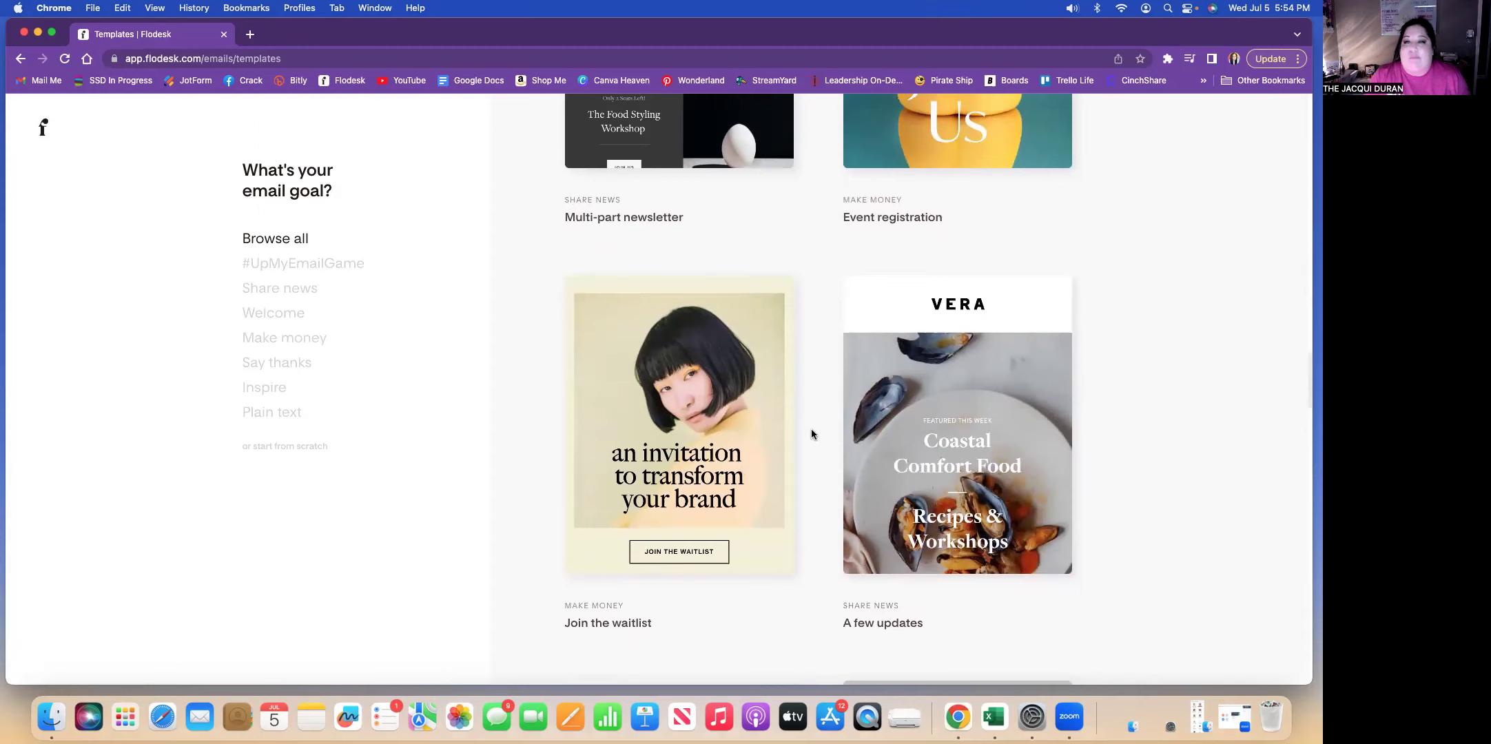
{"action": "scroll", "coordinate": [811, 433], "scroll_direction": "down", "scroll_amount": 9}
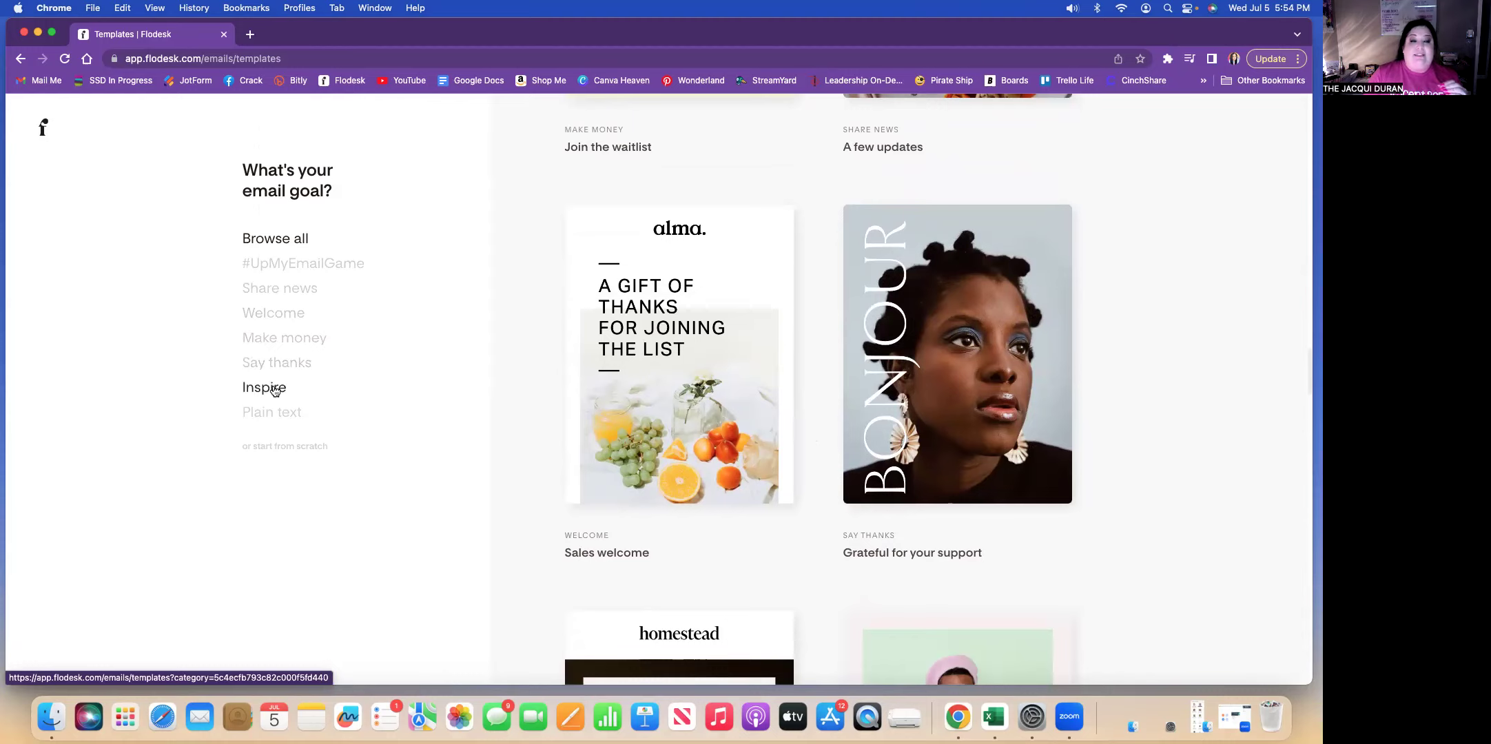
- Filter the email templates by #UpMyEmailGame and look through all designs in that category
{"action": "left_click", "coordinate": [302, 269]}
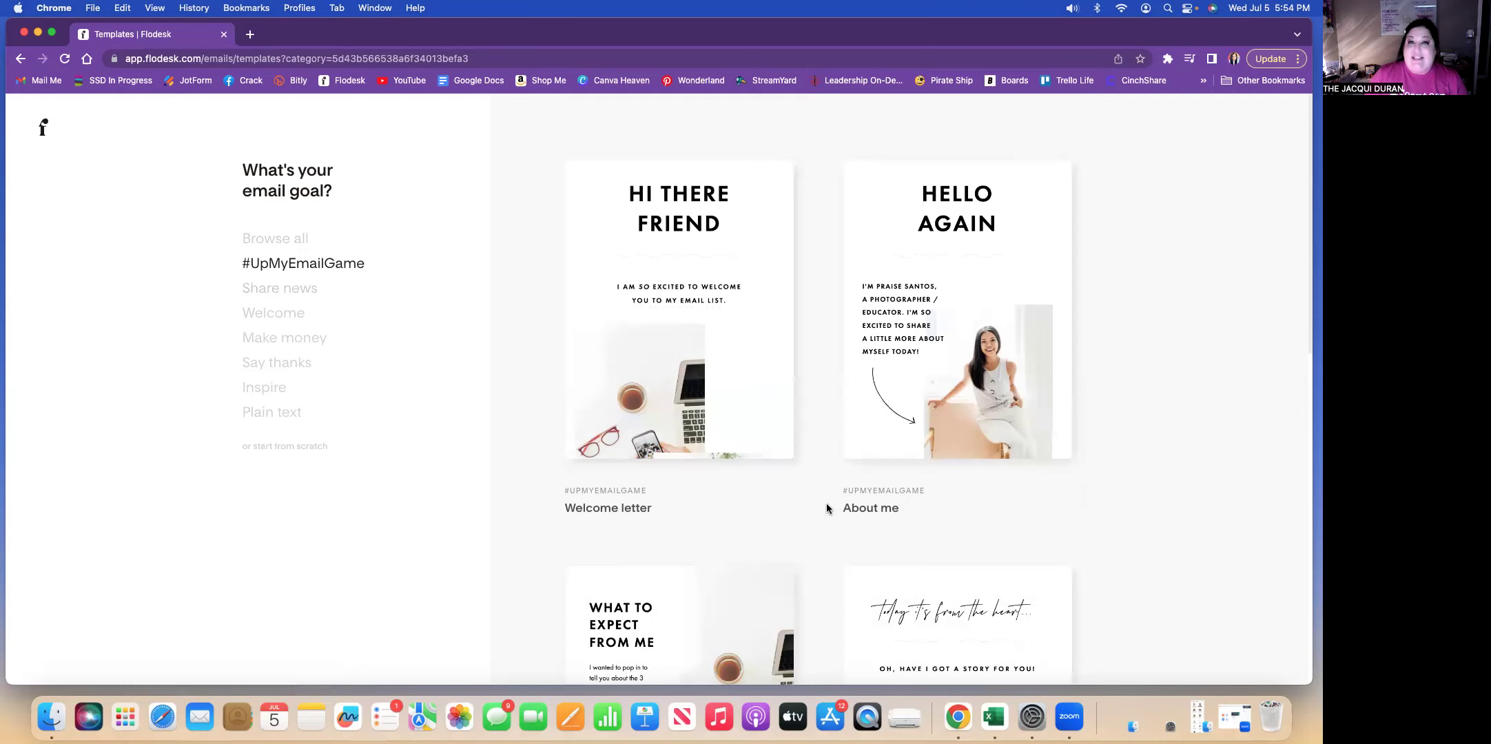
{"action": "scroll", "coordinate": [827, 509], "scroll_direction": "down", "scroll_amount": 5}
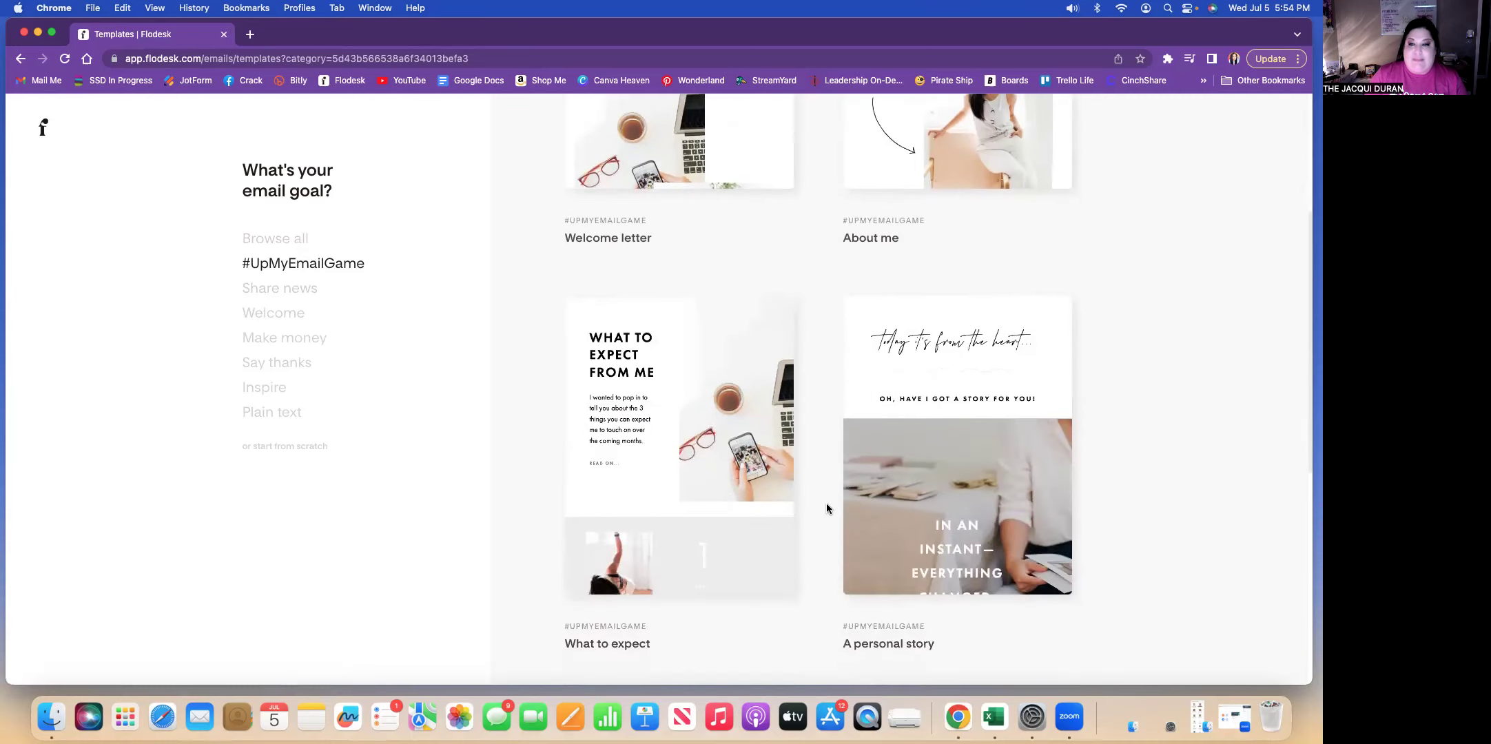
{"action": "scroll", "coordinate": [827, 509], "scroll_direction": "down", "scroll_amount": 4}
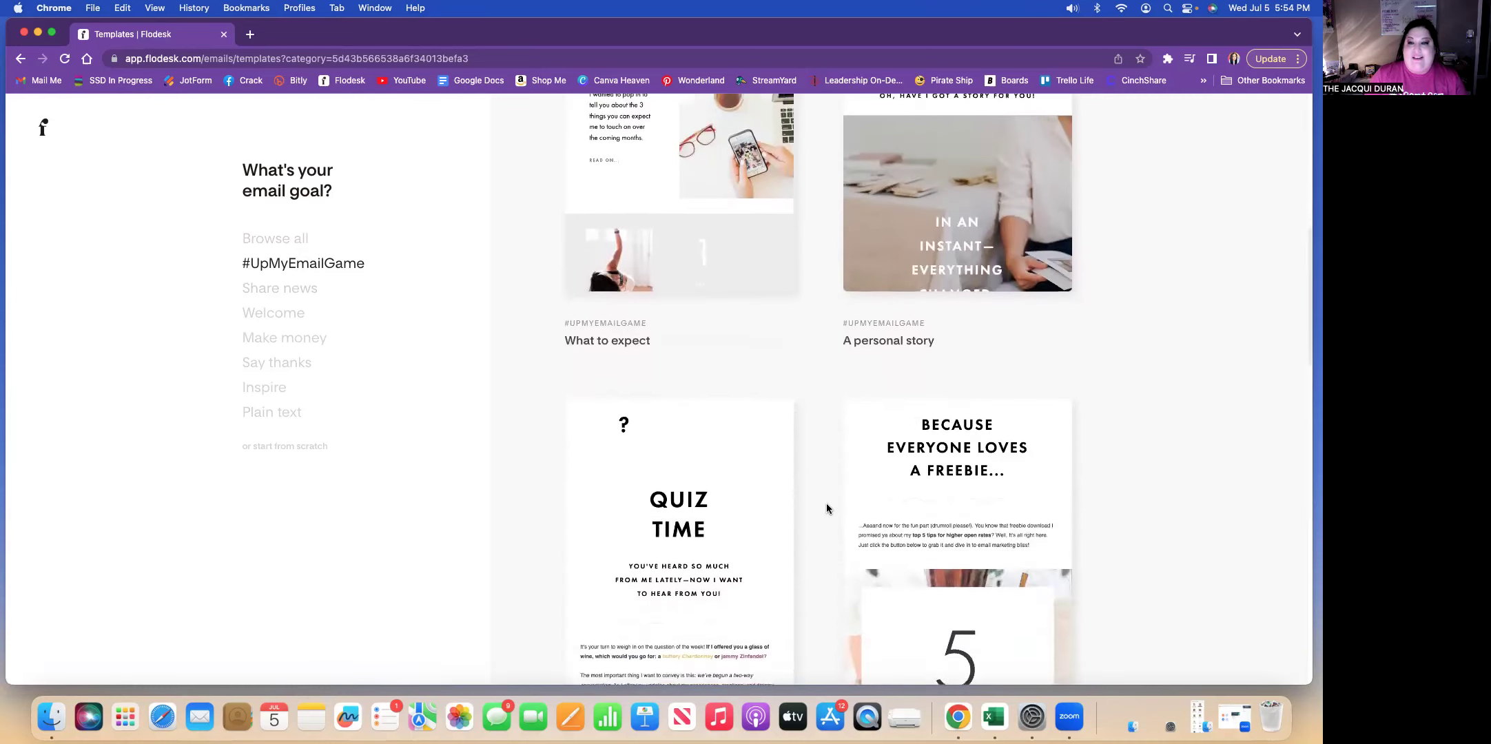
{"action": "scroll", "coordinate": [826, 505], "scroll_direction": "down", "scroll_amount": 2}
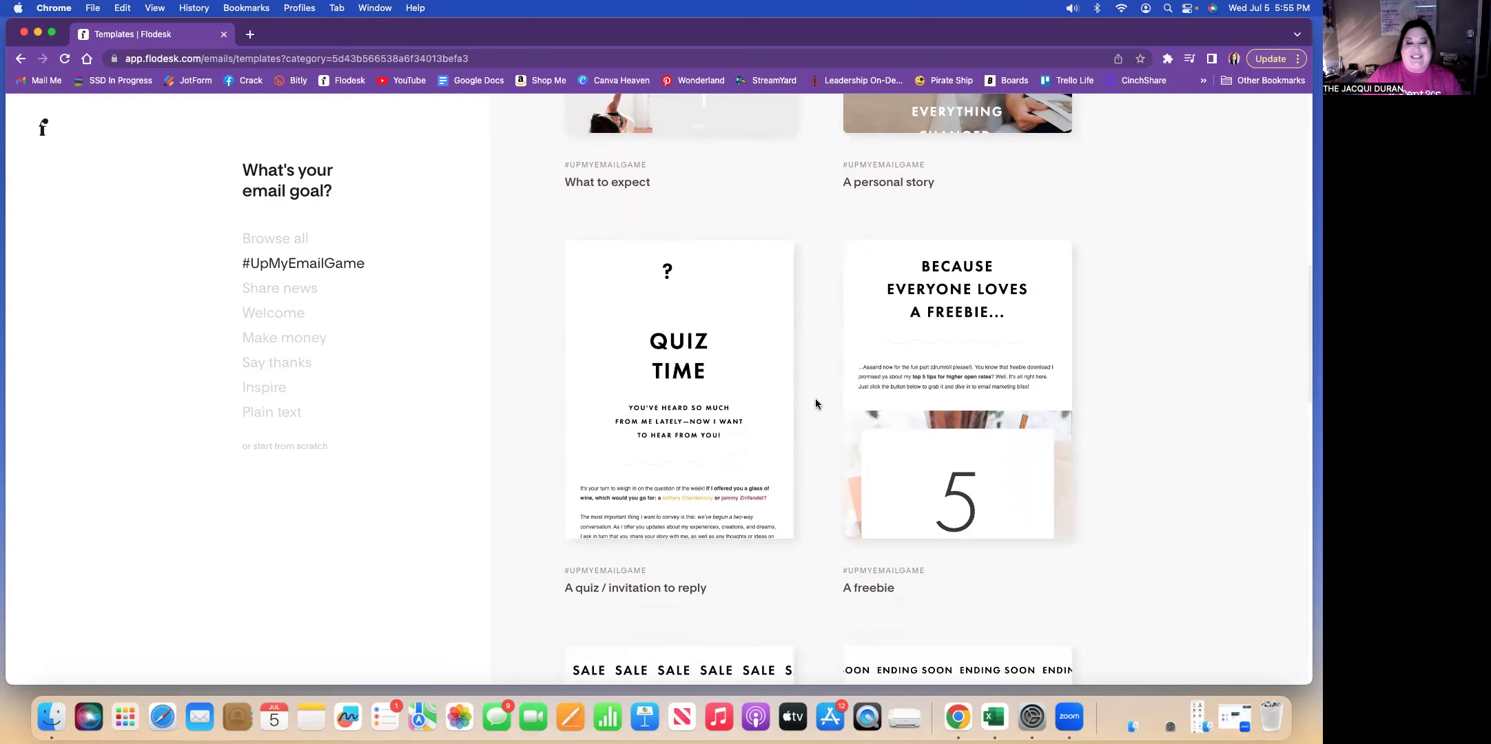
{"action": "scroll", "coordinate": [815, 403], "scroll_direction": "down", "scroll_amount": 5}
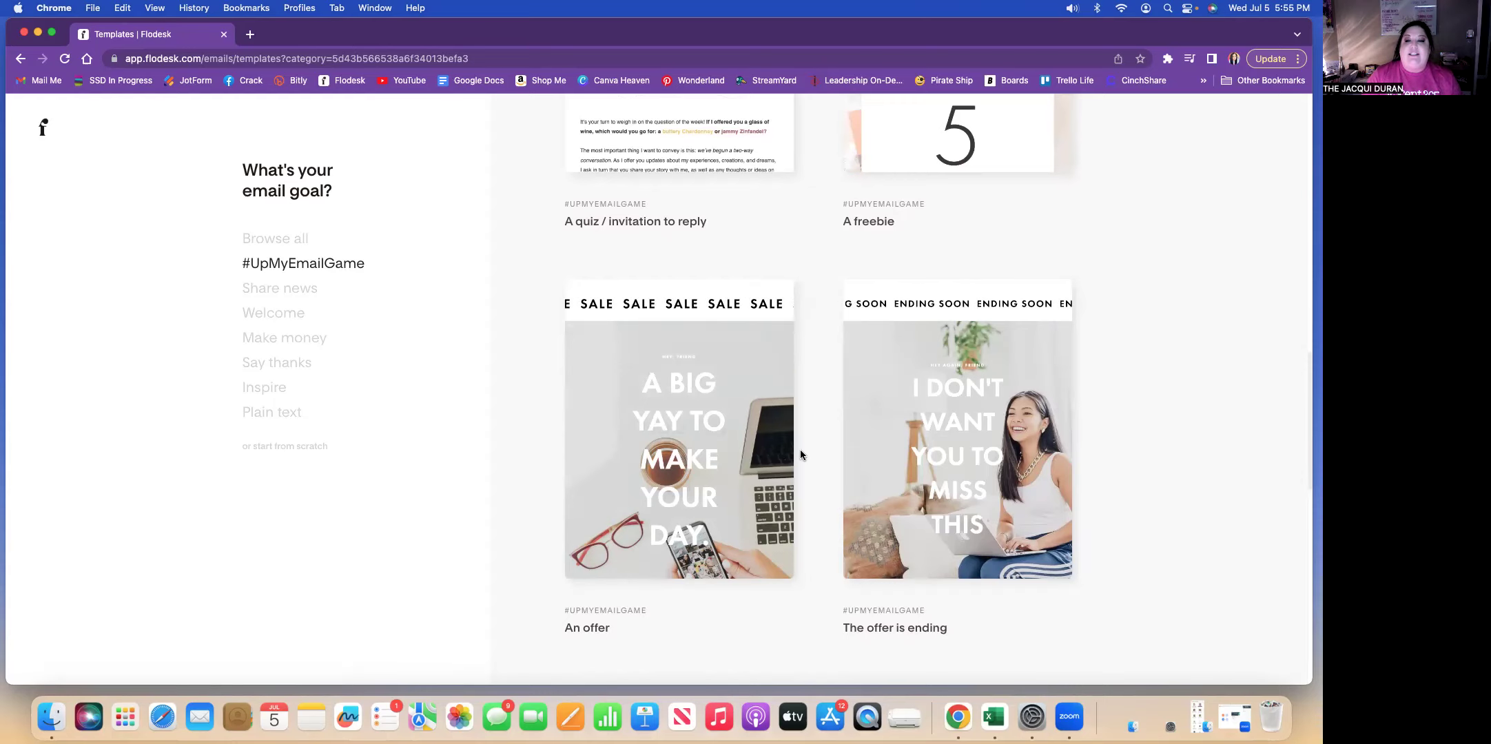
{"action": "scroll", "coordinate": [812, 468], "scroll_direction": "down", "scroll_amount": 5}
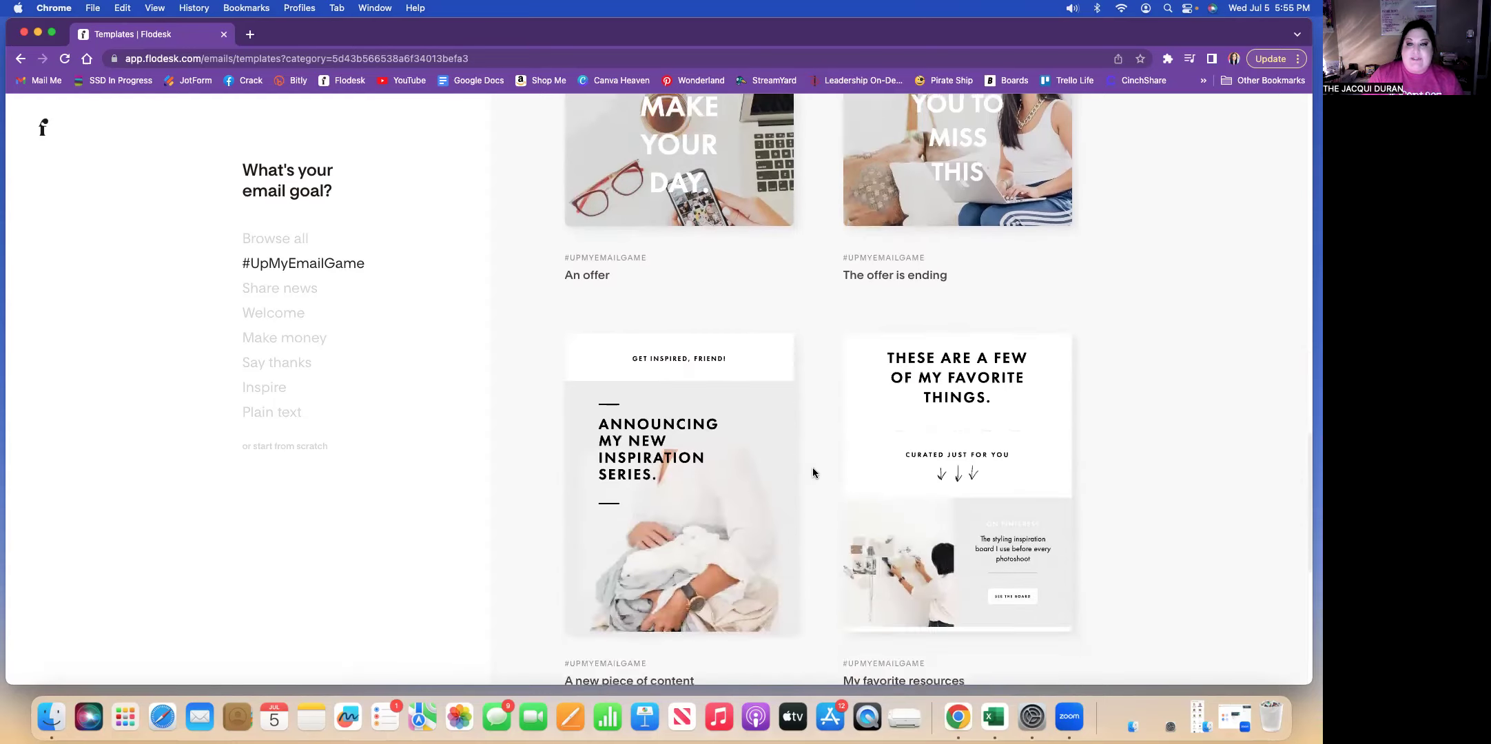
{"action": "scroll", "coordinate": [812, 468], "scroll_direction": "down", "scroll_amount": 4}
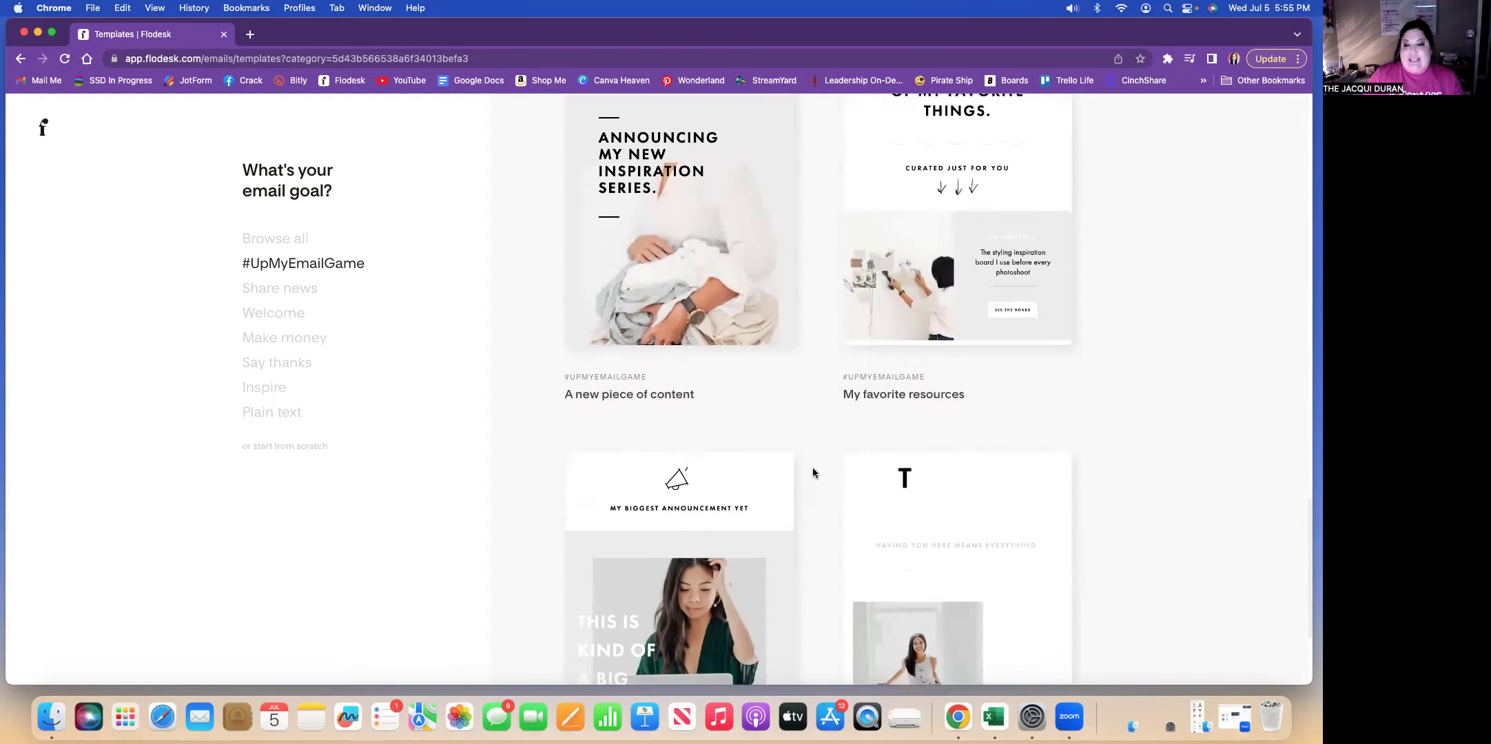
{"action": "scroll", "coordinate": [811, 473], "scroll_direction": "down", "scroll_amount": 3}
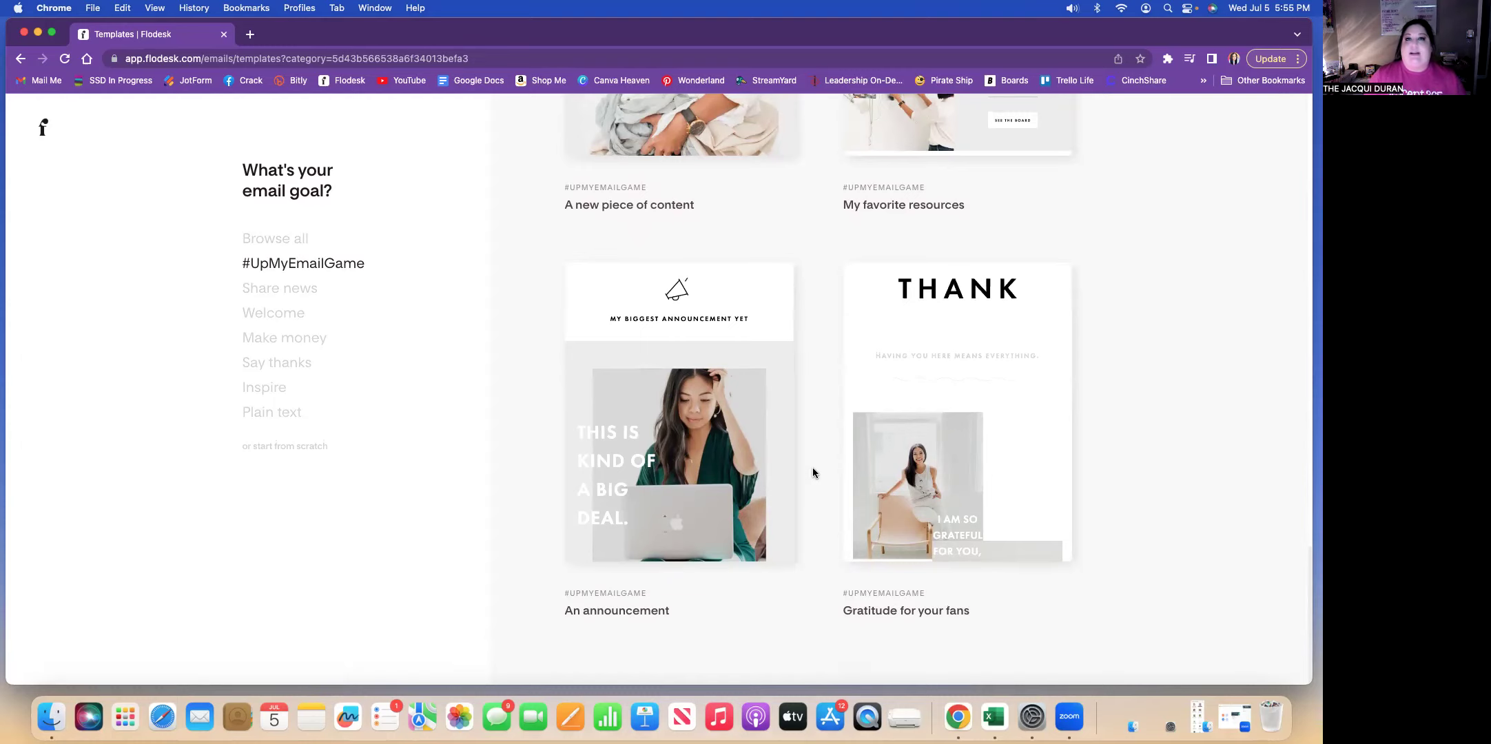
- Open the Gratitude for your fans template and preview its mobile and desktop versions
{"action": "left_click", "coordinate": [964, 412]}
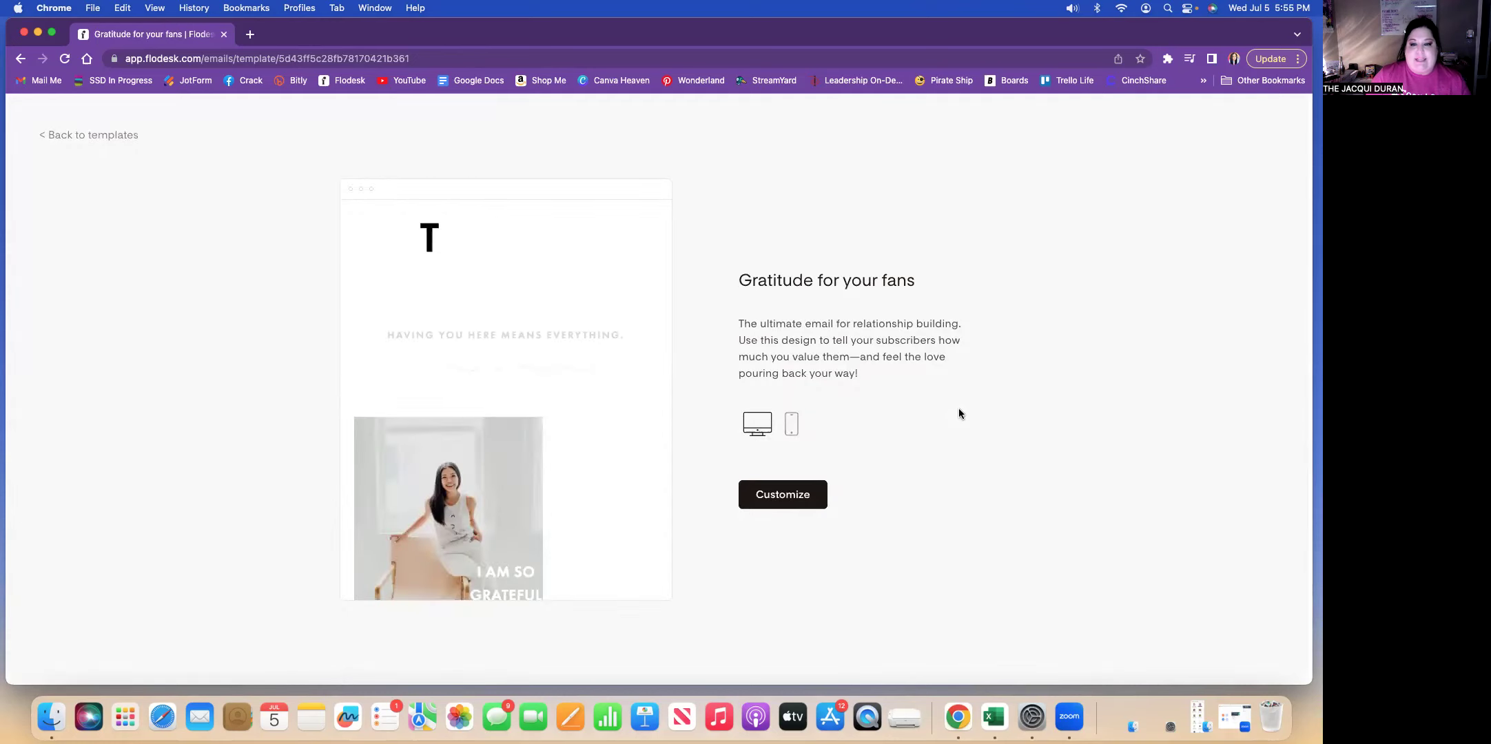
{"action": "left_click", "coordinate": [792, 426]}
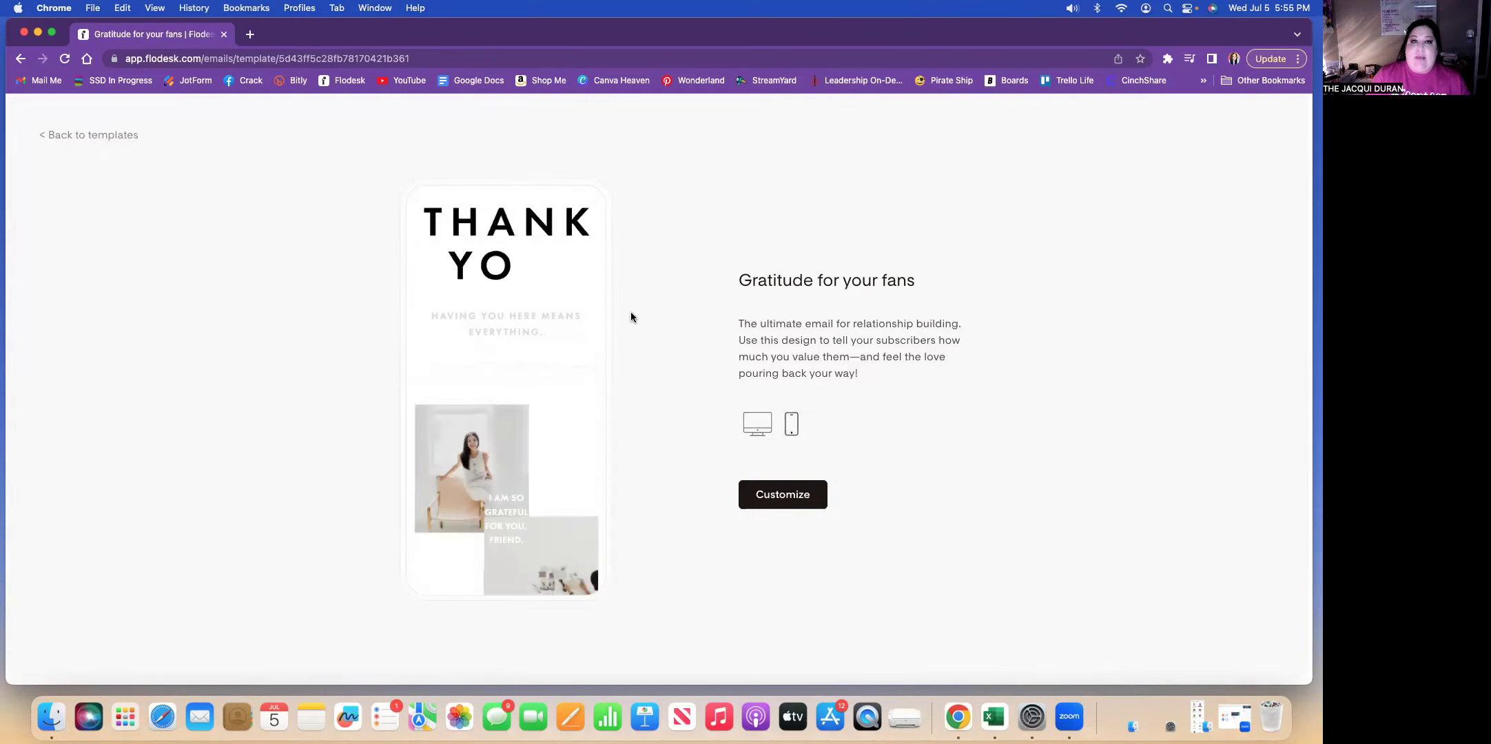
{"action": "scroll", "coordinate": [545, 443], "scroll_direction": "down", "scroll_amount": 5}
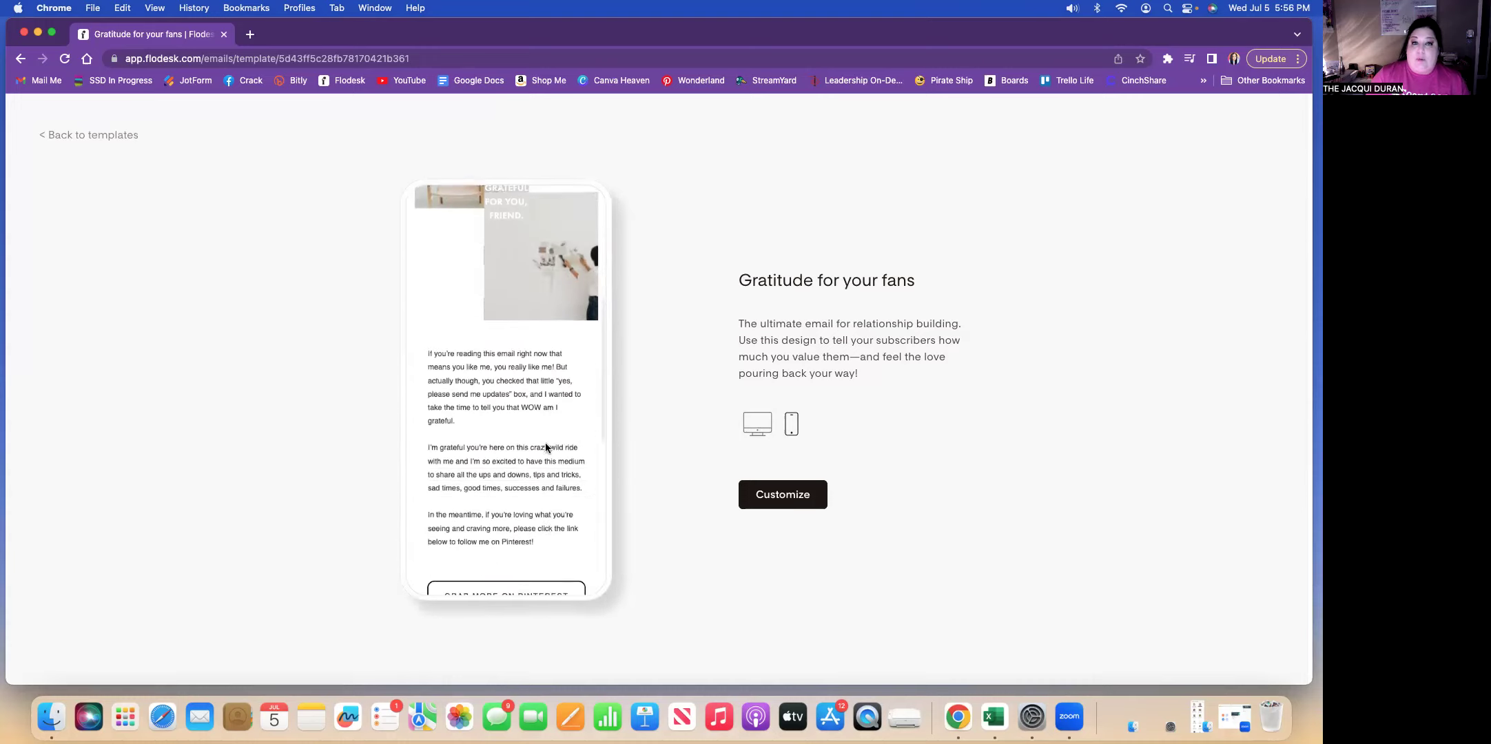
{"action": "left_click", "coordinate": [757, 423]}
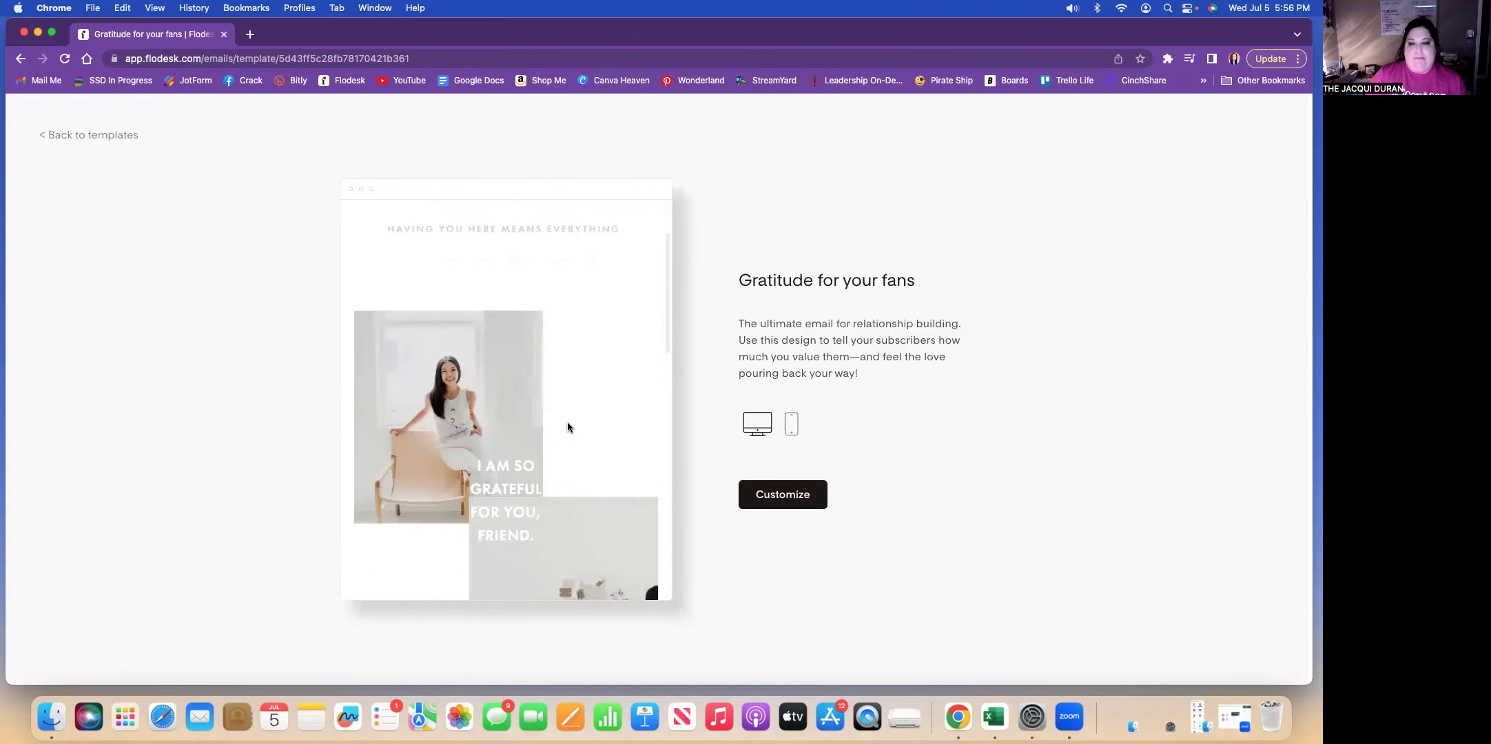
- Start customizing the Gratitude for your fans template and widen its THANK YOU image slightly to 353
{"action": "left_click", "coordinate": [781, 503]}
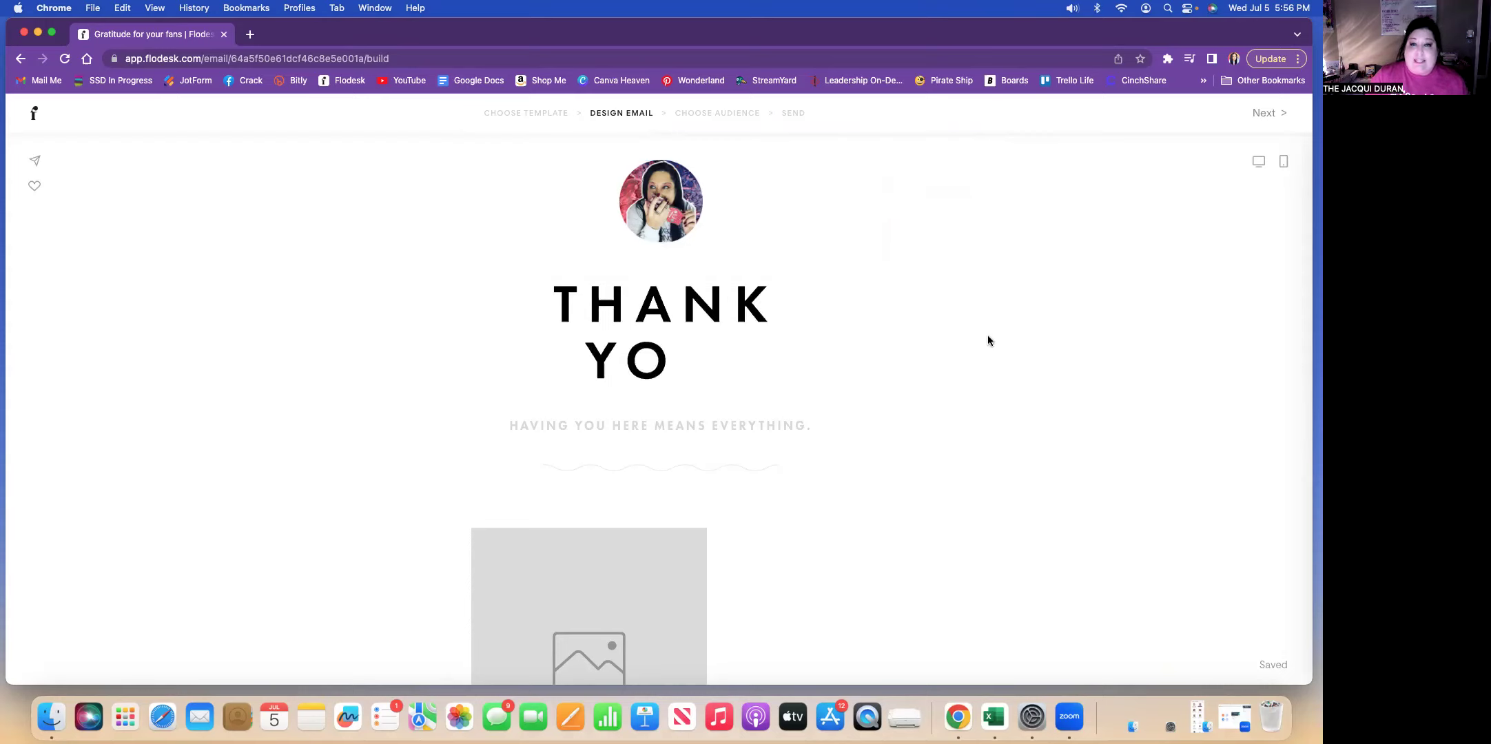
{"action": "left_click", "coordinate": [681, 317]}
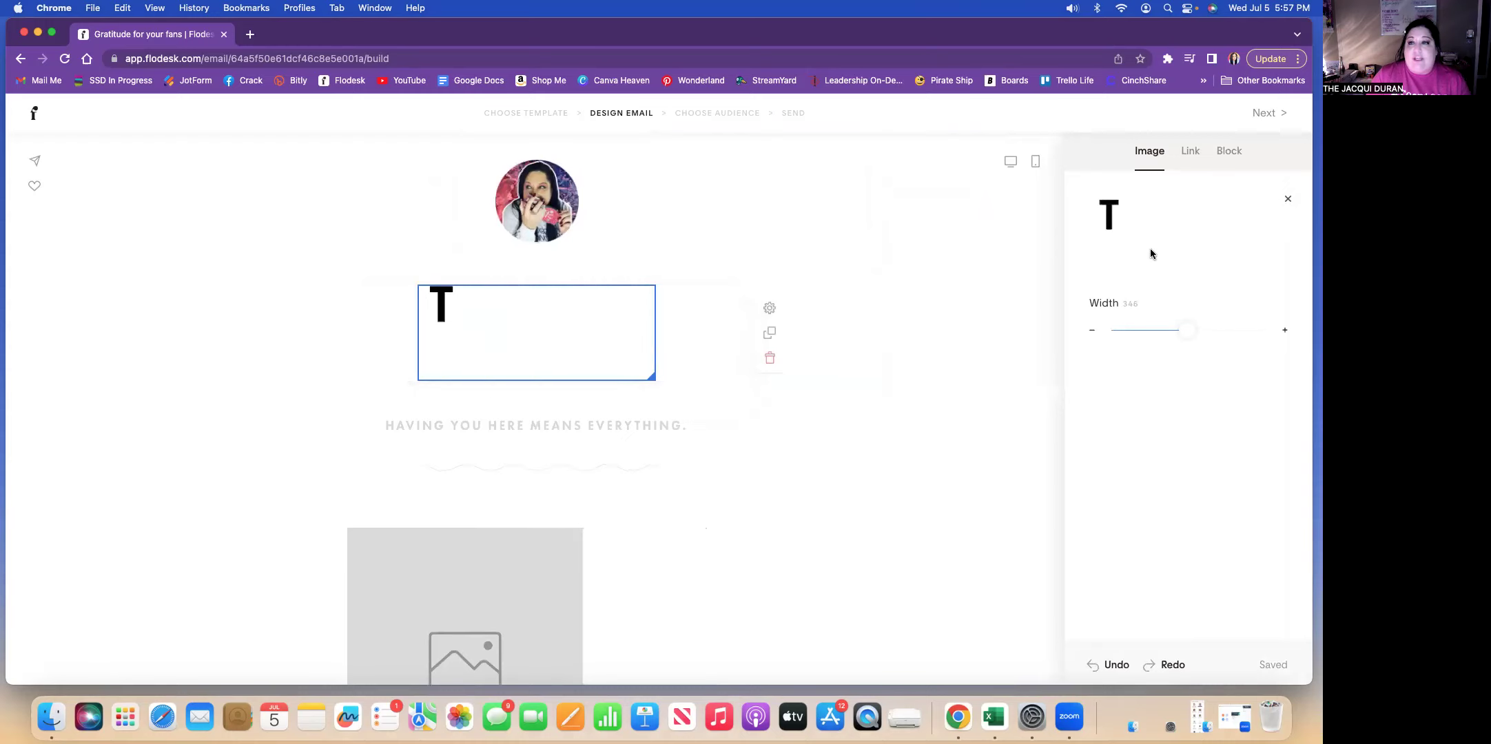
{"action": "mouse_move", "coordinate": [1192, 335]}
{"action": "left_mouse_down"}
{"action": "mouse_move", "coordinate": [1243, 334]}
{"action": "mouse_move", "coordinate": [1134, 334]}
{"action": "mouse_move", "coordinate": [1195, 335]}
{"action": "left_mouse_up"}
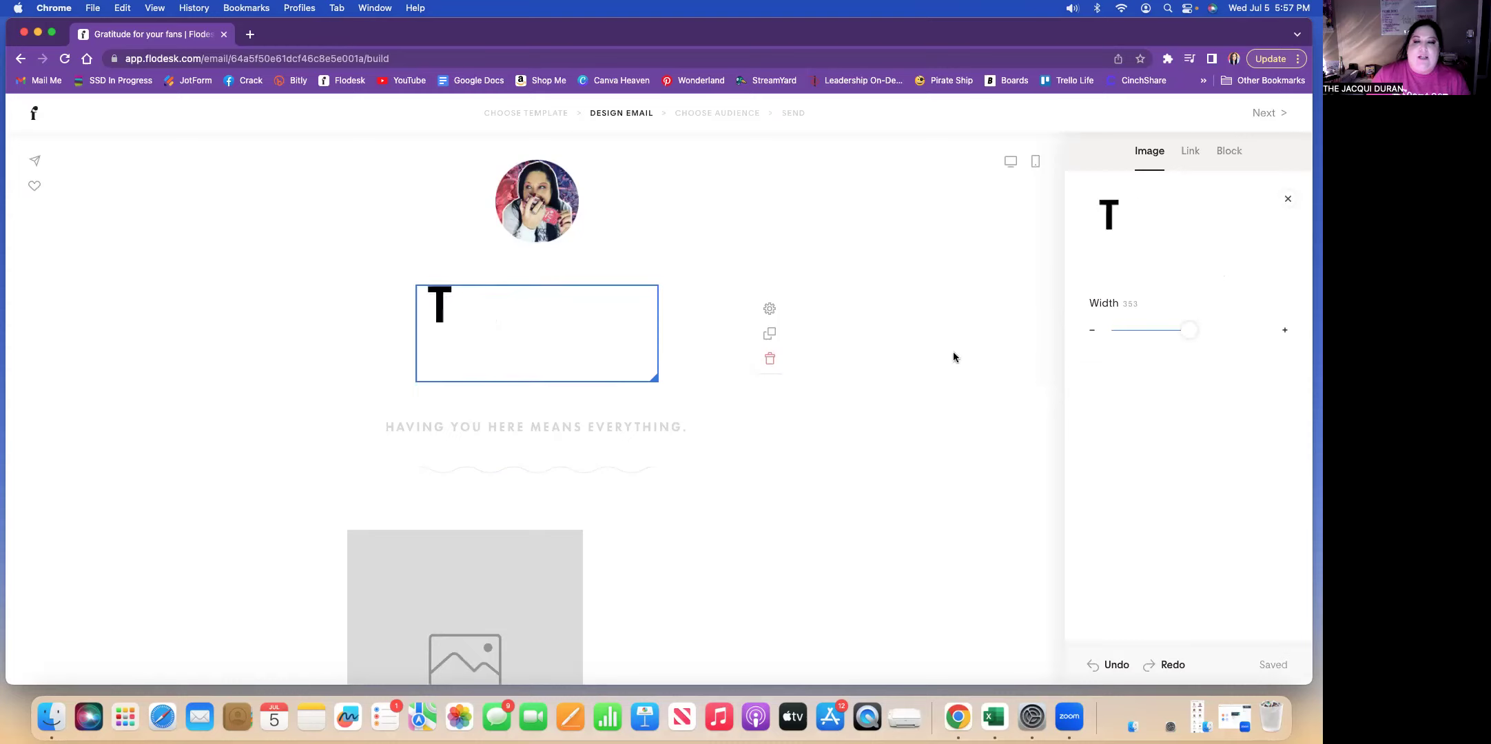
{"action": "left_click", "coordinate": [846, 433]}
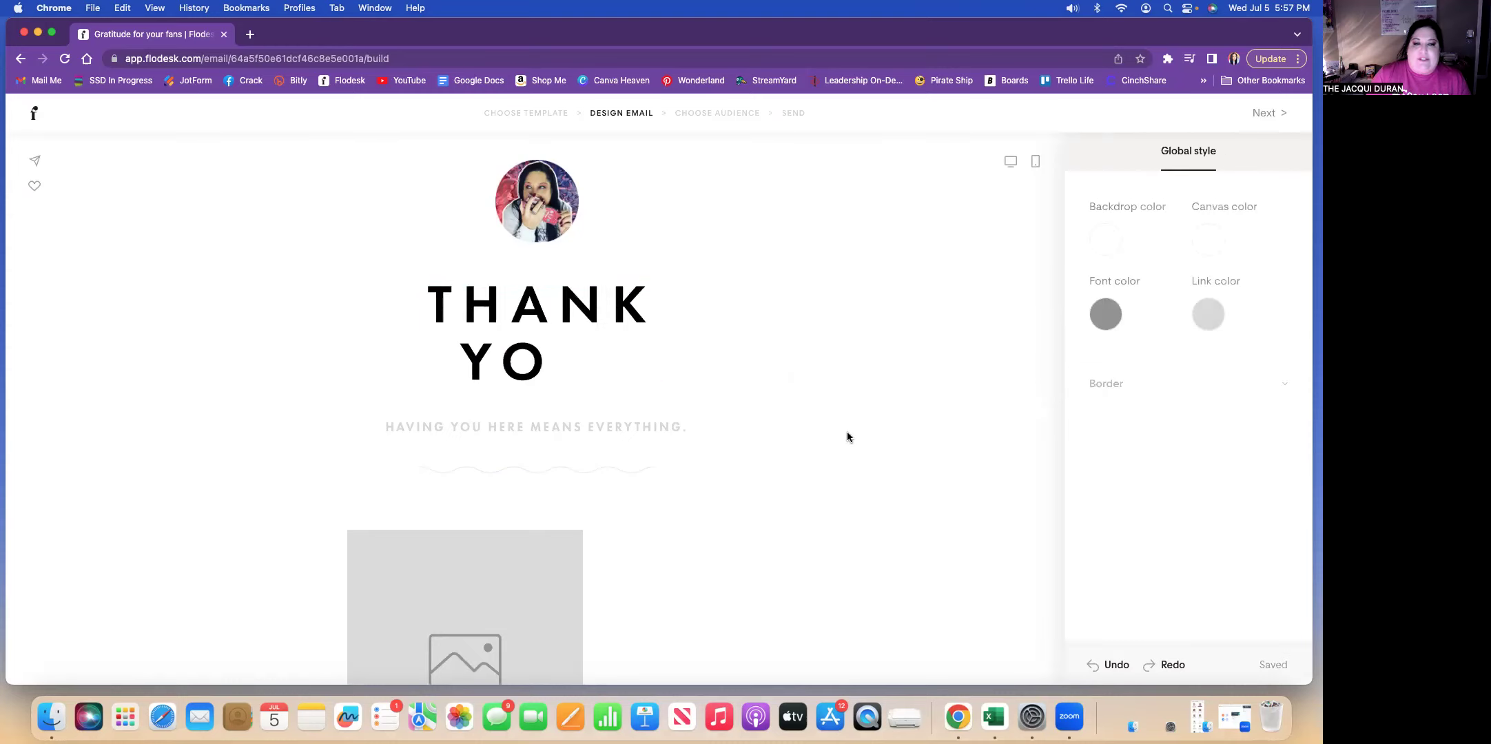
- Recolor the "Having you here means everything." line below the THANK YOU heading to pink #FF4376
{"action": "left_click", "coordinate": [620, 426]}
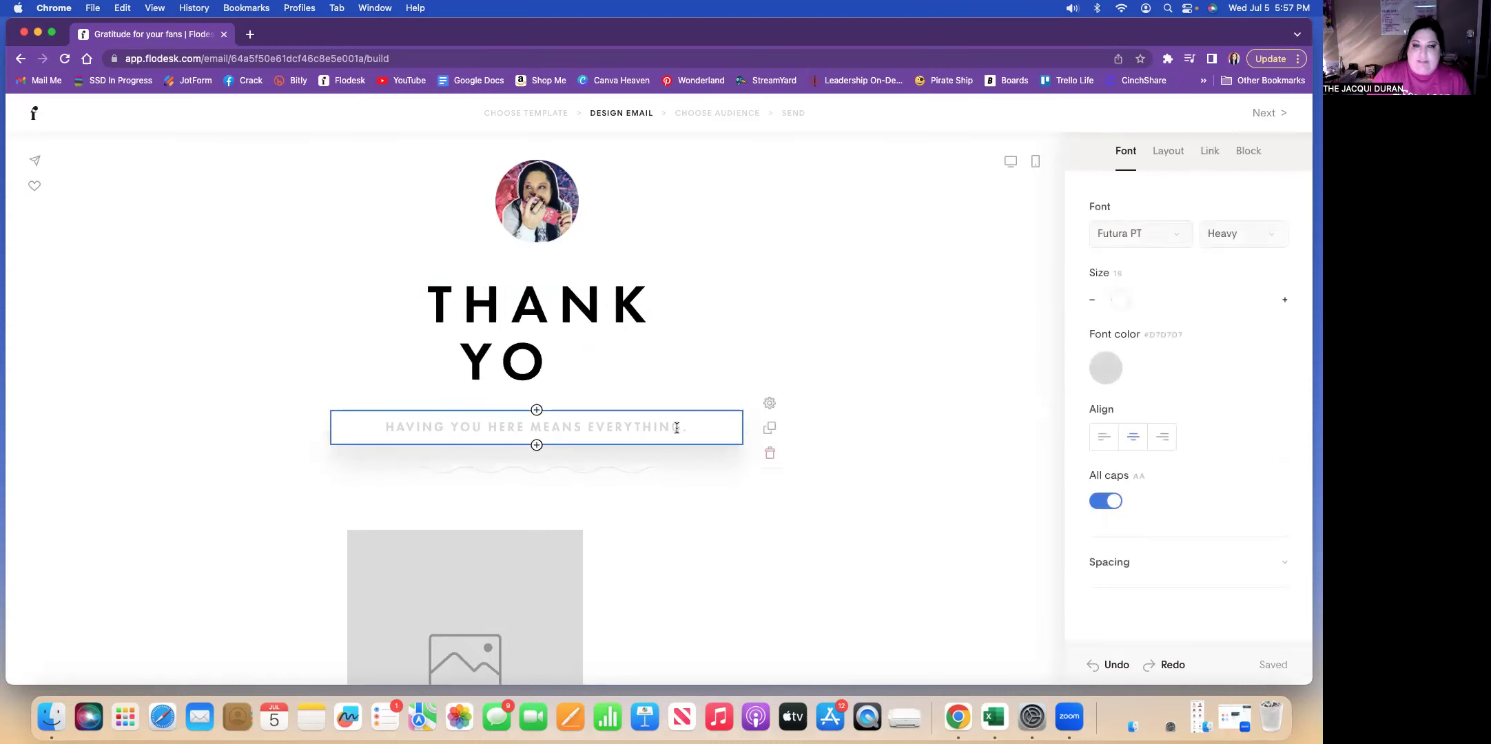
{"action": "left_click_drag", "start_coordinate": [689, 426], "coordinate": [387, 426]}
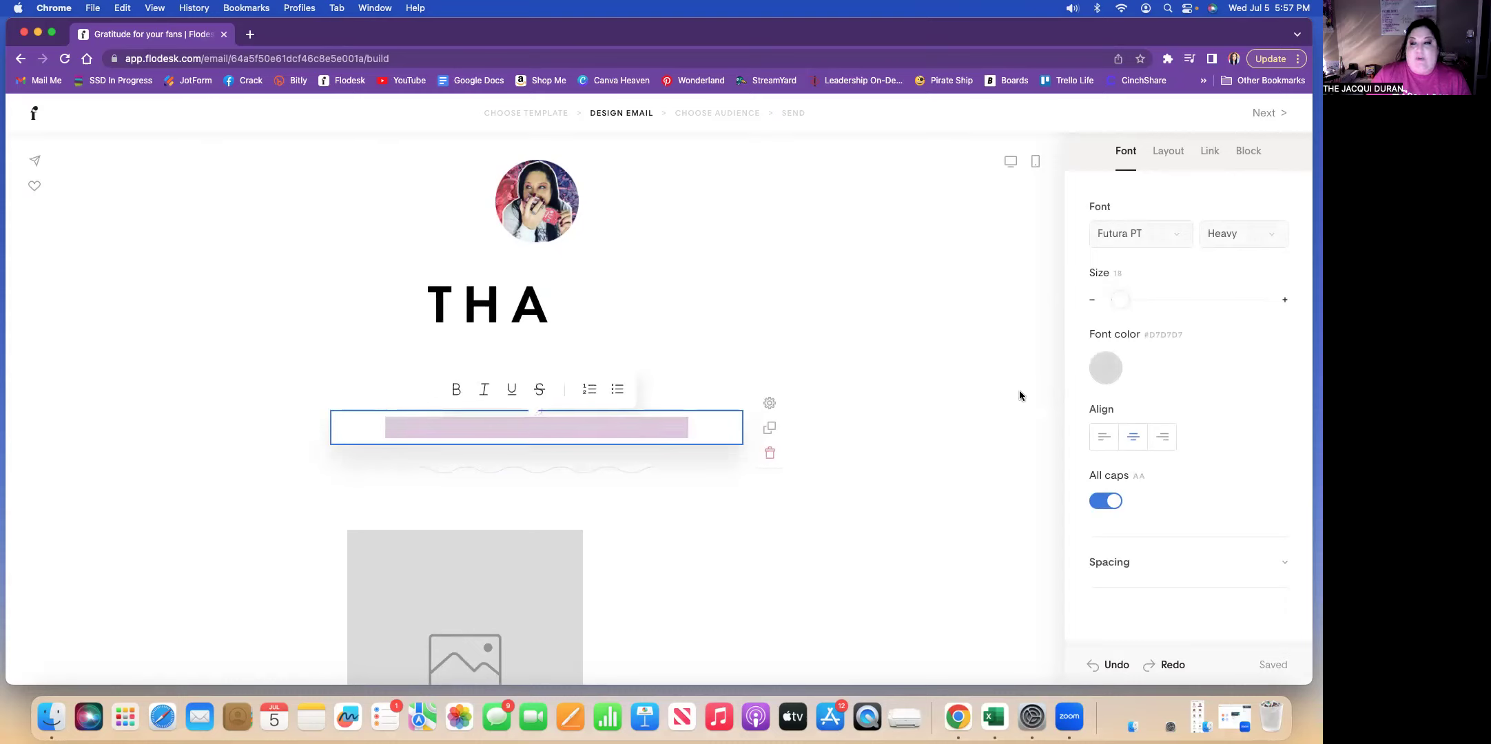
{"action": "left_click", "coordinate": [1105, 370]}
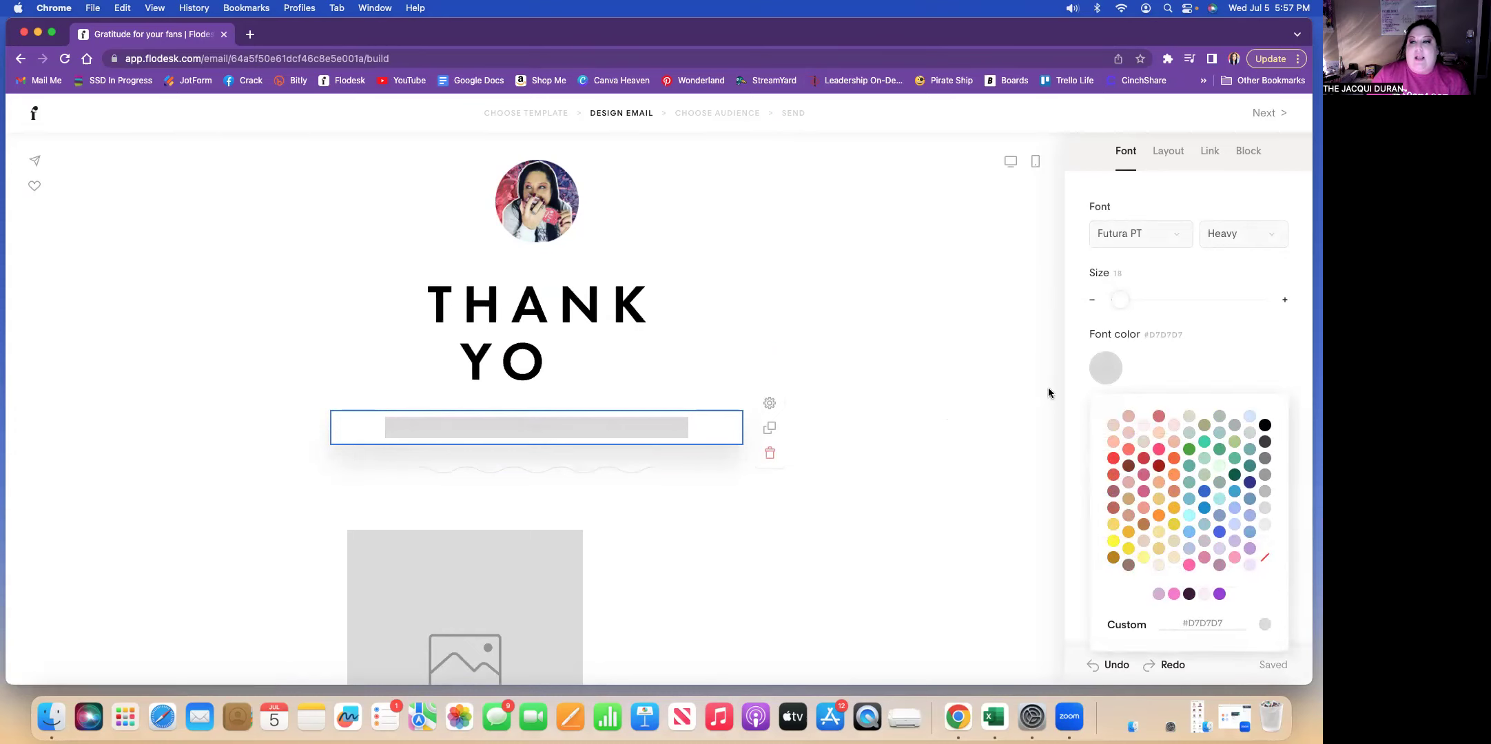
{"action": "left_click", "coordinate": [921, 445]}
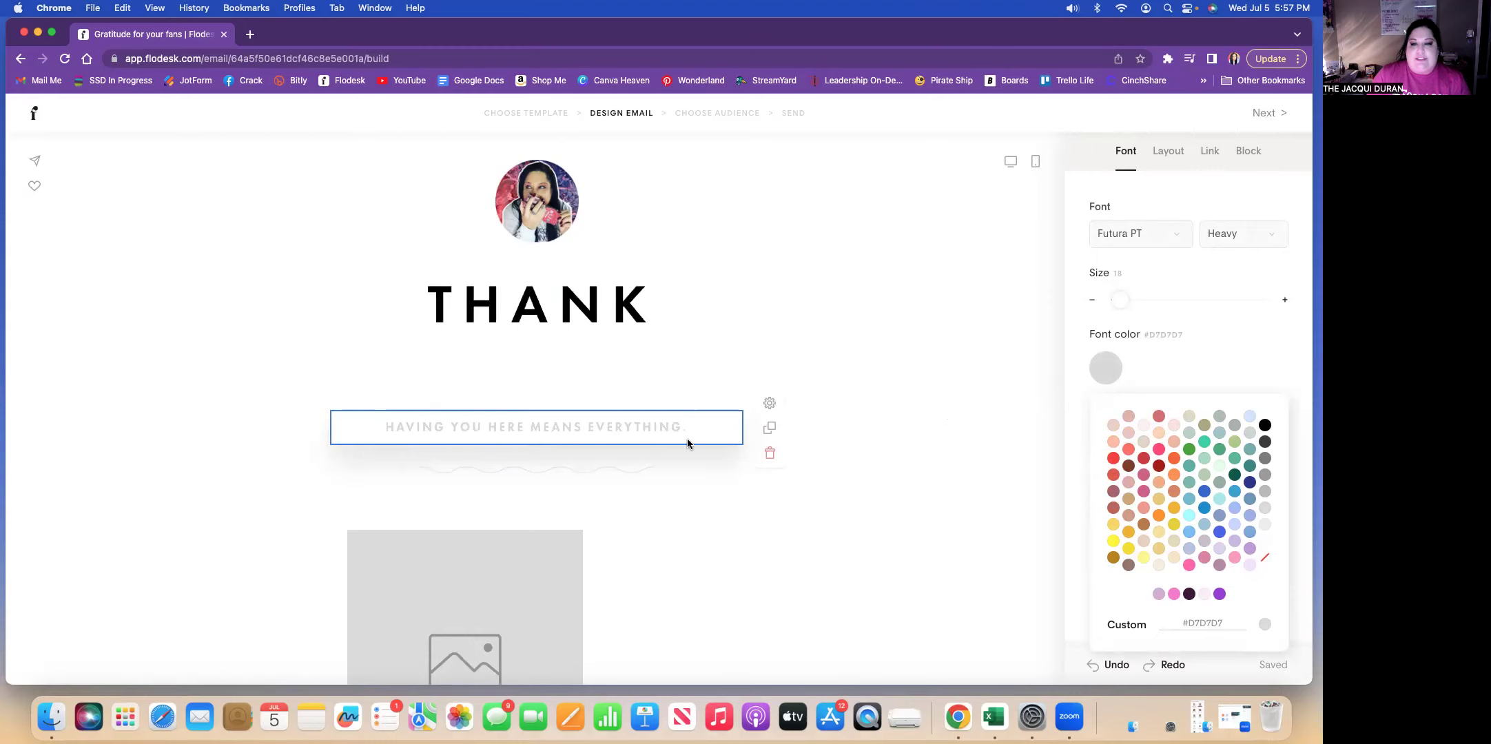
{"action": "left_click", "coordinate": [662, 431]}
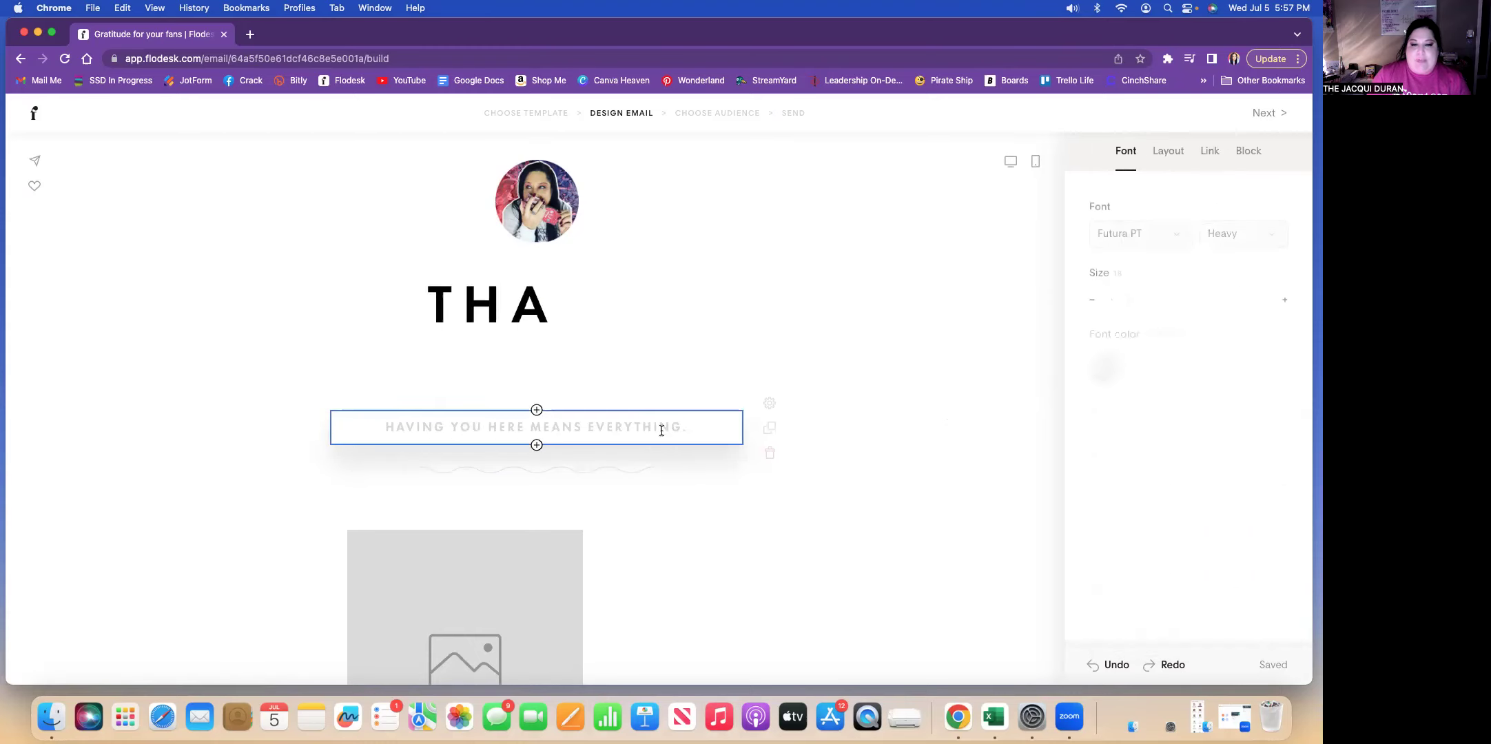
{"action": "left_click_drag", "start_coordinate": [689, 428], "coordinate": [384, 423]}
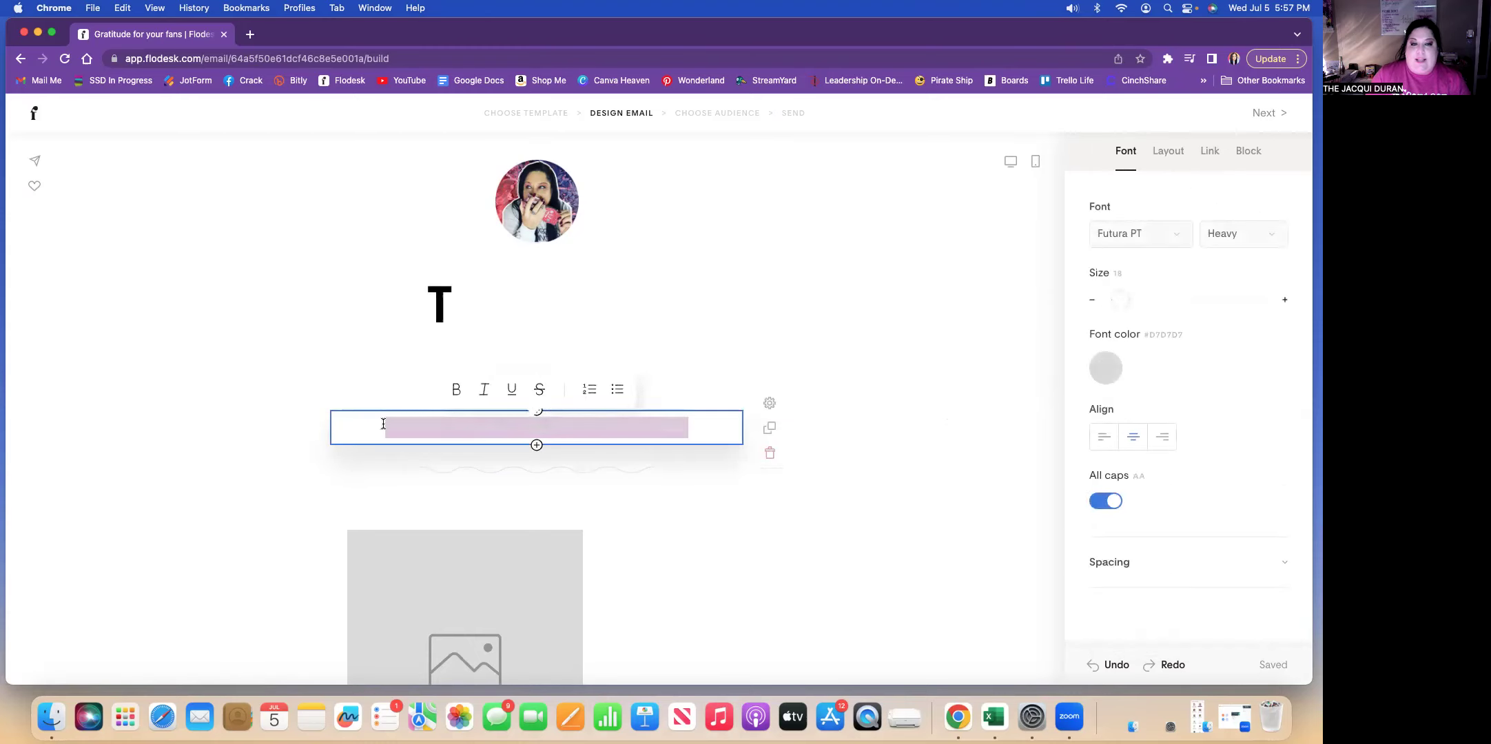
{"action": "left_click", "coordinate": [1107, 369]}
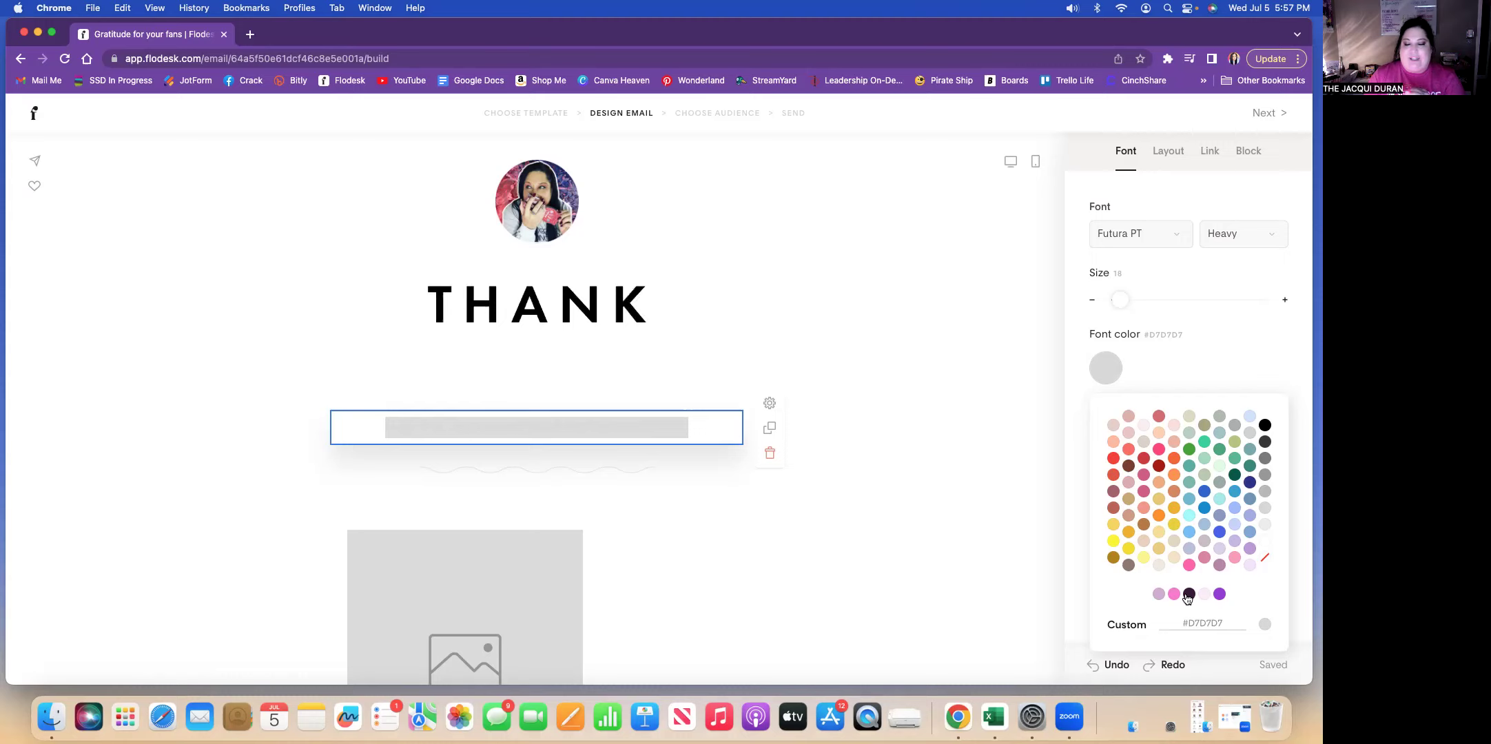
{"action": "left_click", "coordinate": [1159, 455]}
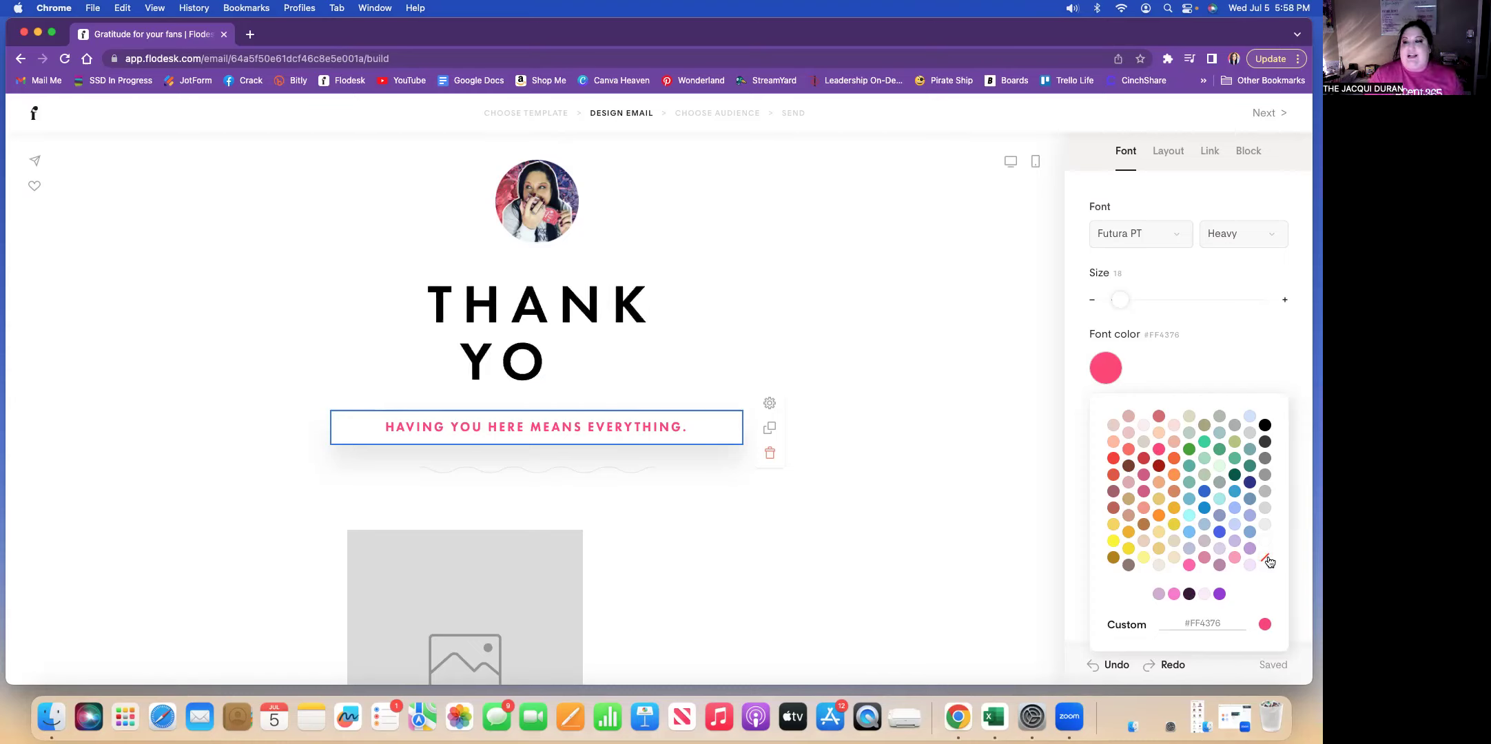
{"action": "left_click", "coordinate": [1069, 538]}
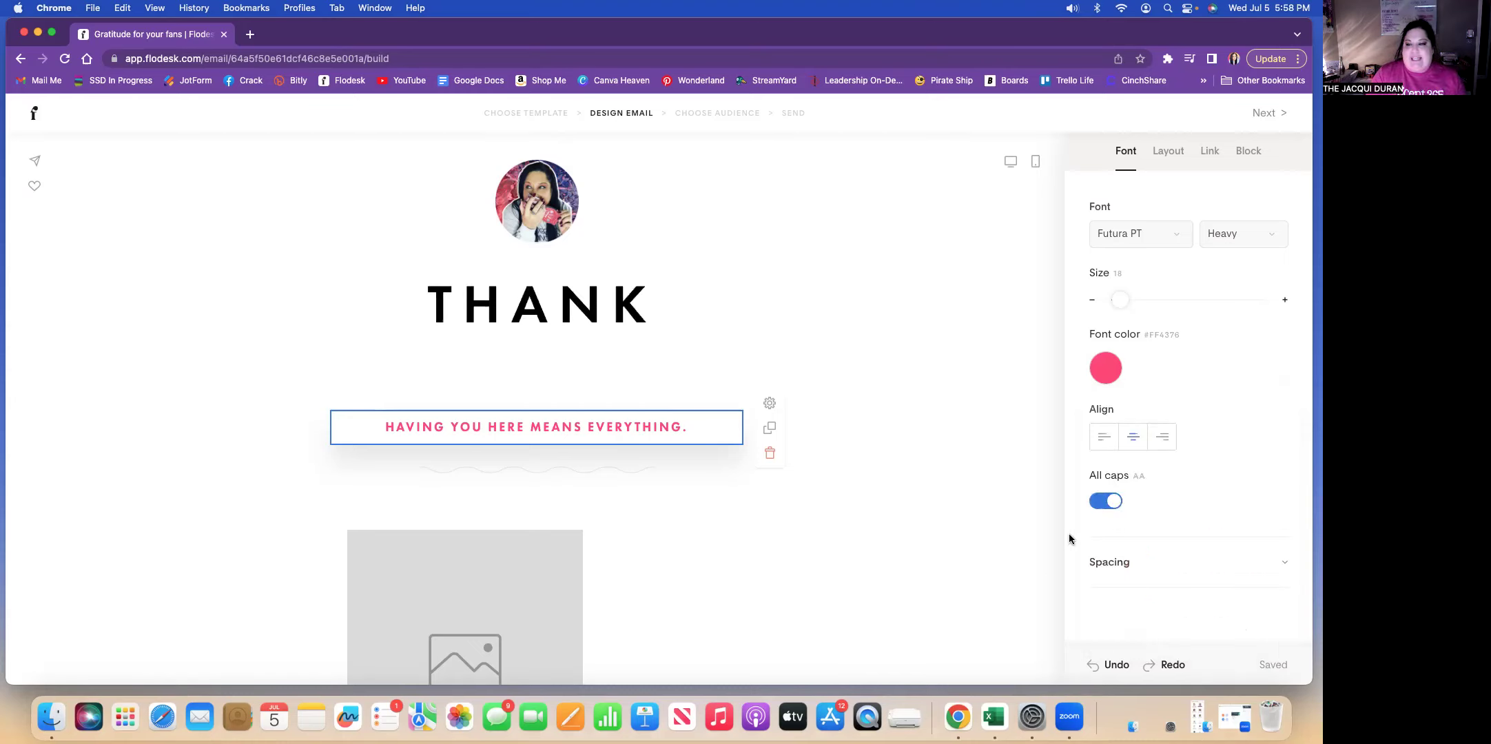
- Try left and right alignment and lowercase on the pink line, restoring centre alignment and all caps
{"action": "left_click", "coordinate": [1102, 438]}
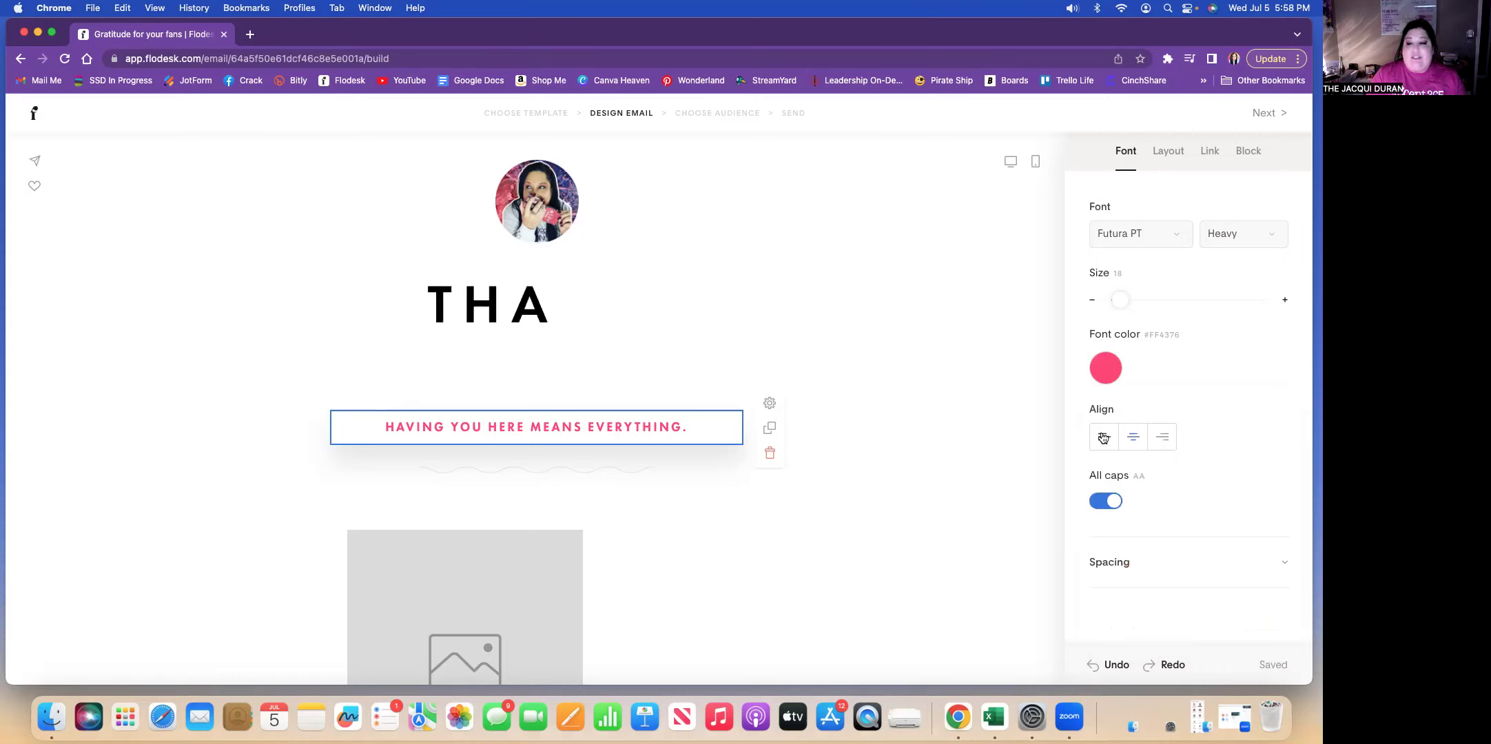
{"action": "left_click", "coordinate": [1163, 439]}
{"action": "left_click", "coordinate": [1133, 439]}
{"action": "left_click", "coordinate": [1108, 502]}
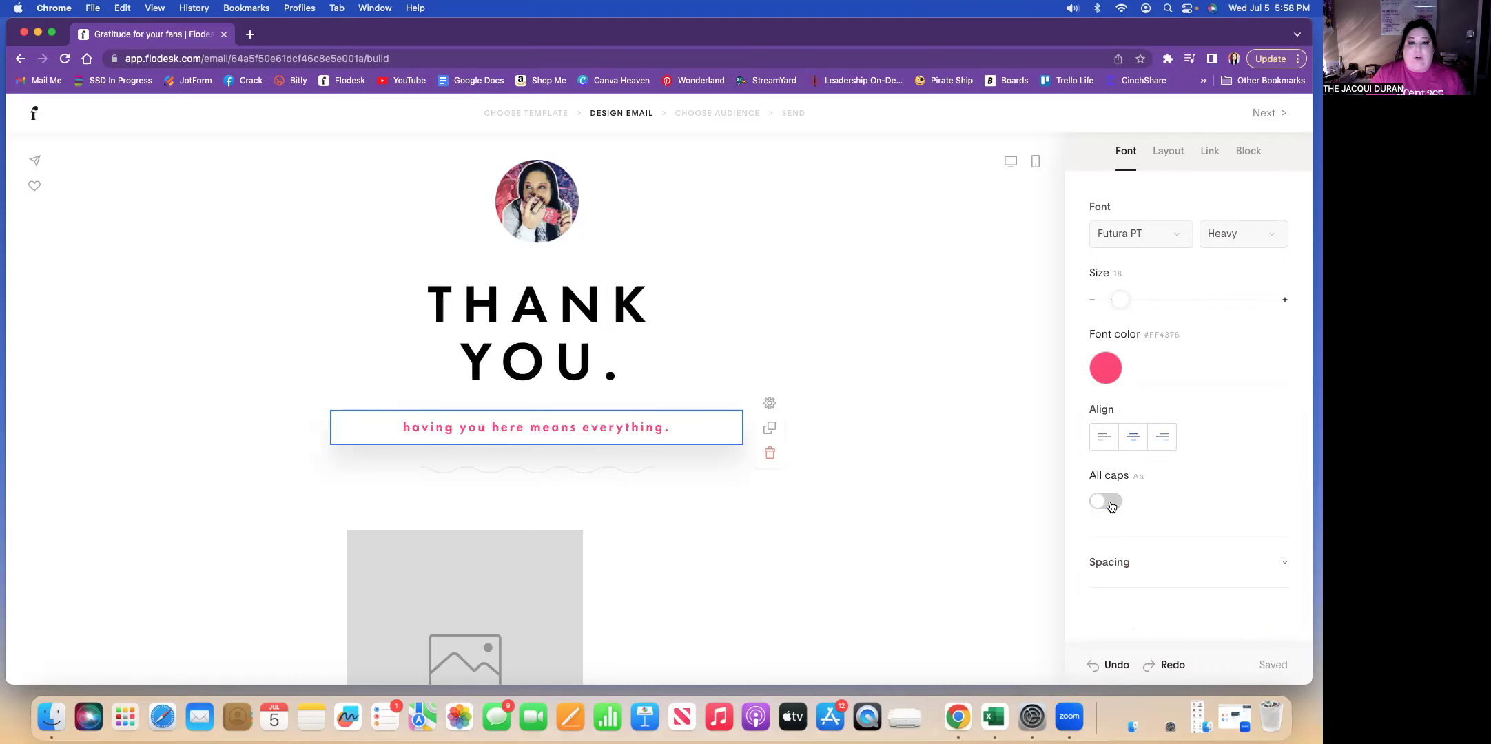
{"action": "left_click", "coordinate": [1108, 502]}
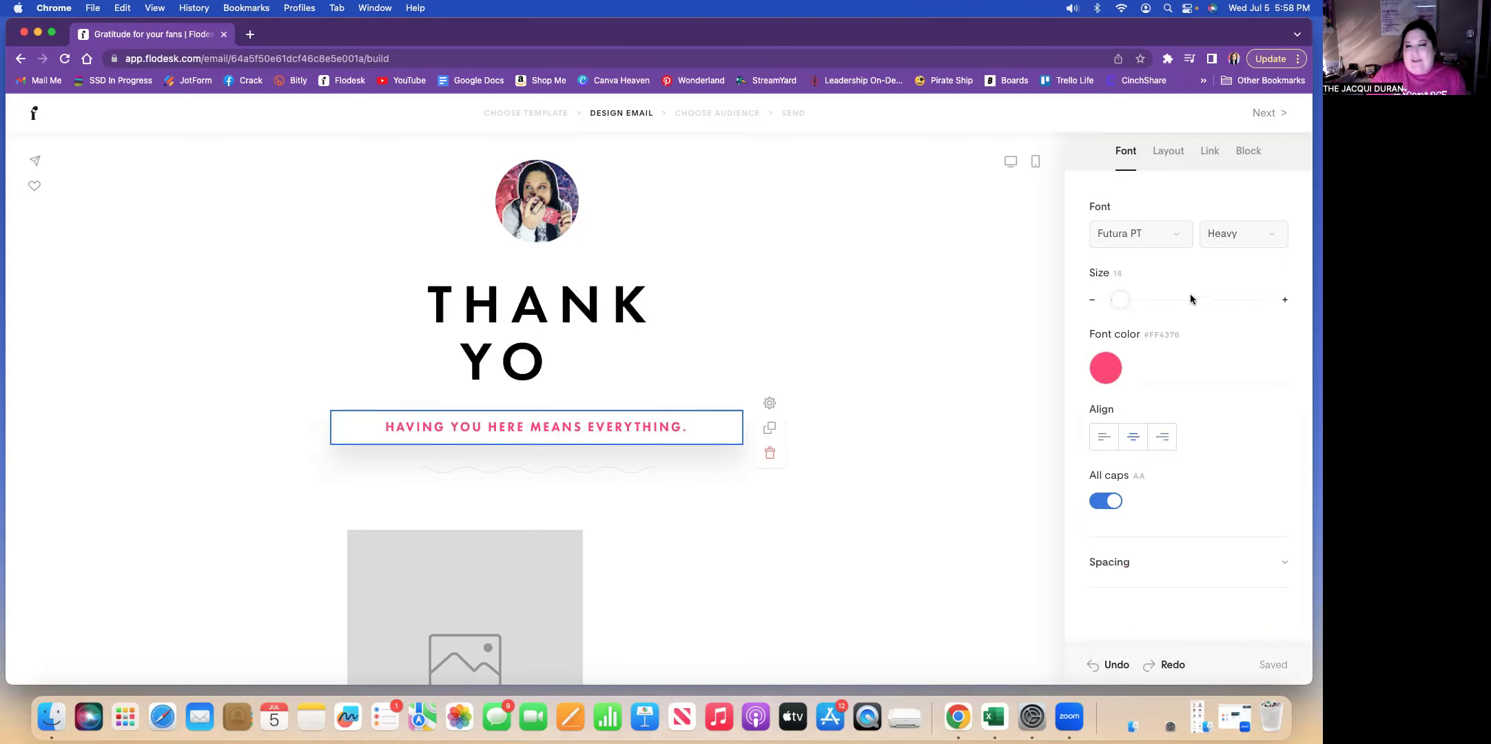
- Look at the available typefaces for the pink line and close the selection without choosing one
{"action": "left_click", "coordinate": [1179, 240]}
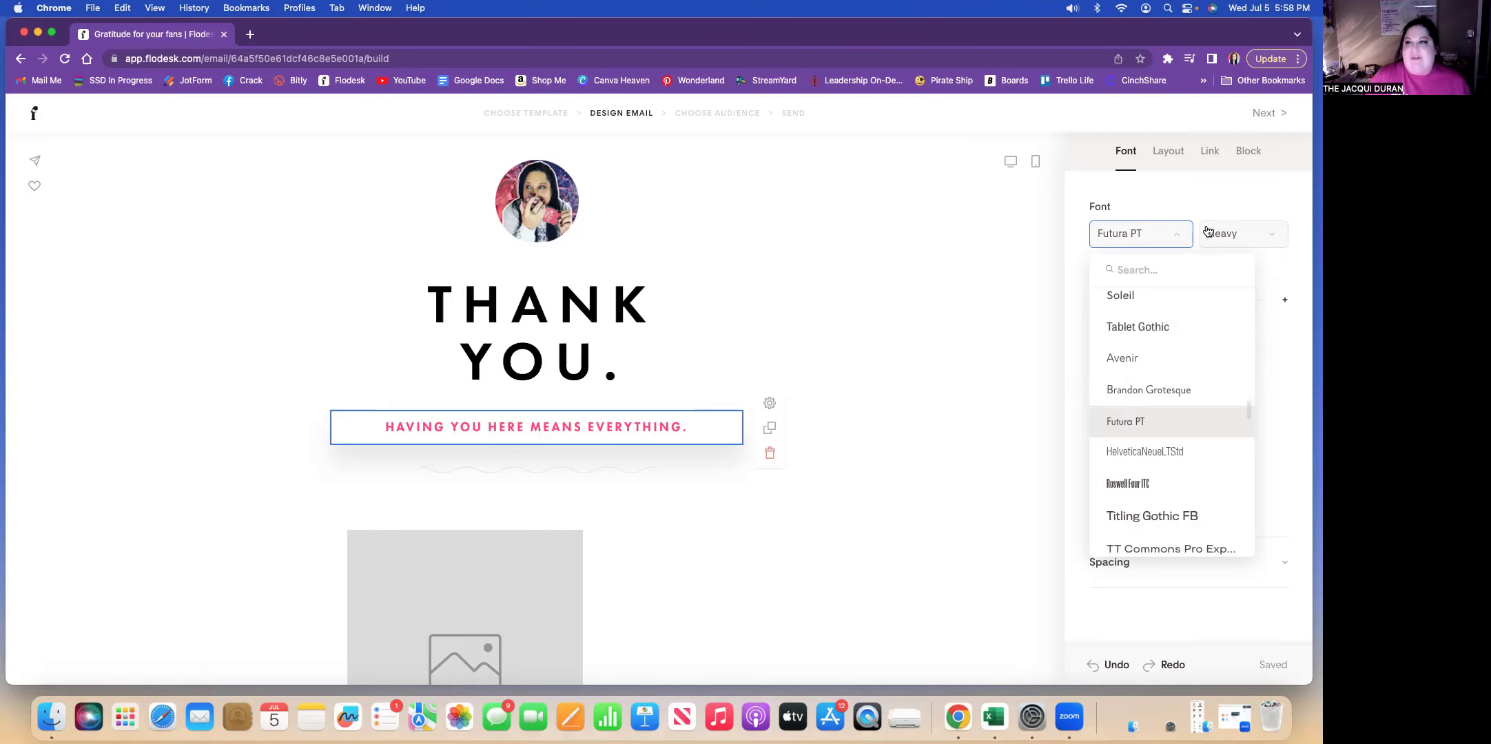
{"action": "left_click", "coordinate": [1192, 199]}
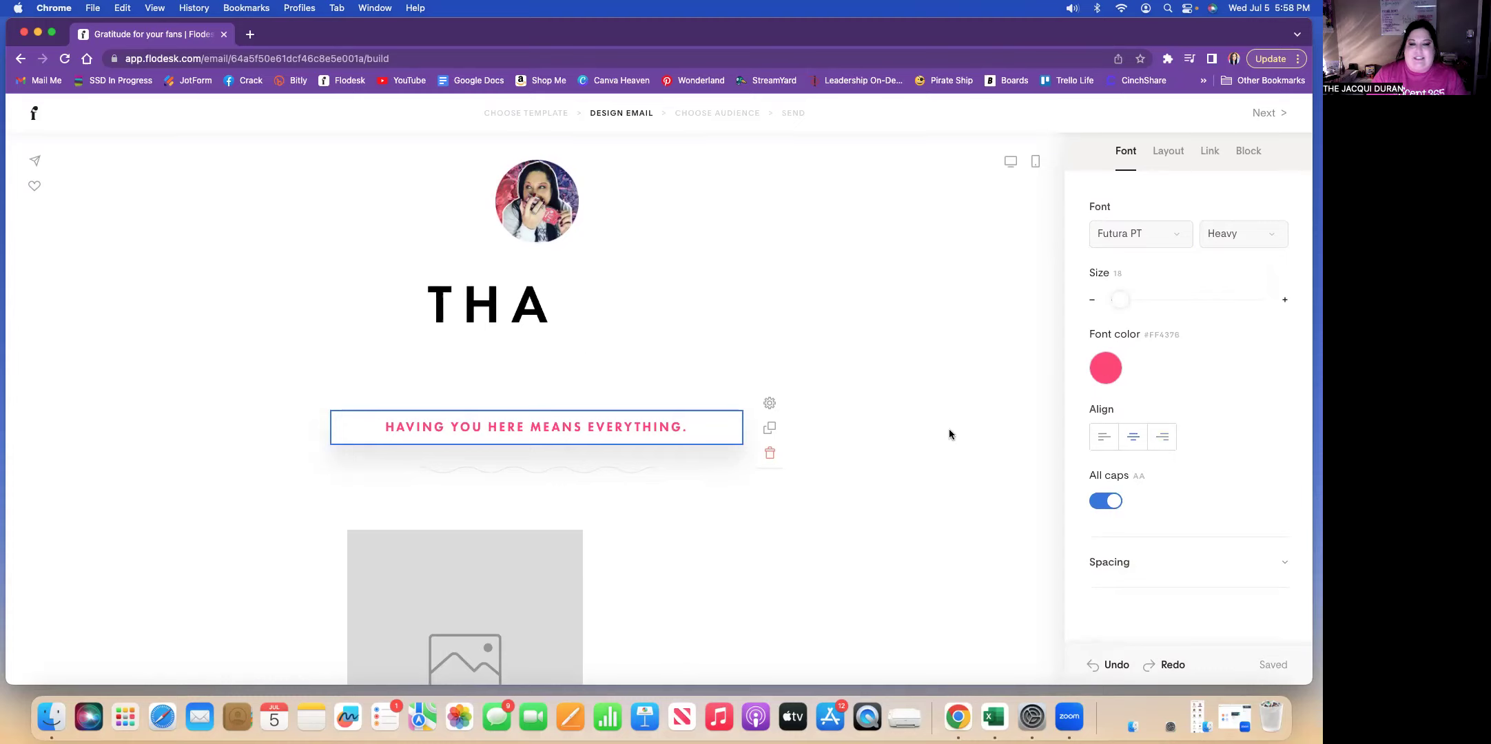
{"action": "left_click", "coordinate": [924, 448]}
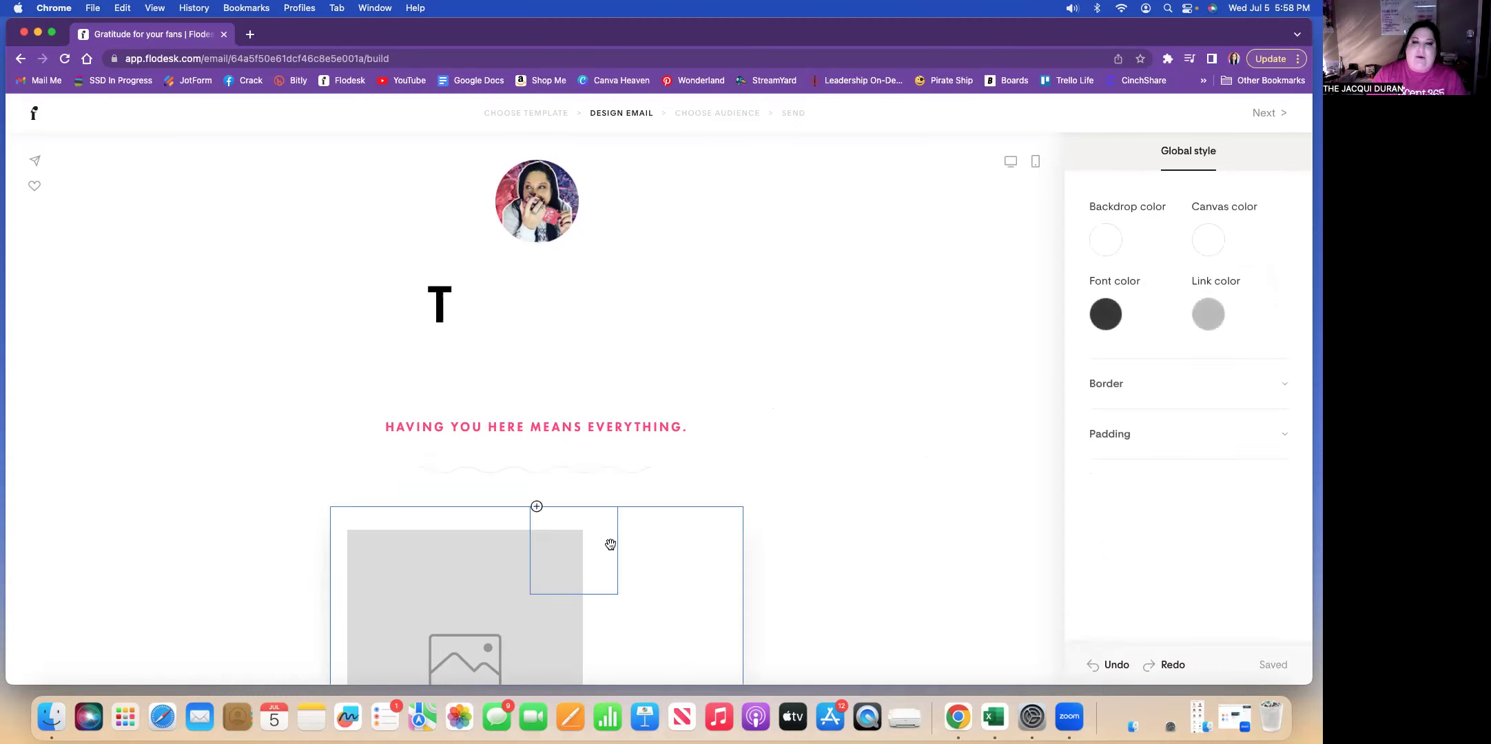
- Upload IMG_0920.JPG from Downloads into the first image placeholder of the overlapping photo block
{"action": "scroll", "coordinate": [610, 545], "scroll_direction": "down", "scroll_amount": 5}
{"action": "scroll", "coordinate": [610, 544], "scroll_direction": "down", "scroll_amount": 3}
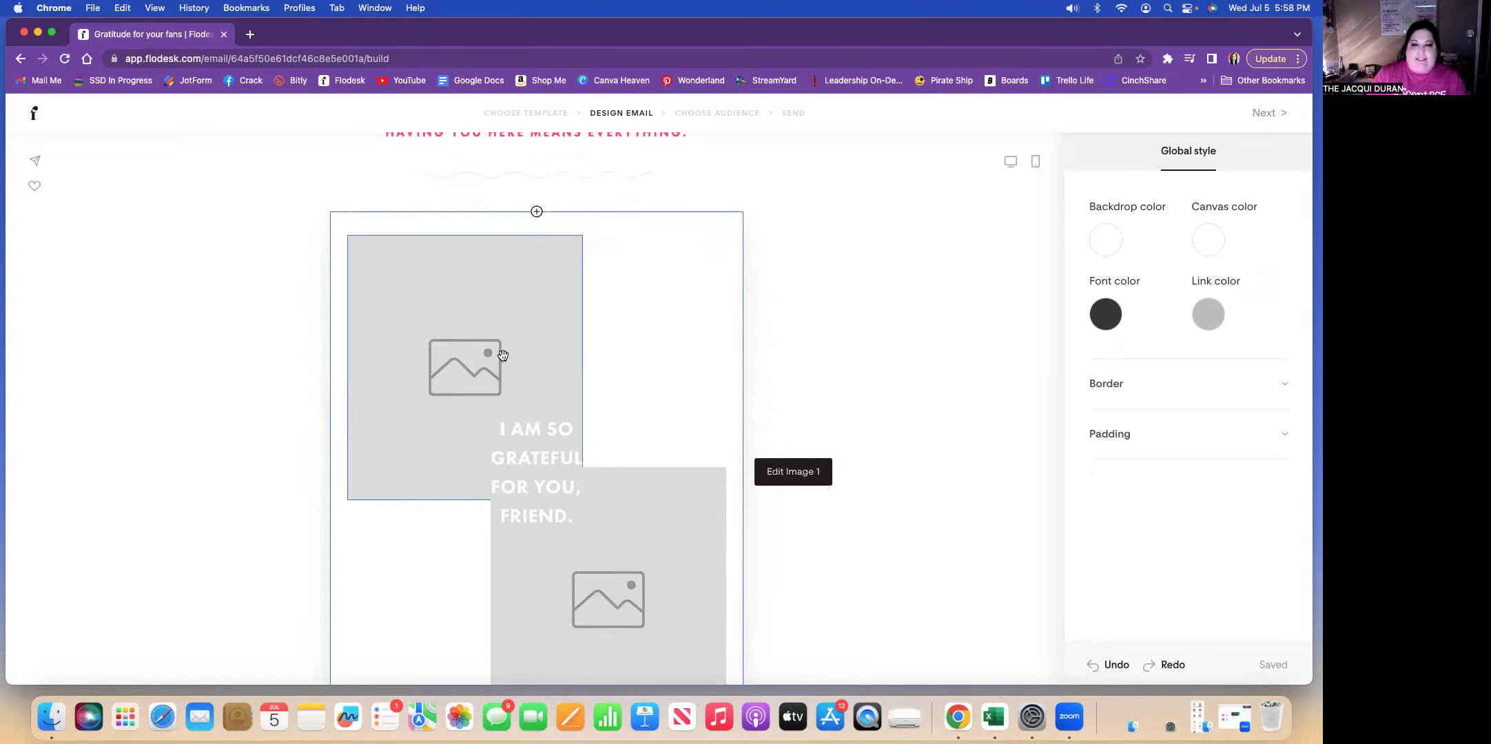
{"action": "left_click", "coordinate": [528, 345]}
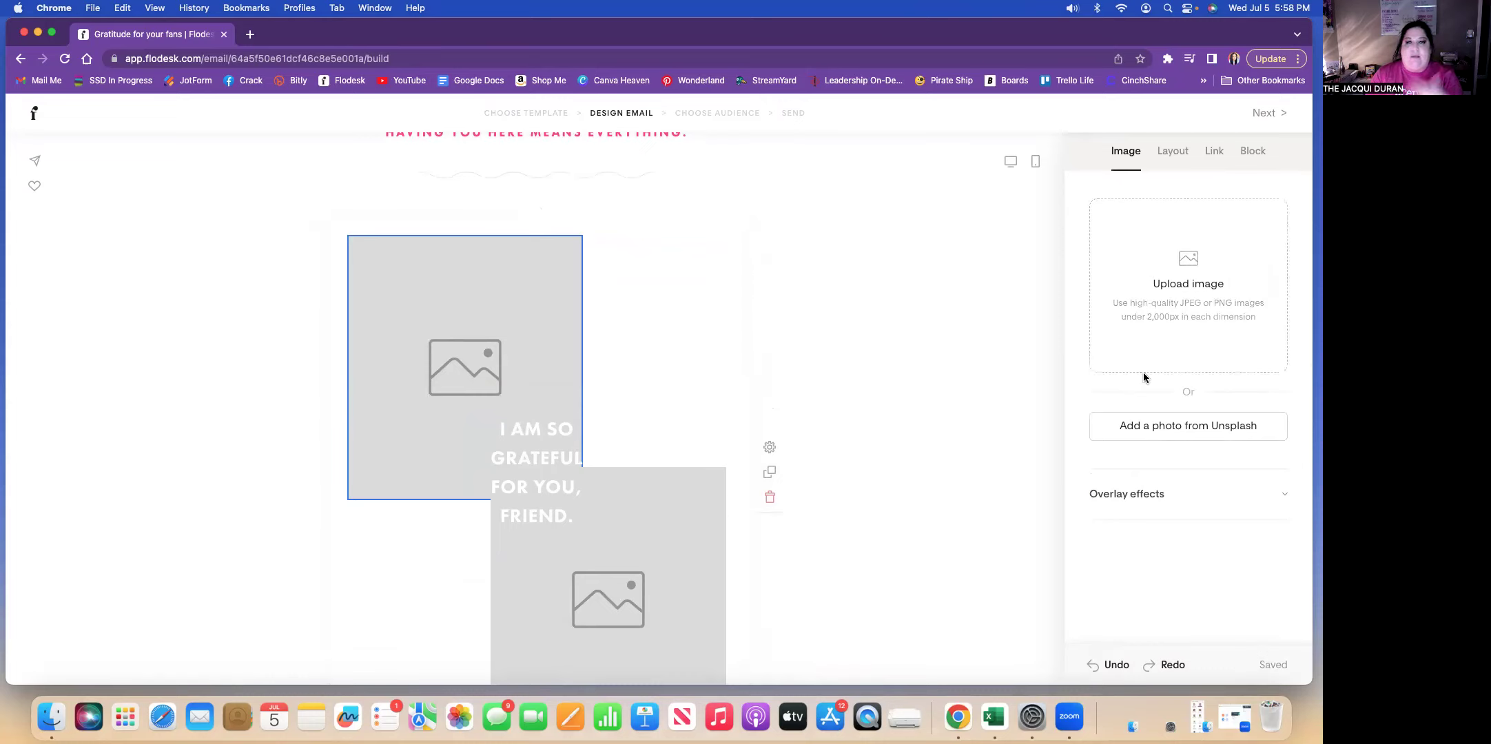
{"action": "left_click", "coordinate": [1180, 258]}
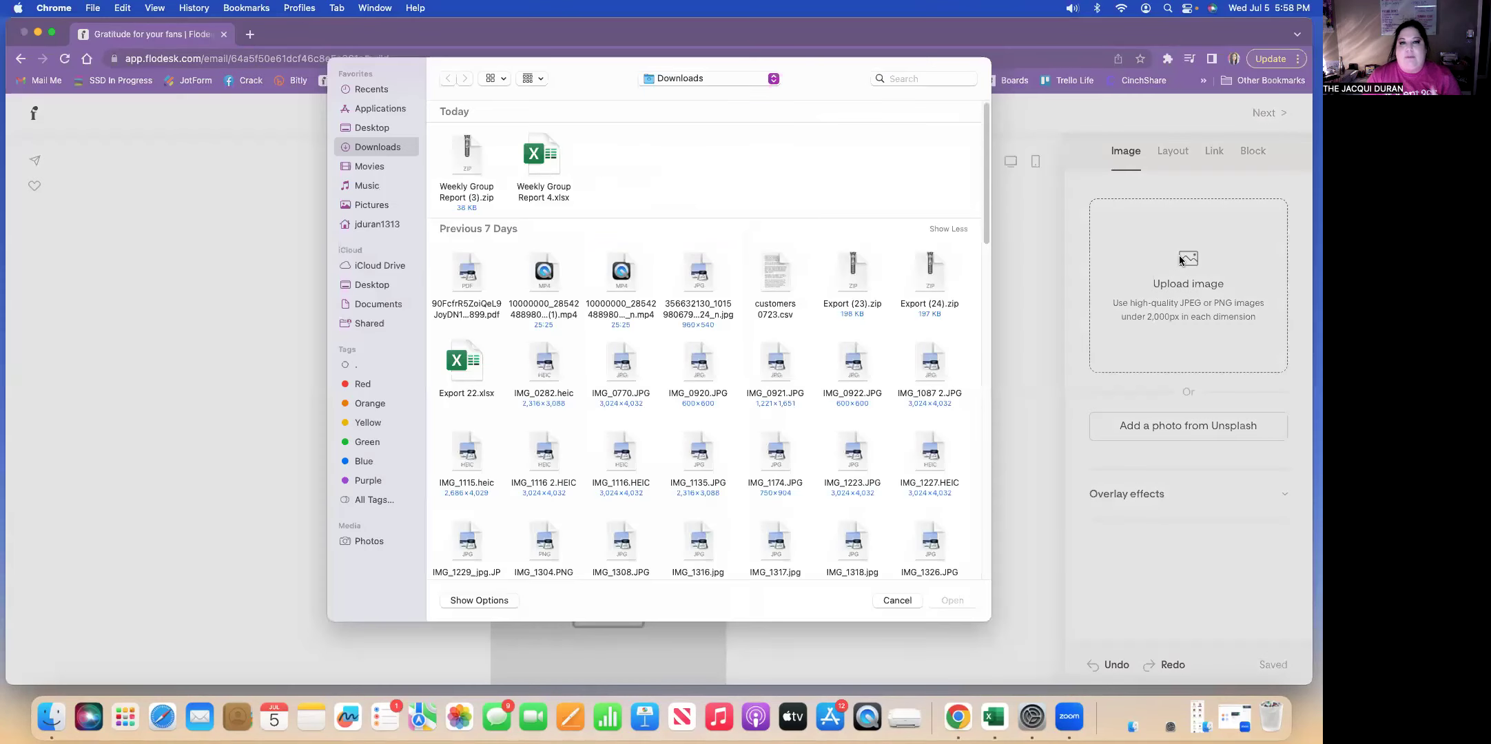
{"action": "left_click", "coordinate": [694, 373]}
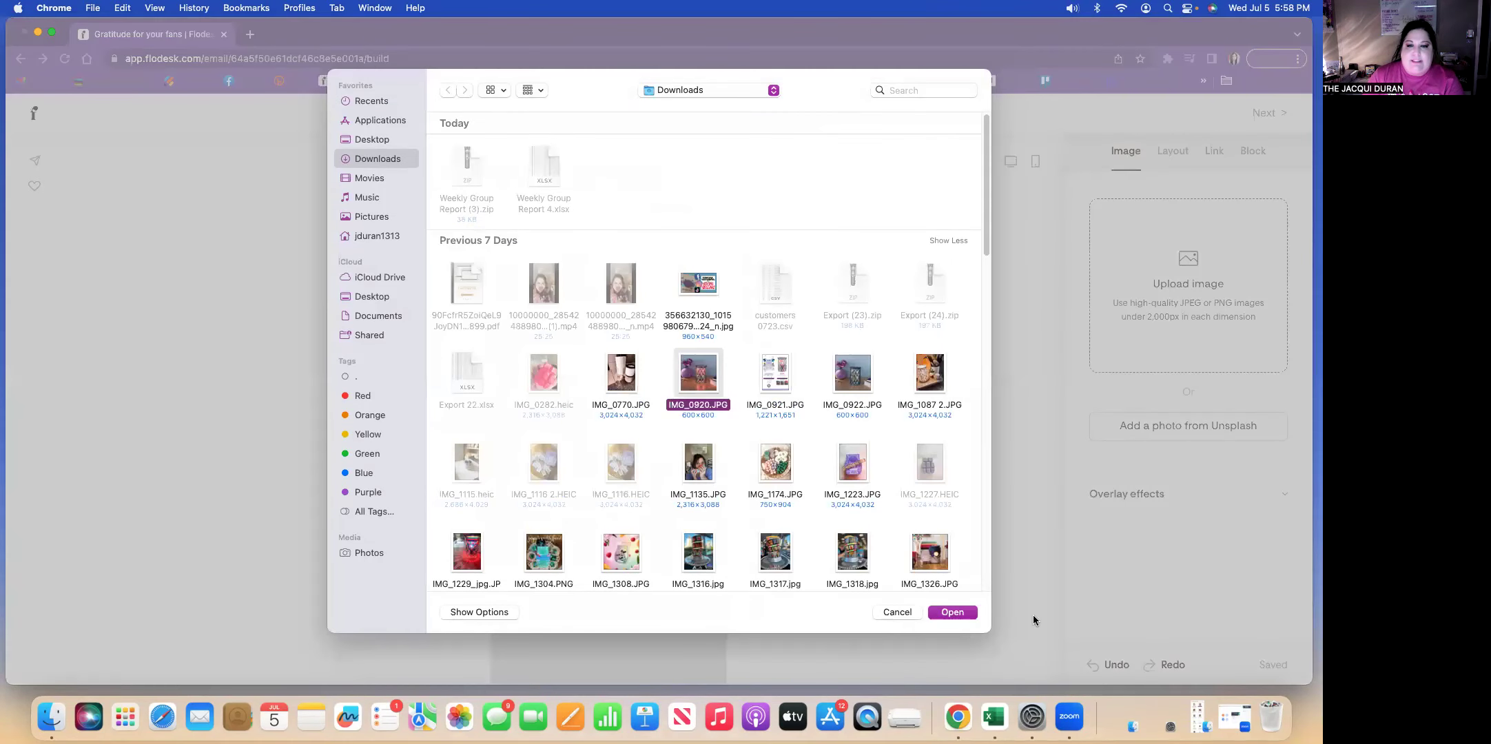
{"action": "left_click", "coordinate": [964, 614]}
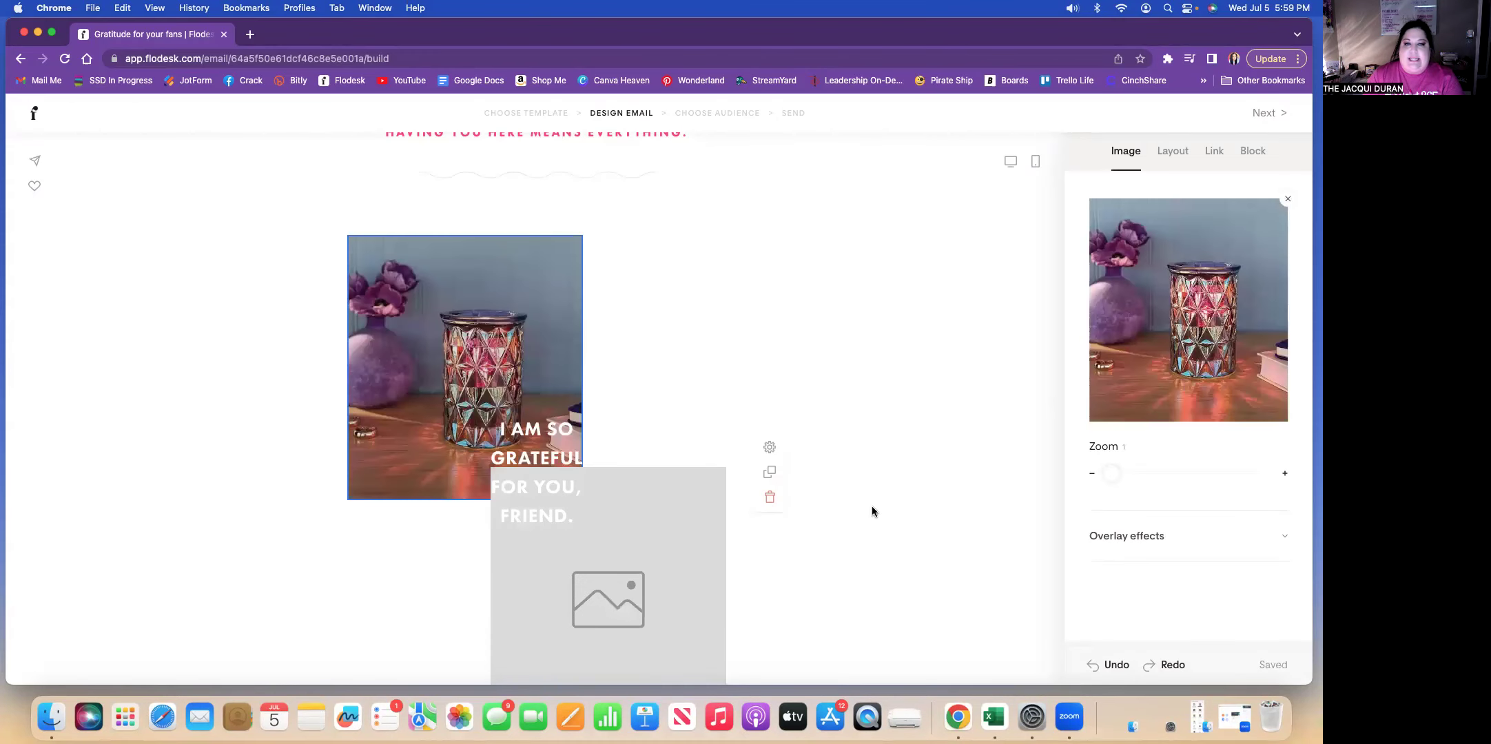
- Upload IMG_1223.JPG from Downloads into the second image placeholder of the overlapping photo block
{"action": "left_click", "coordinate": [561, 474]}
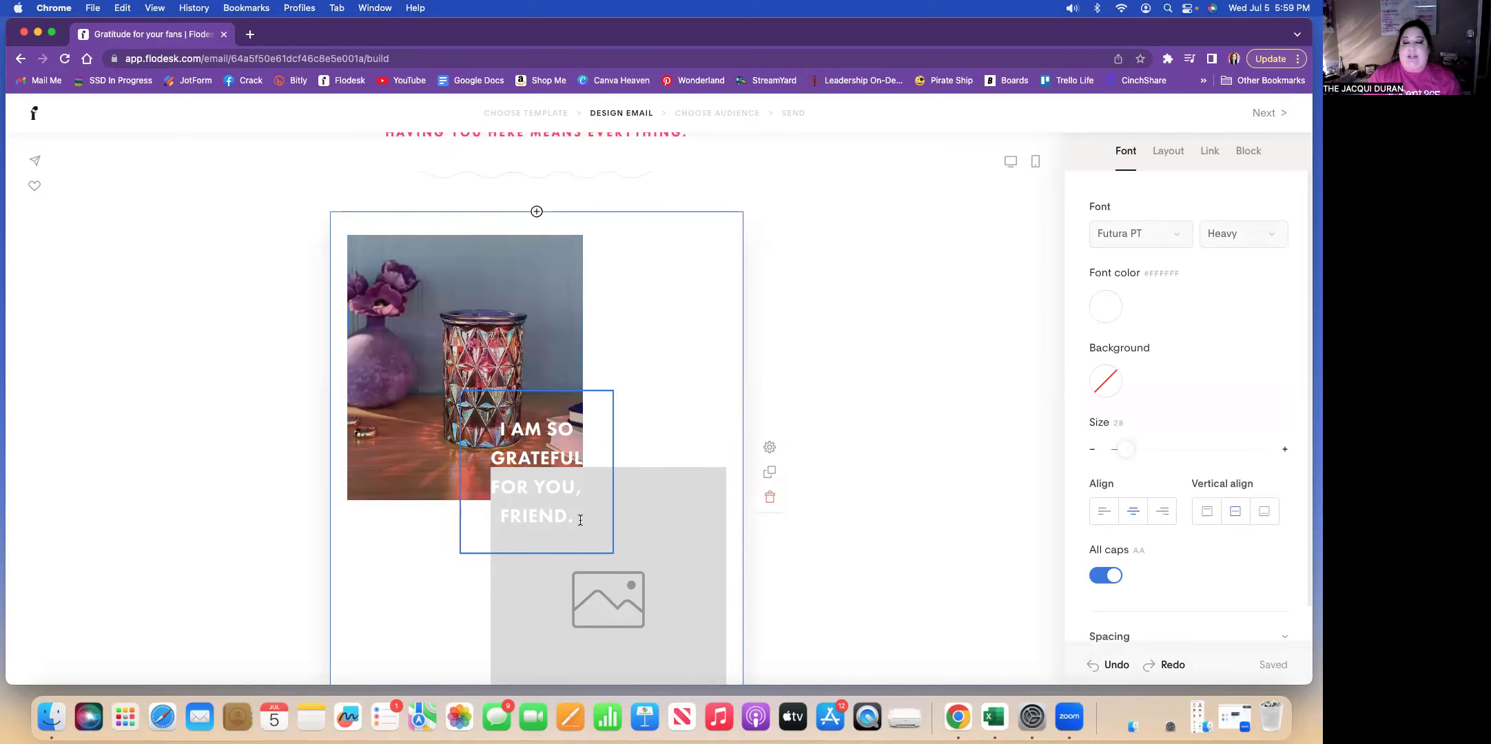
{"action": "left_click", "coordinate": [658, 583]}
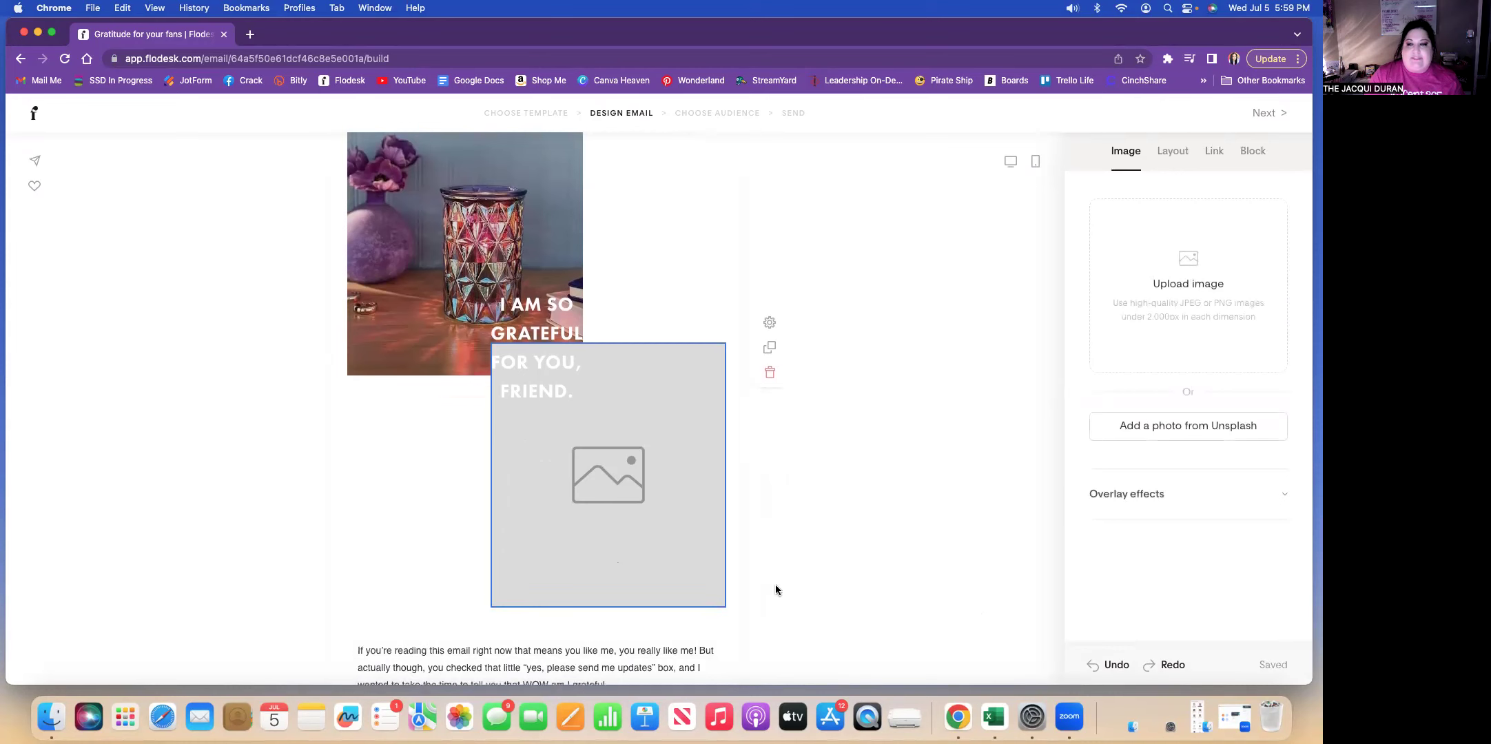
{"action": "left_click", "coordinate": [1193, 275]}
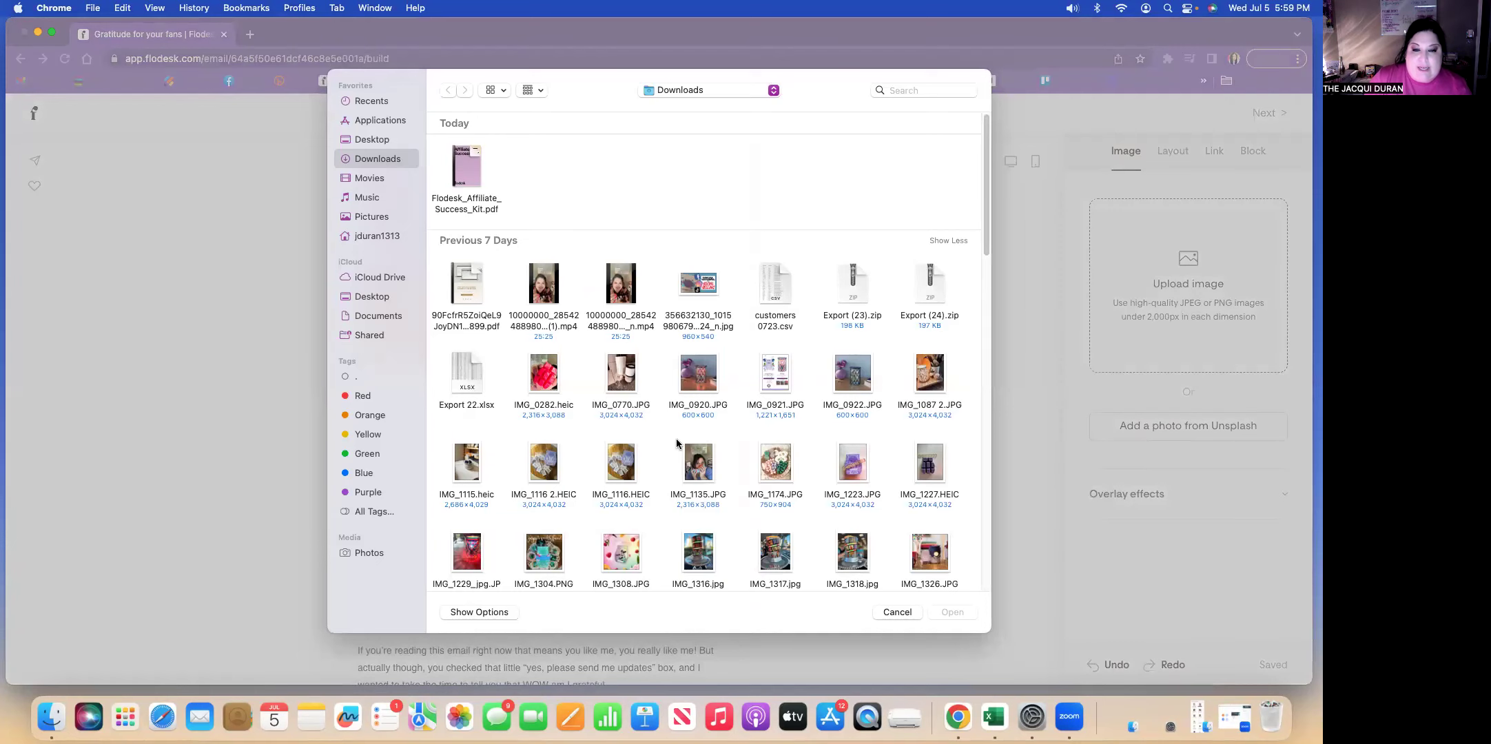
{"action": "left_click", "coordinate": [852, 462]}
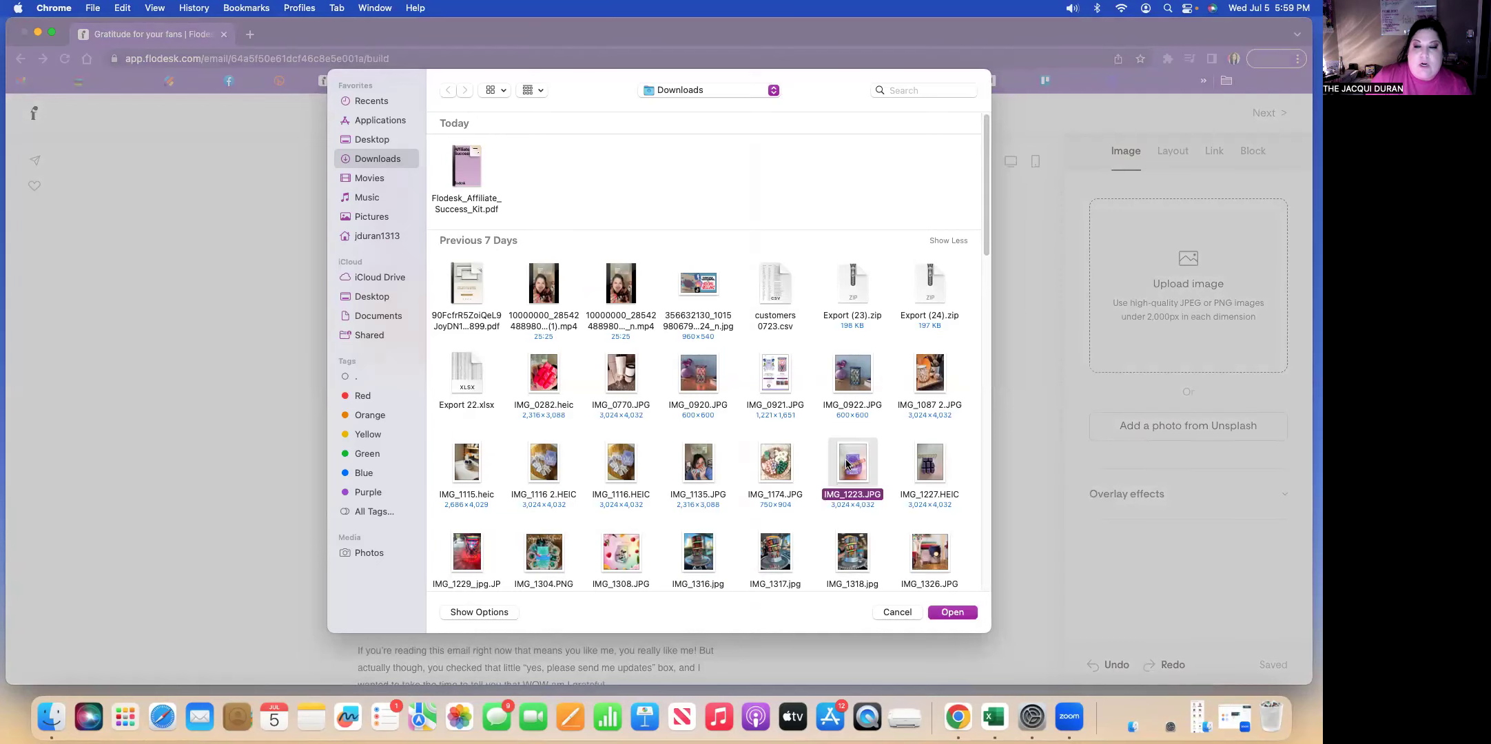
{"action": "left_click", "coordinate": [962, 614]}
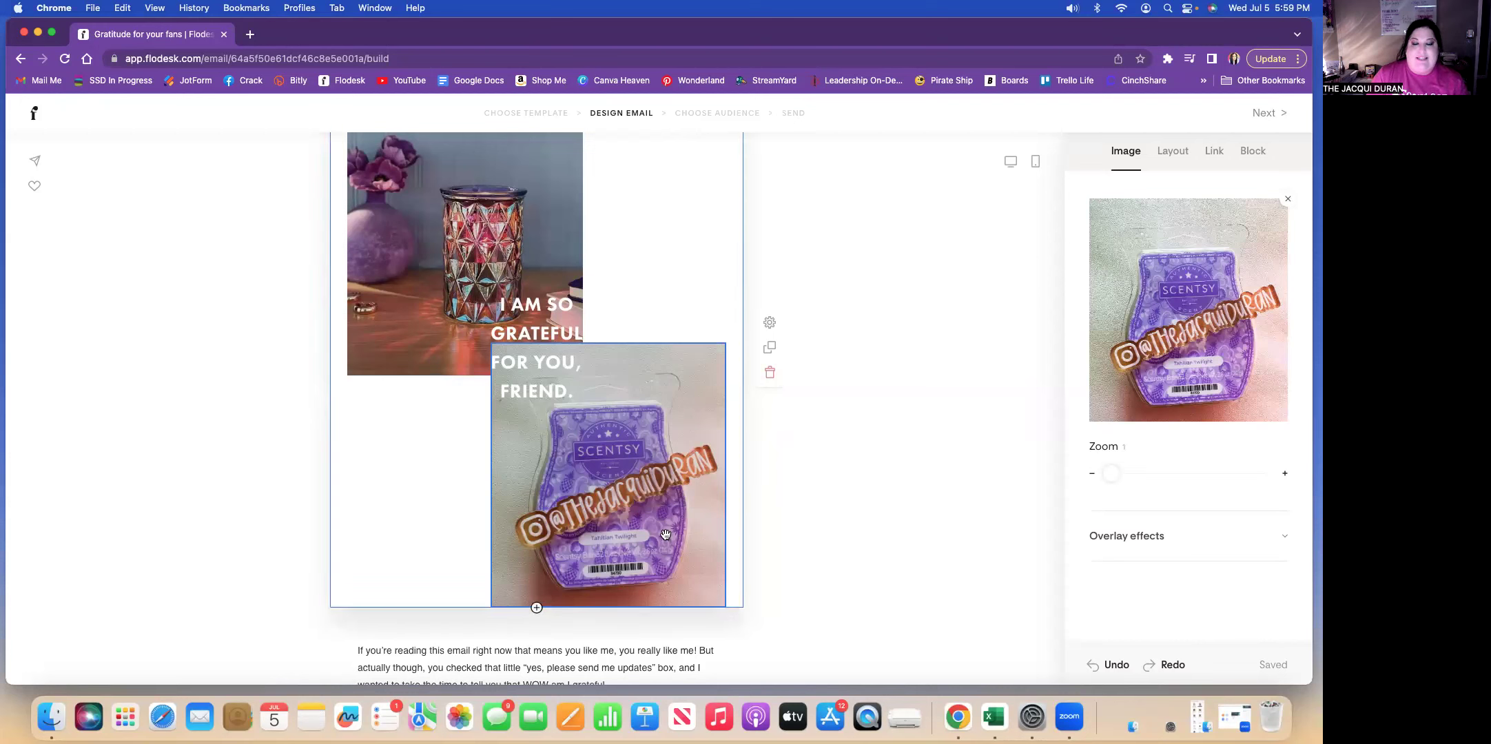
{"action": "left_click", "coordinate": [917, 542]}
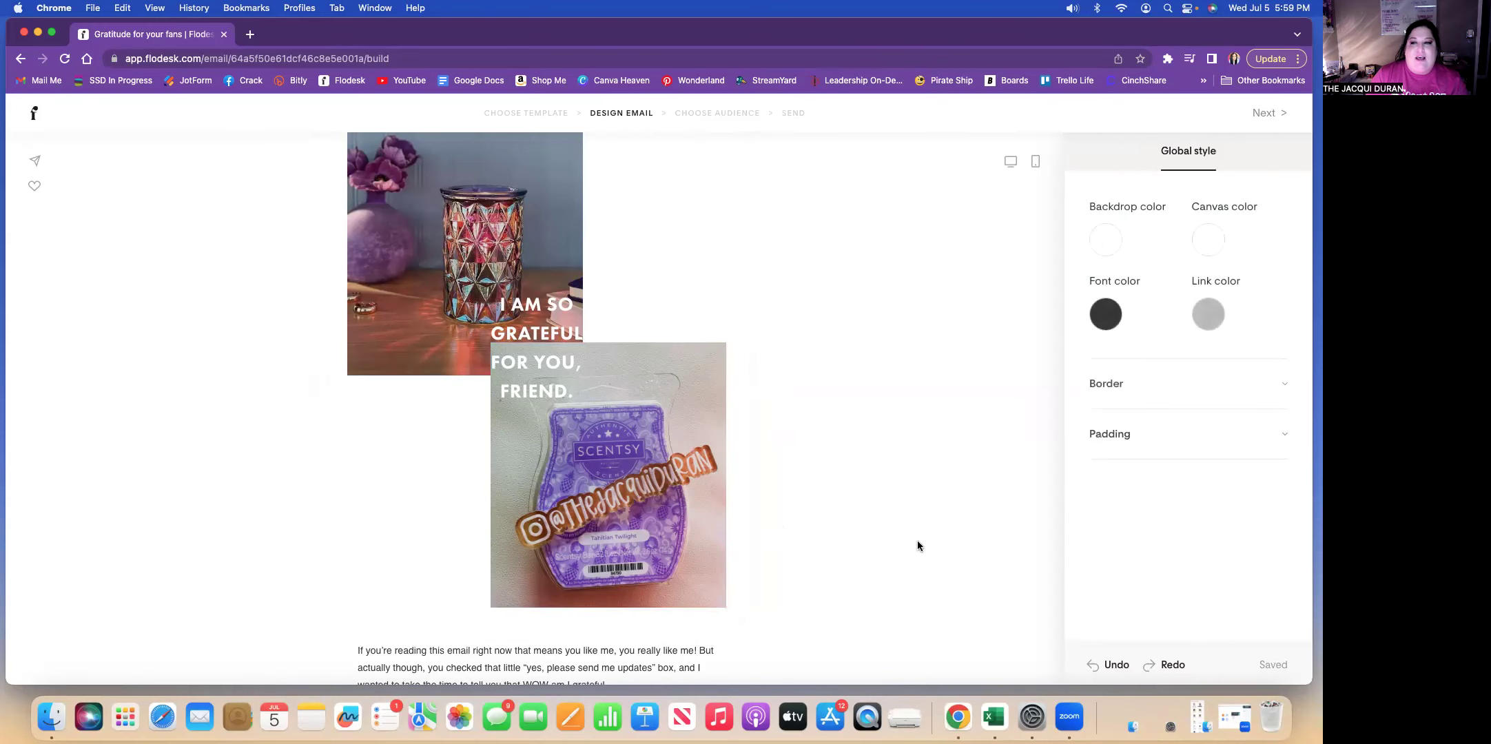
- Replace the paragraph below the photos with "I am so thankful that you choose me as your Scentsy Consultant. That's it .. no big news"
{"action": "scroll", "coordinate": [917, 542], "scroll_direction": "down", "scroll_amount": 5}
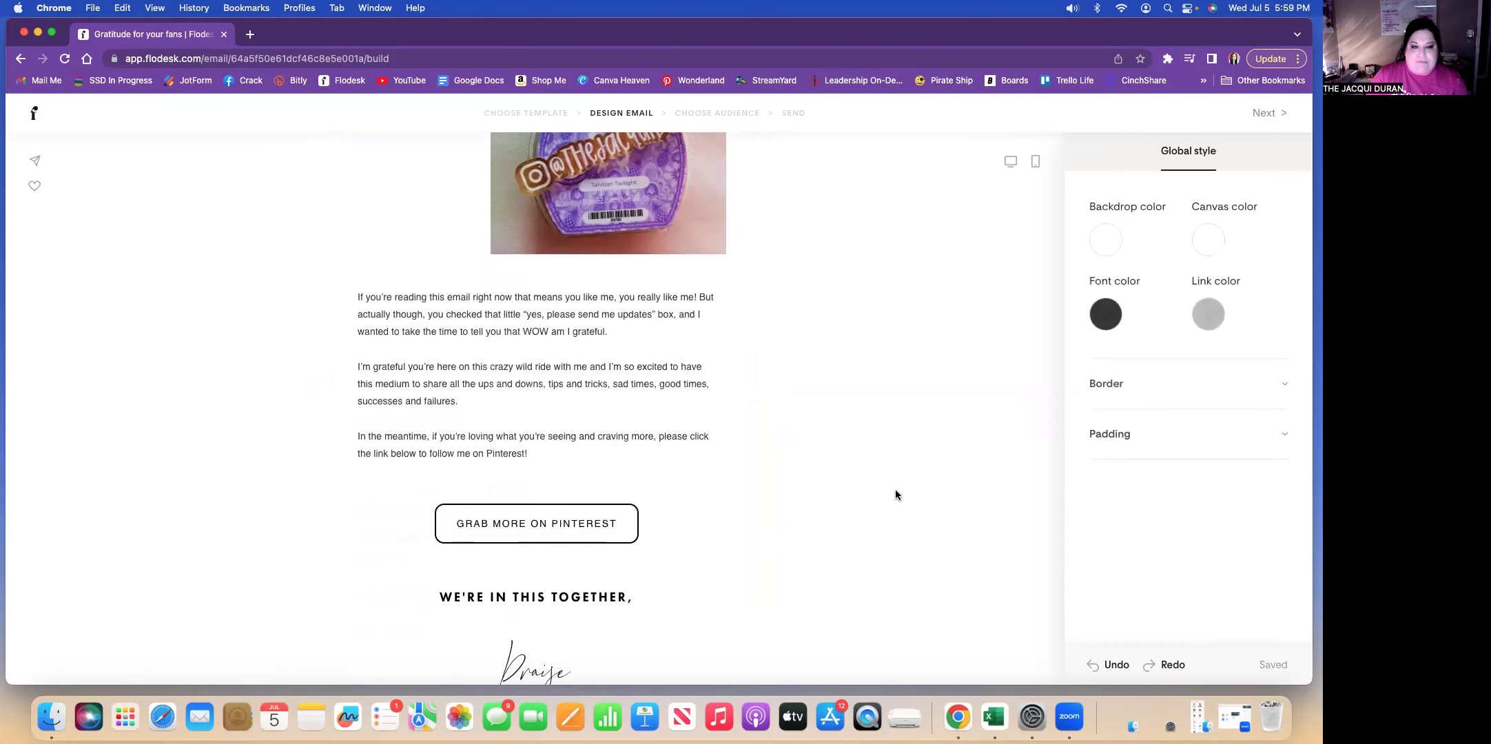
{"action": "left_click", "coordinate": [490, 426]}
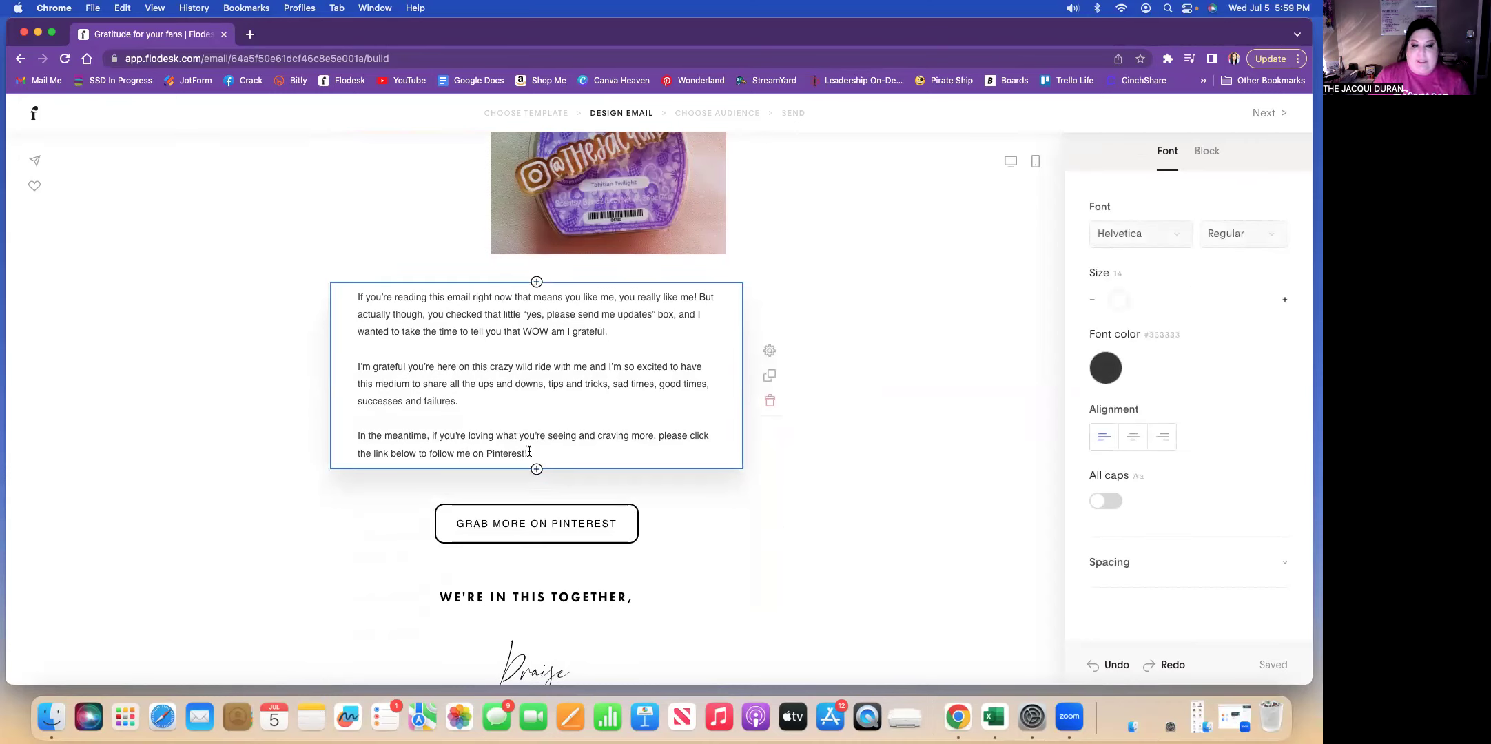
{"action": "left_click_drag", "start_coordinate": [529, 452], "coordinate": [355, 291]}
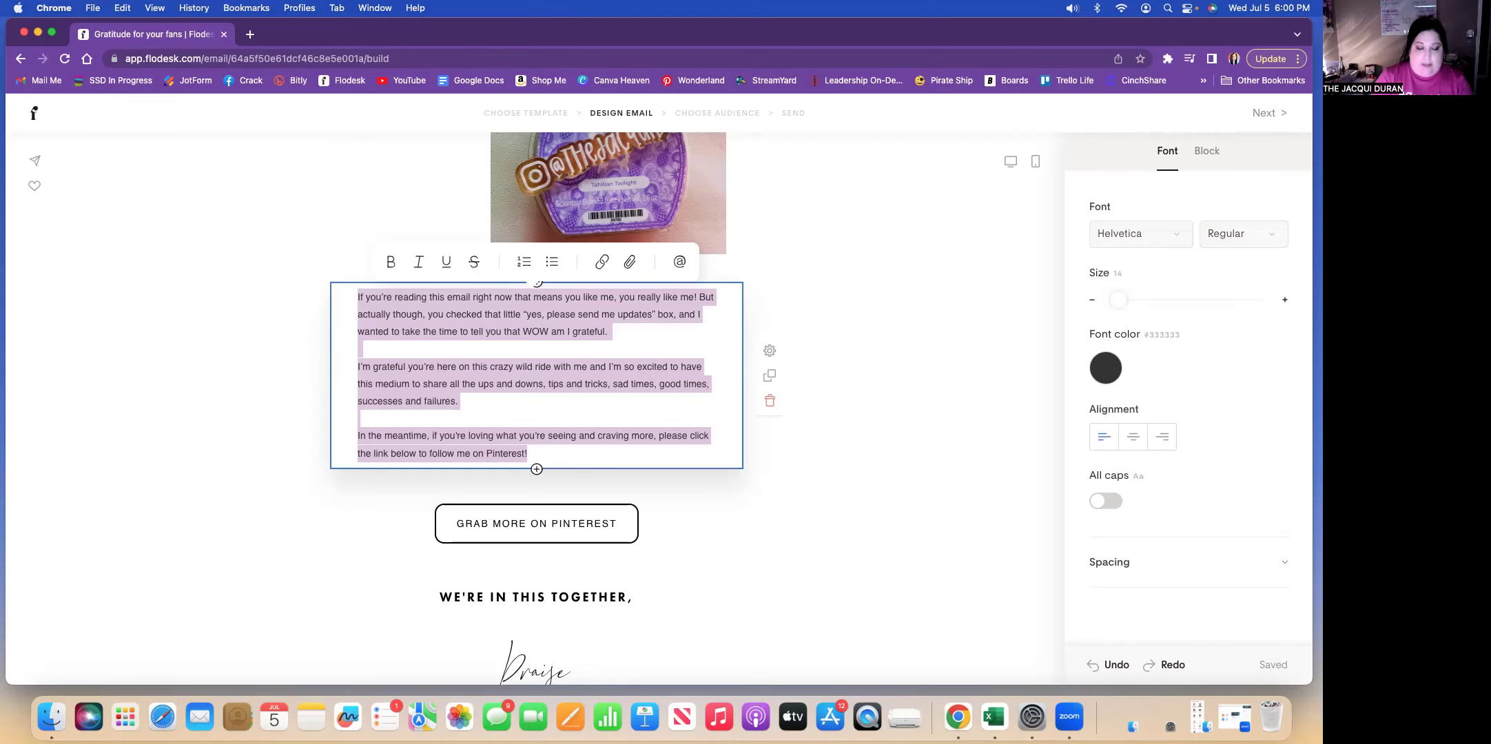
{"action": "type", "text": "I am so thankful that you choose me as your Scentsy Consultant. That's it"}
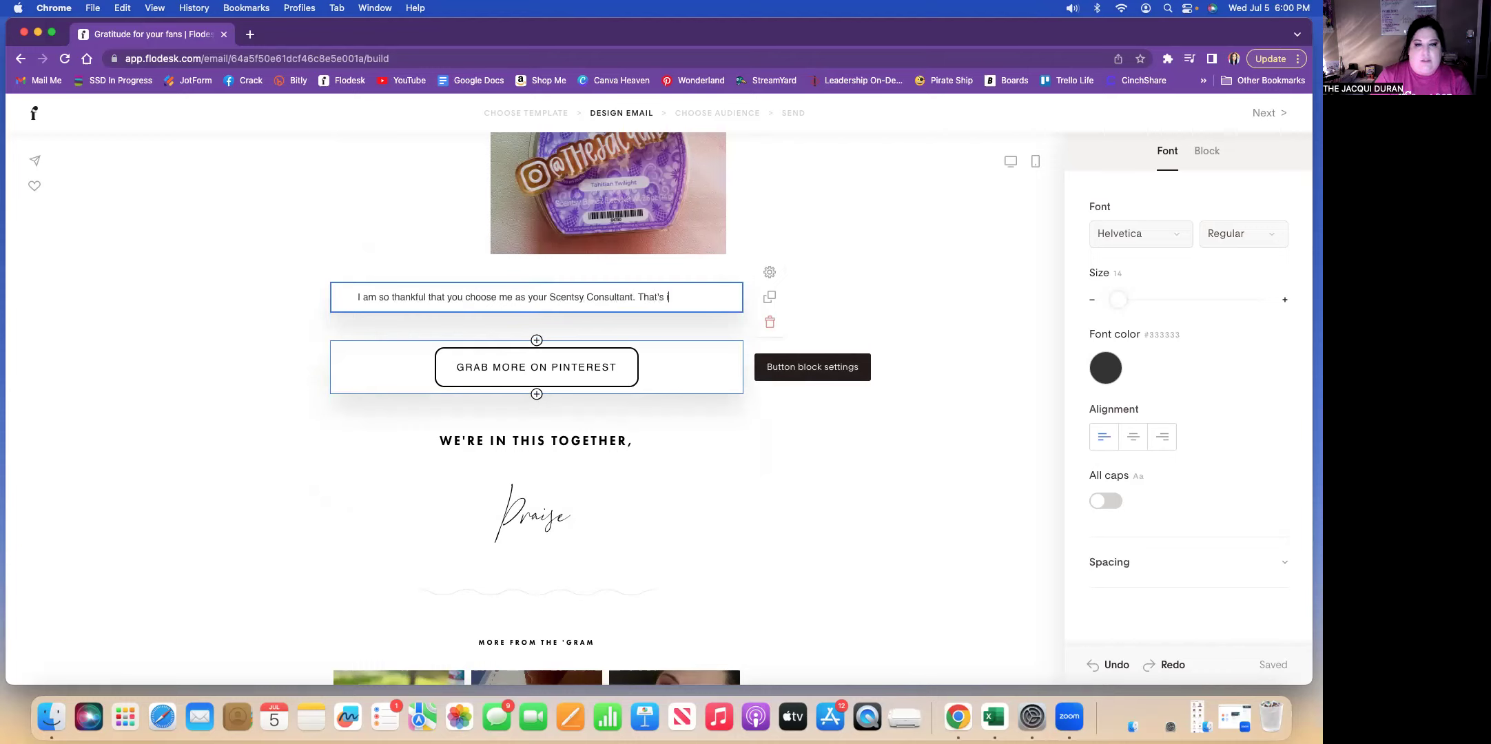
{"action": "type", "text": " .. no big "}
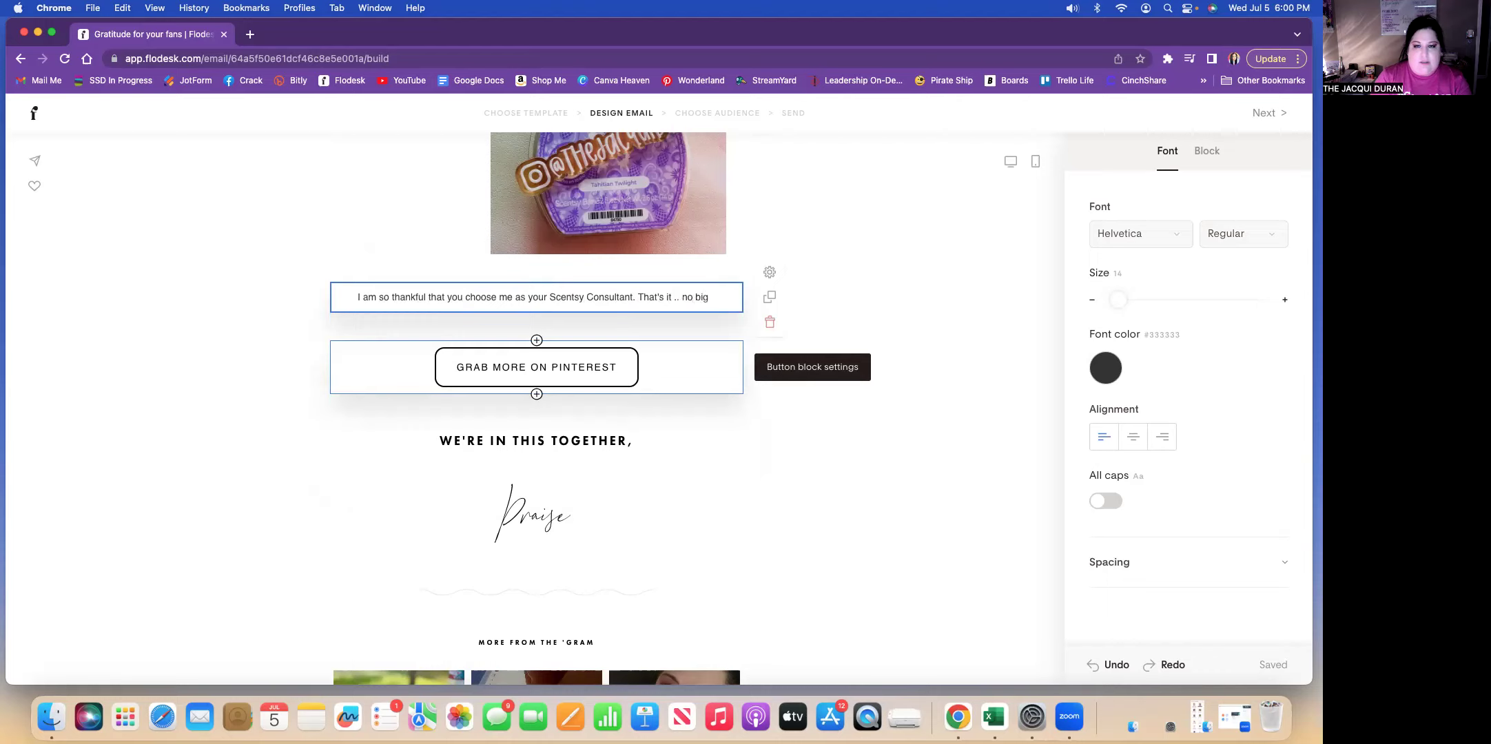
{"action": "type", "text": "news"}
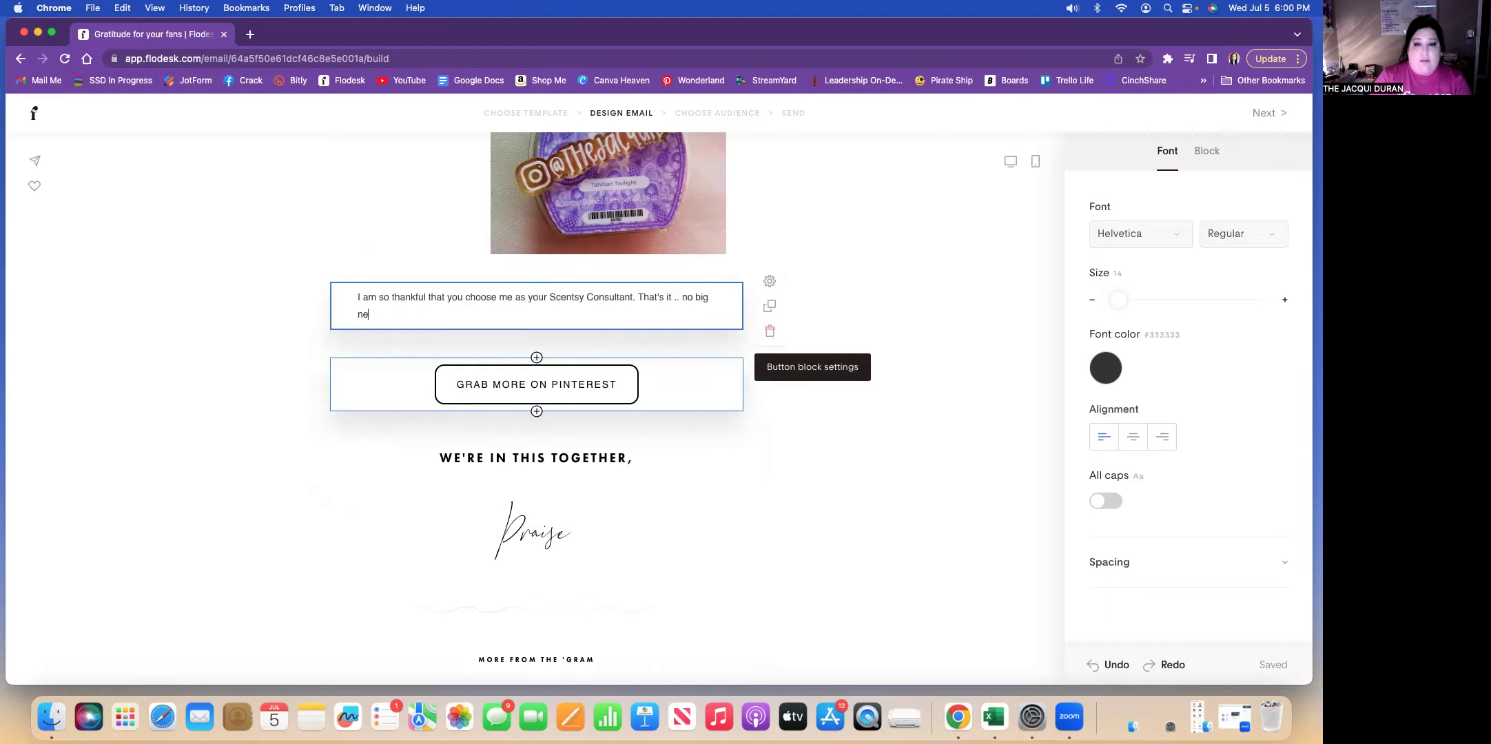
- Add ", other than, thanks for being a customer and I hope that you continue to choose me whenever you think of fragrance." and centre the paragraph
{"action": "type", "text": ", other"}
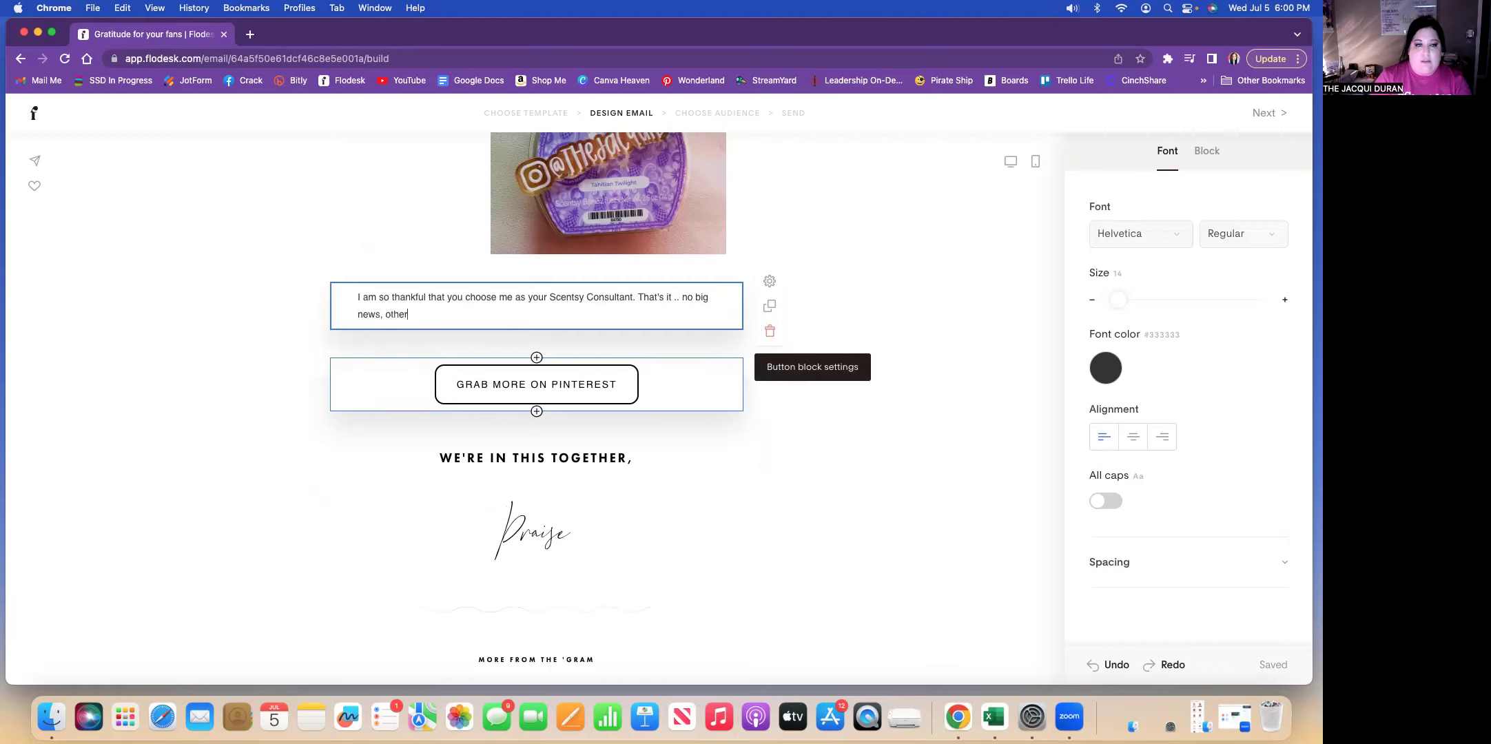
{"action": "type", "text": " than, thanks for being a cus"}
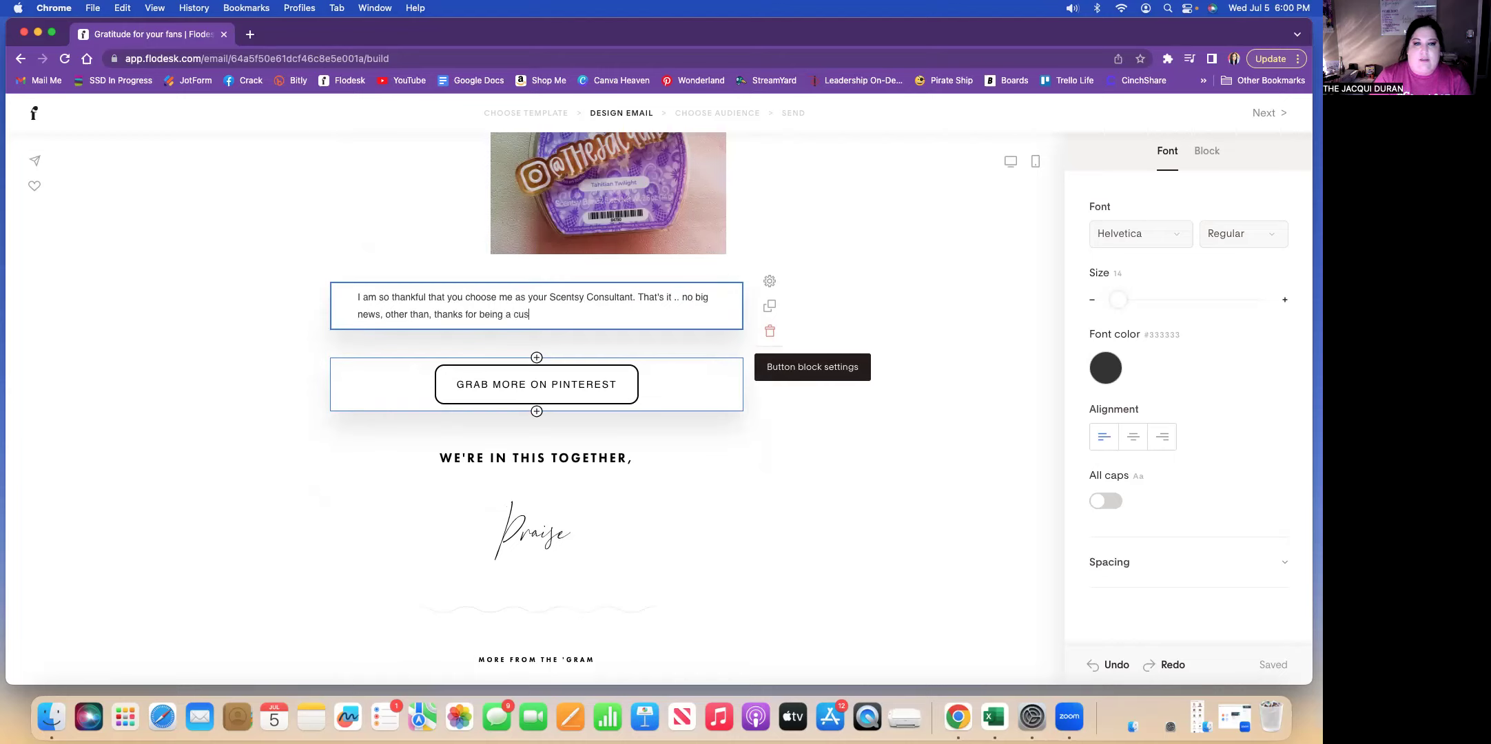
{"action": "type", "text": "tomer and I h"}
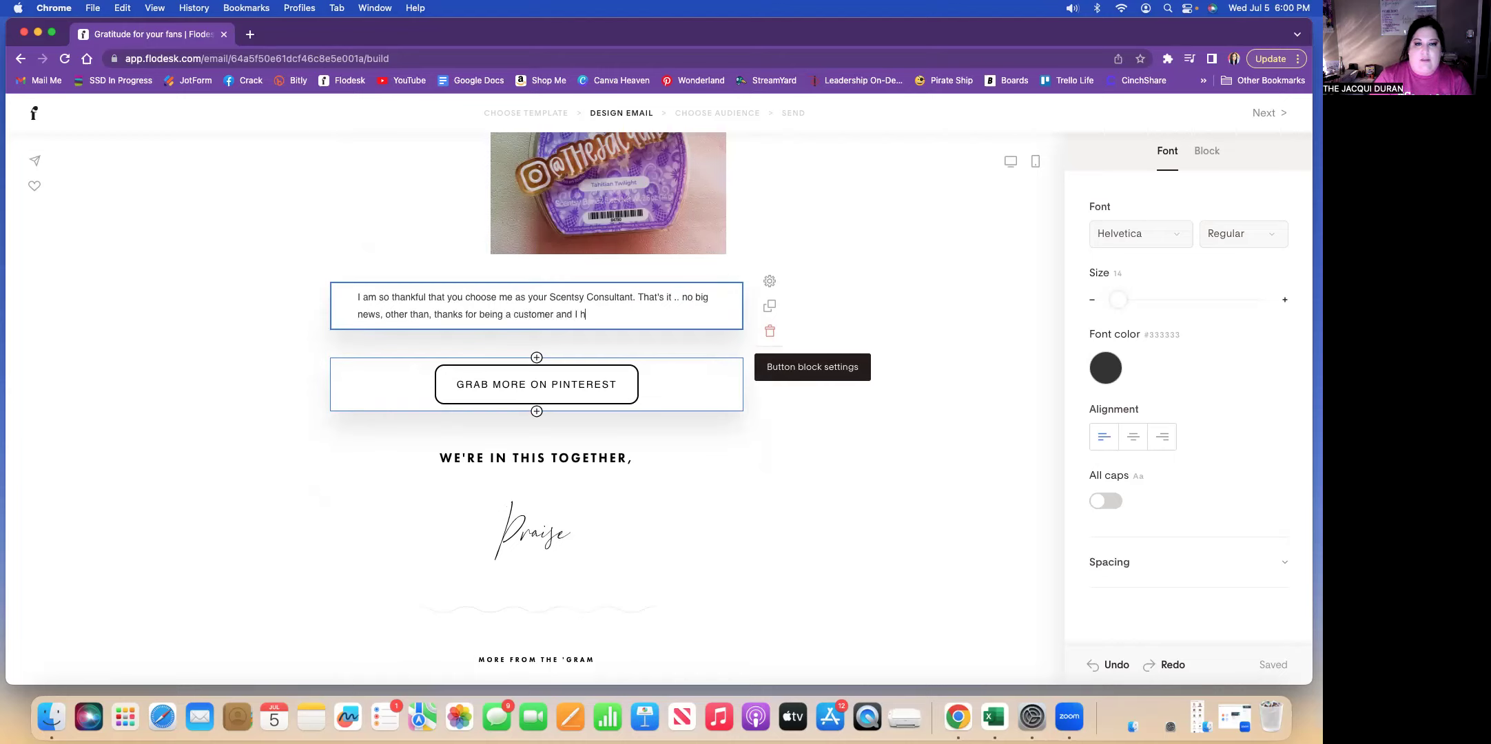
{"action": "type", "text": "ope that you continue to ch"}
{"action": "type", "text": "oose me whne"}
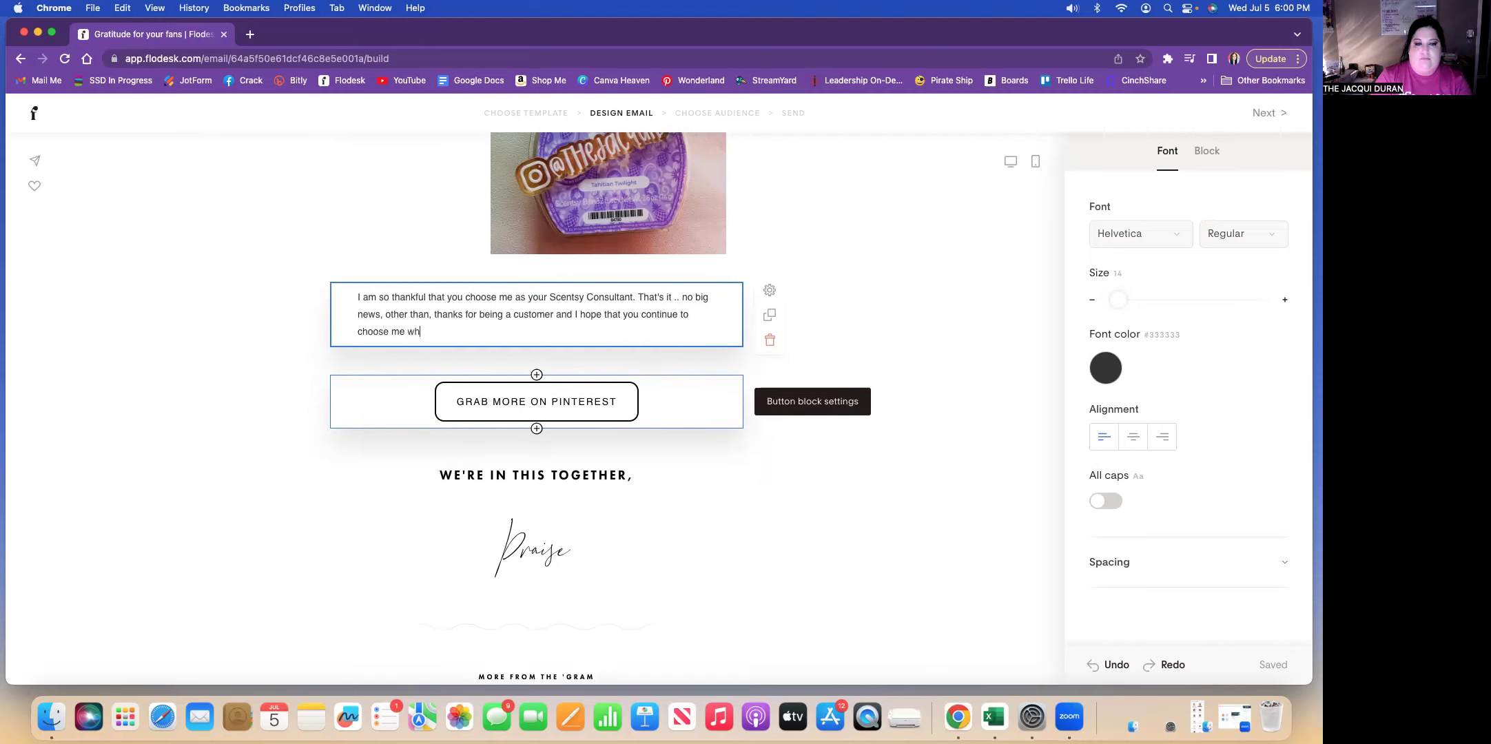
{"action": "key", "text": "BackSpace"}
{"action": "key", "text": "BackSpace"}
{"action": "type", "text": "enever you think of fragrance."}
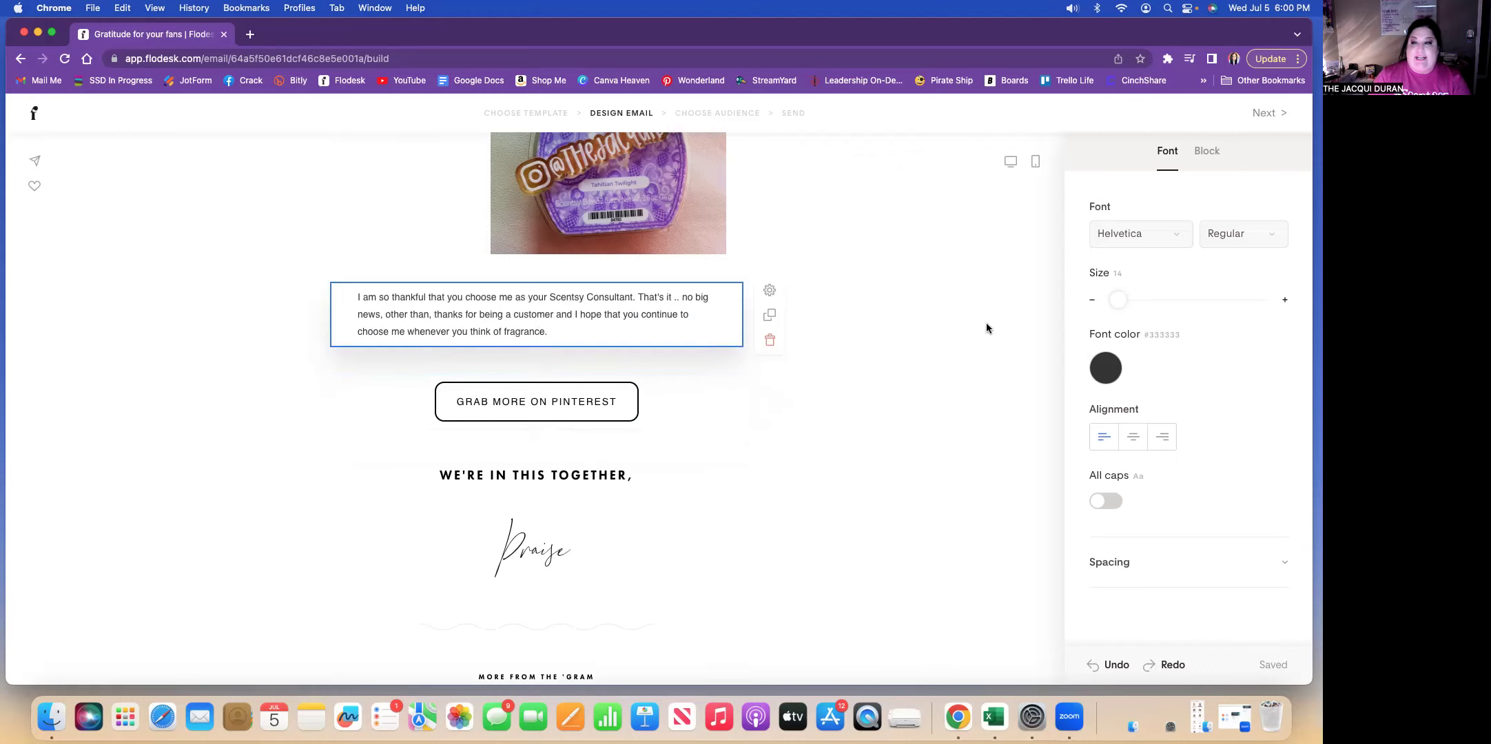
{"action": "left_click", "coordinate": [1134, 439]}
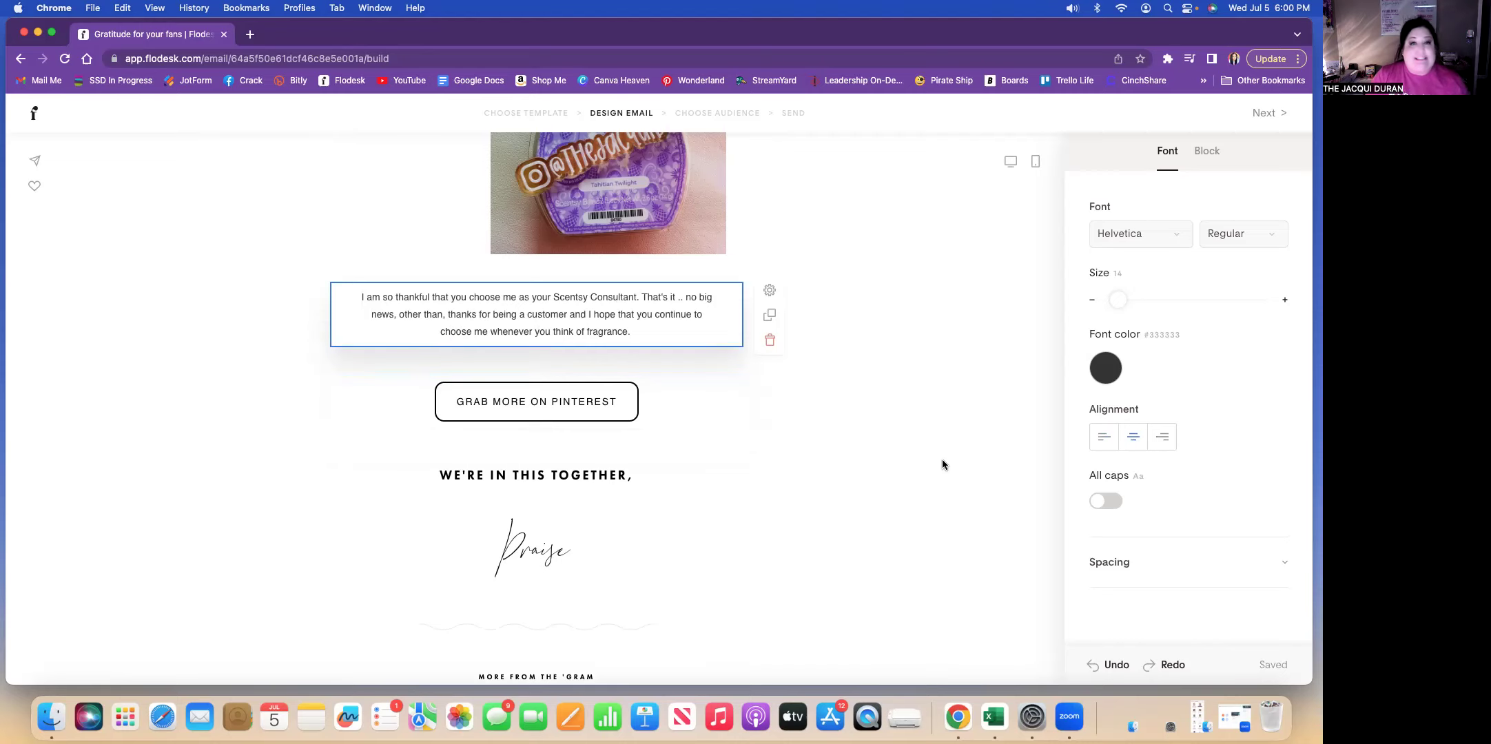
{"action": "left_click", "coordinate": [923, 460]}
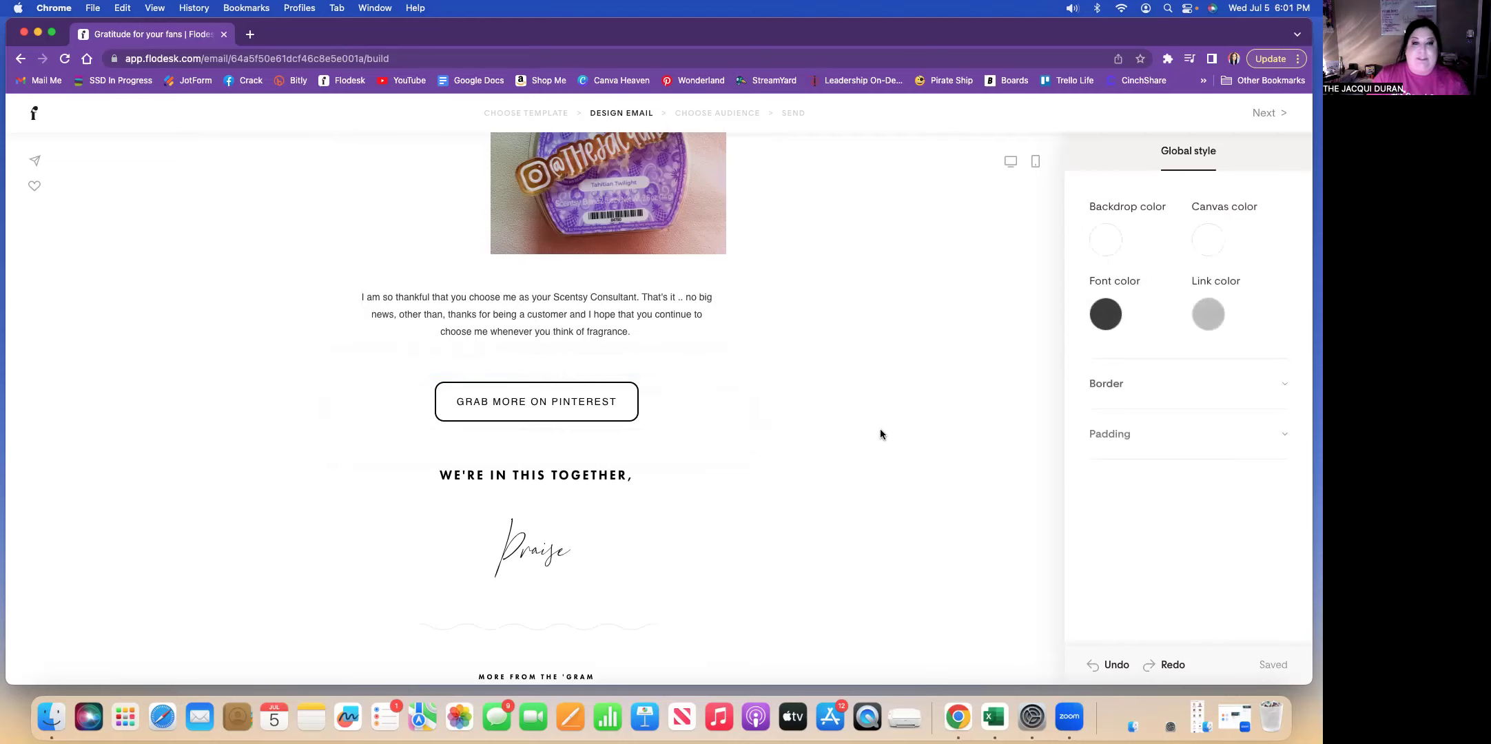
{"action": "left_click", "coordinate": [610, 402]}
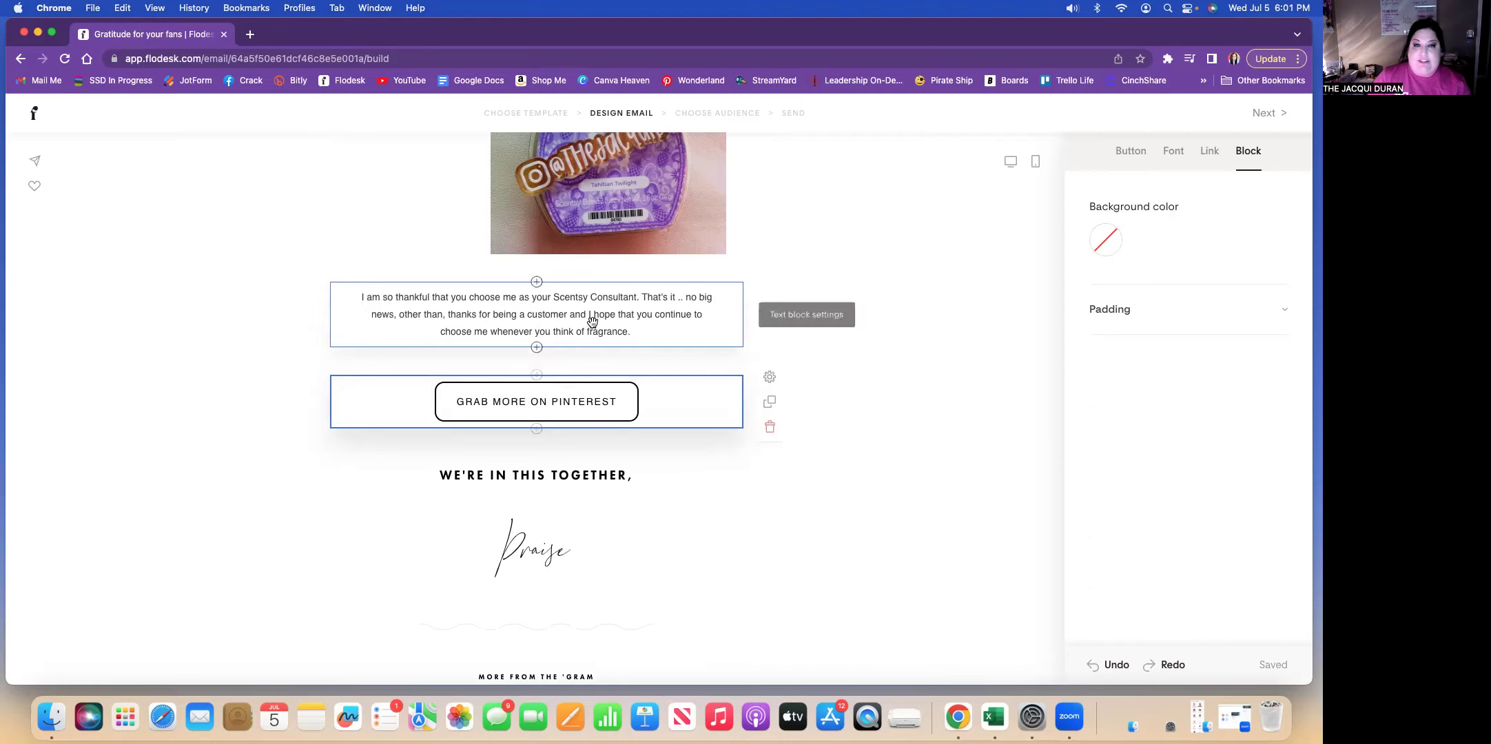
{"action": "left_click", "coordinate": [537, 376]}
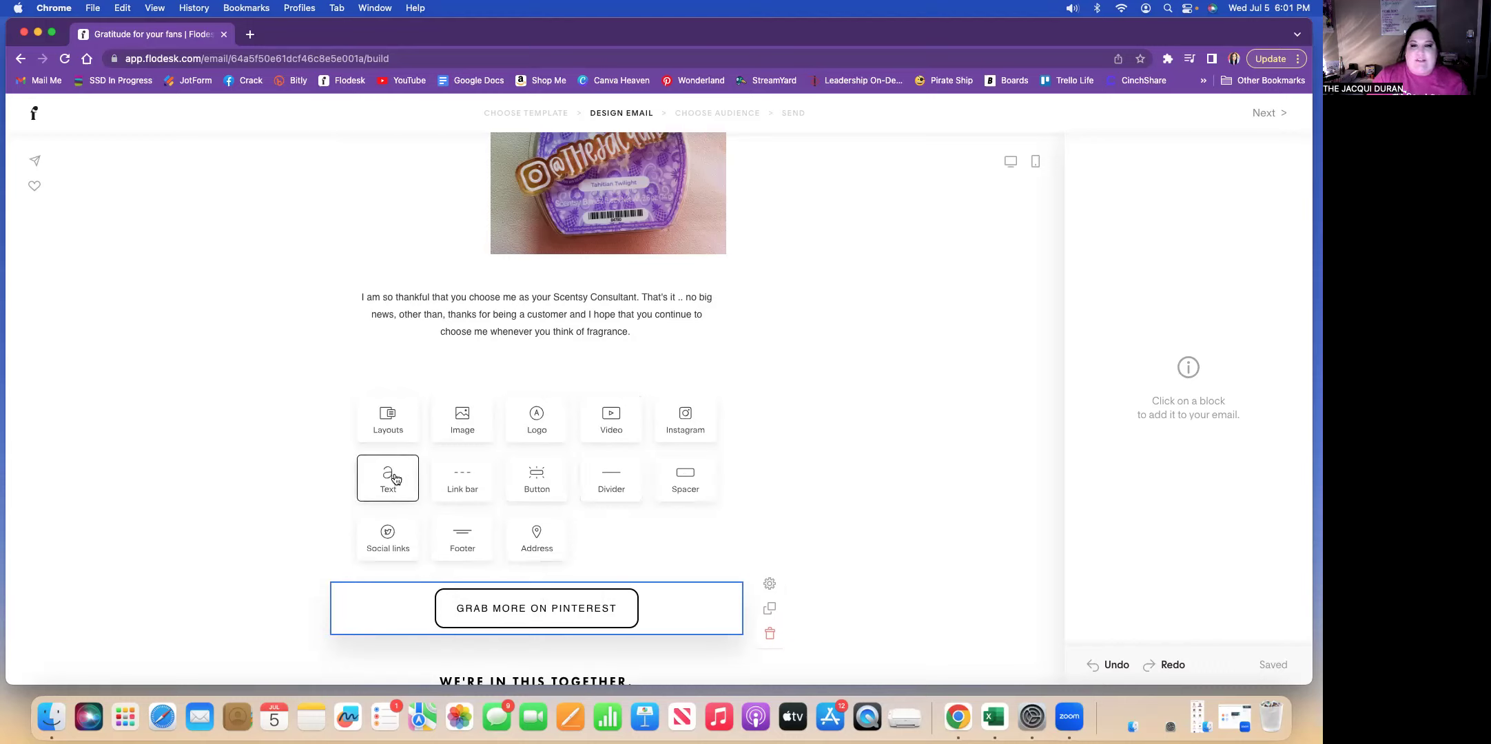
{"action": "left_click", "coordinate": [894, 482]}
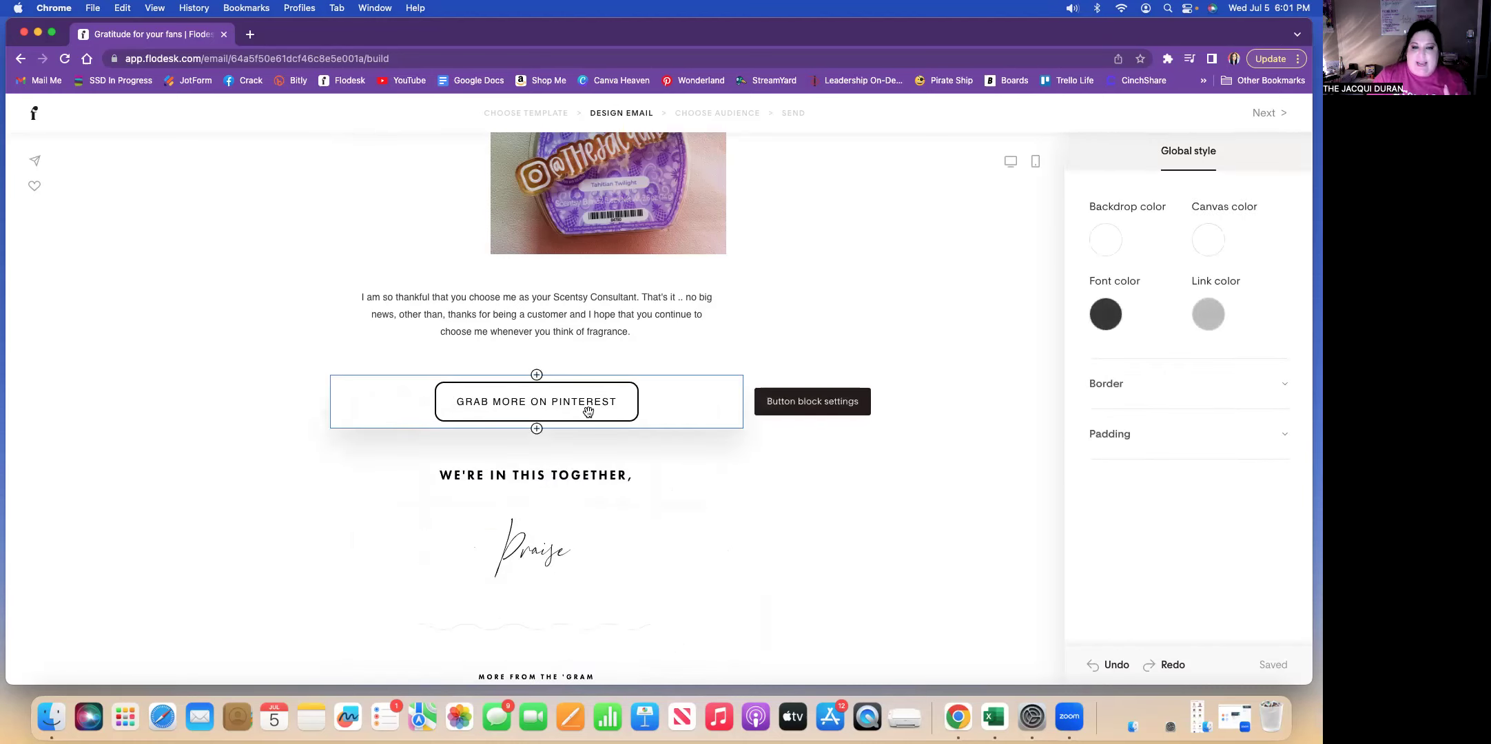
- Set the text color of the "Grab more on Pinterest" button to pink #FF4376
{"action": "left_click", "coordinate": [586, 410]}
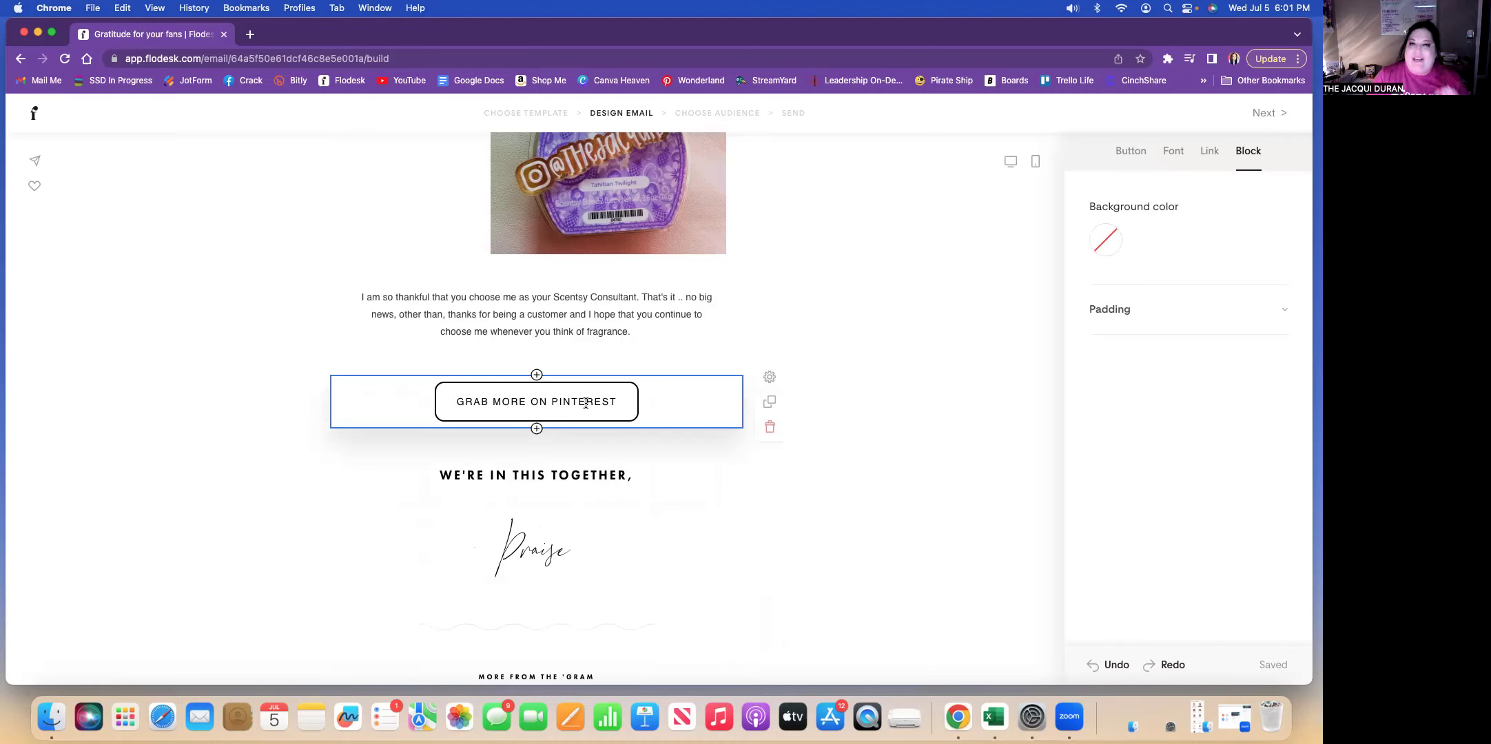
{"action": "left_click", "coordinate": [1175, 153]}
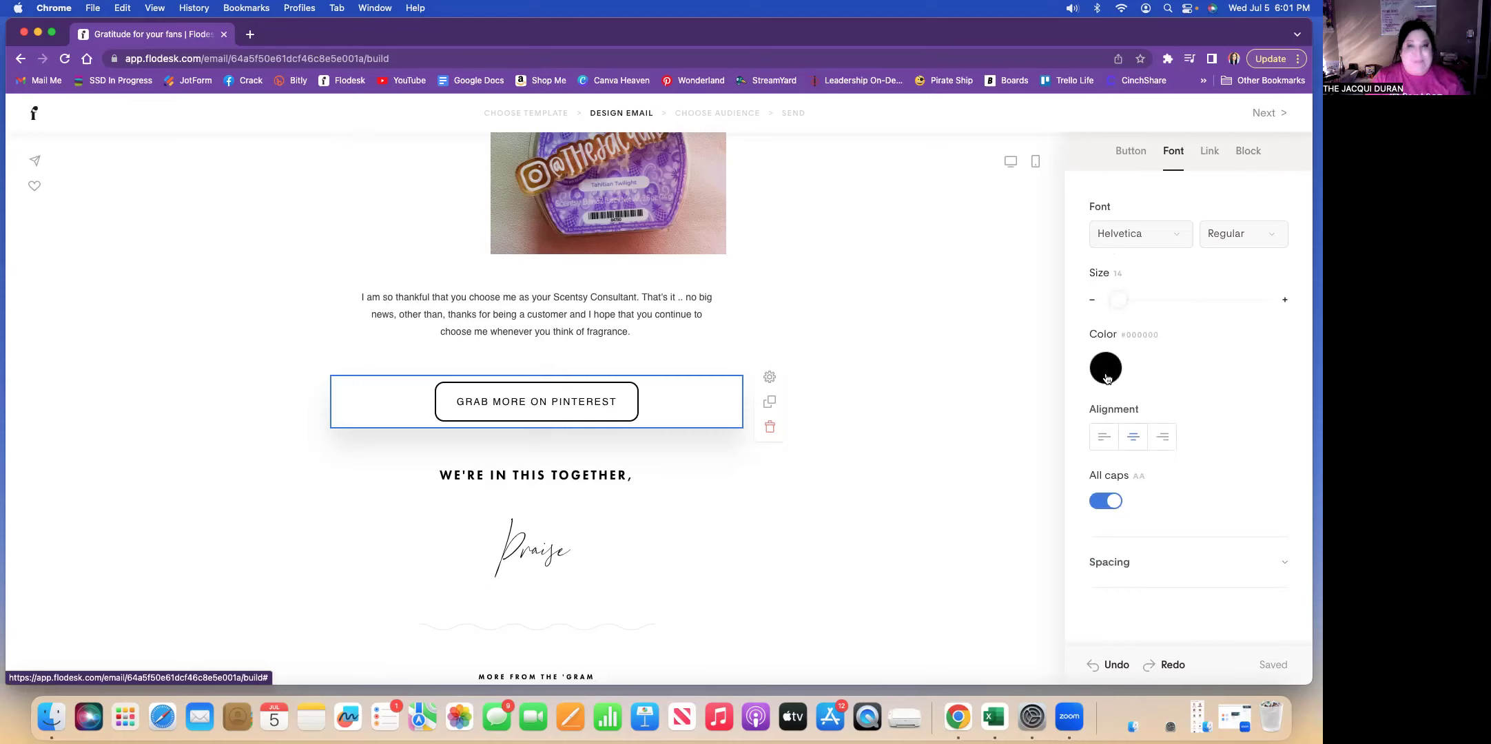
{"action": "left_click", "coordinate": [1107, 377]}
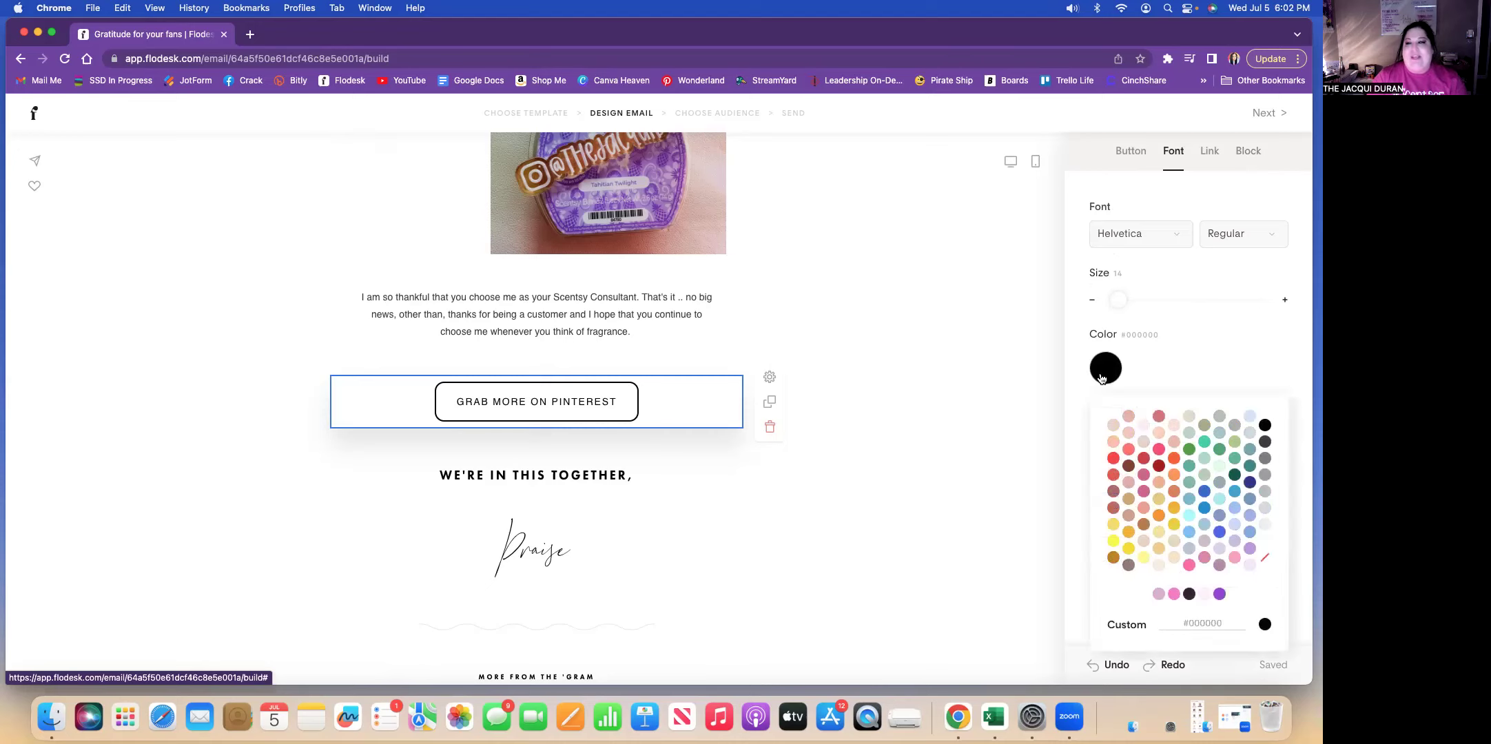
{"action": "left_click", "coordinate": [1159, 450]}
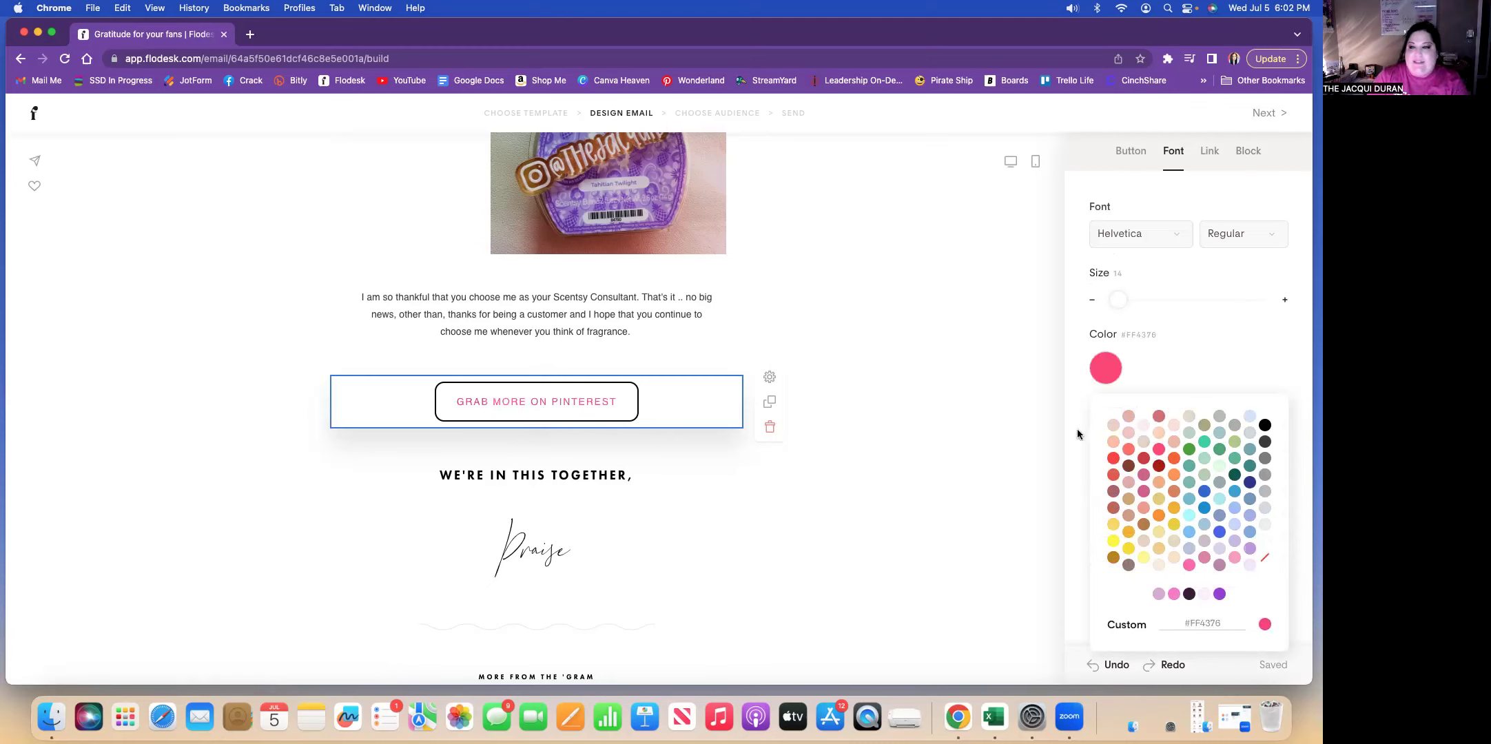
{"action": "left_click", "coordinate": [1253, 167]}
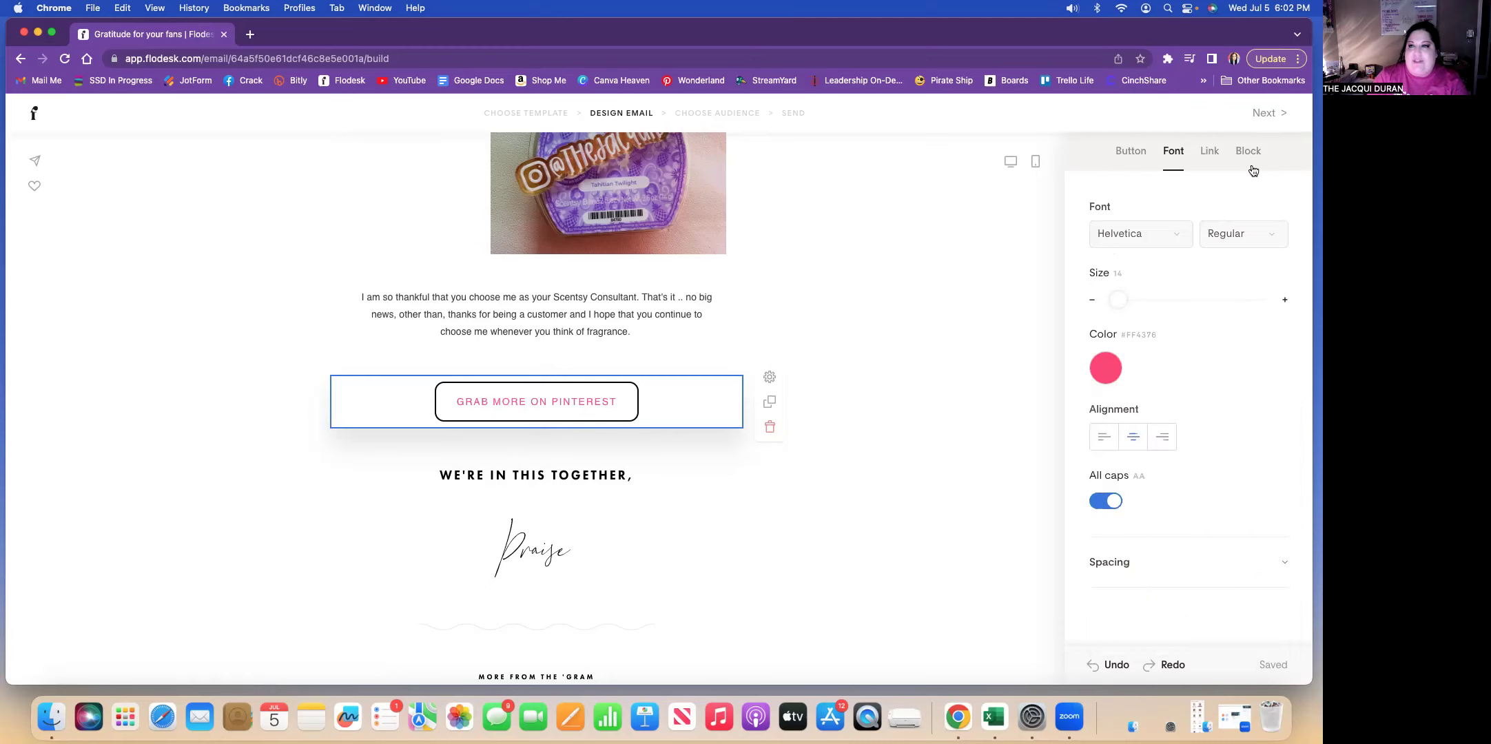
- Link the "Grab more on Pinterest" button to the web address of the sender's Instagram profile
{"action": "left_click", "coordinate": [1212, 153]}
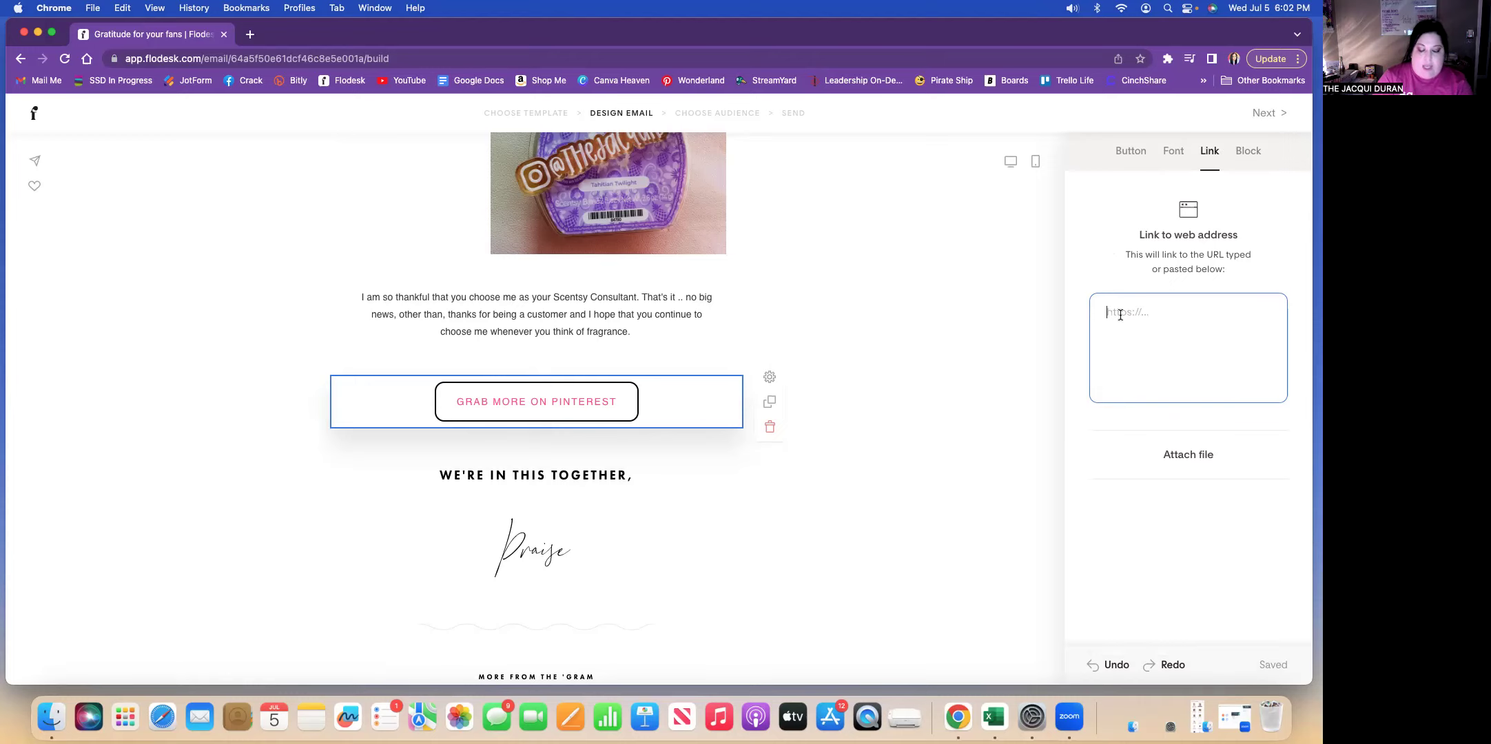
{"action": "type", "text": "http://www"}
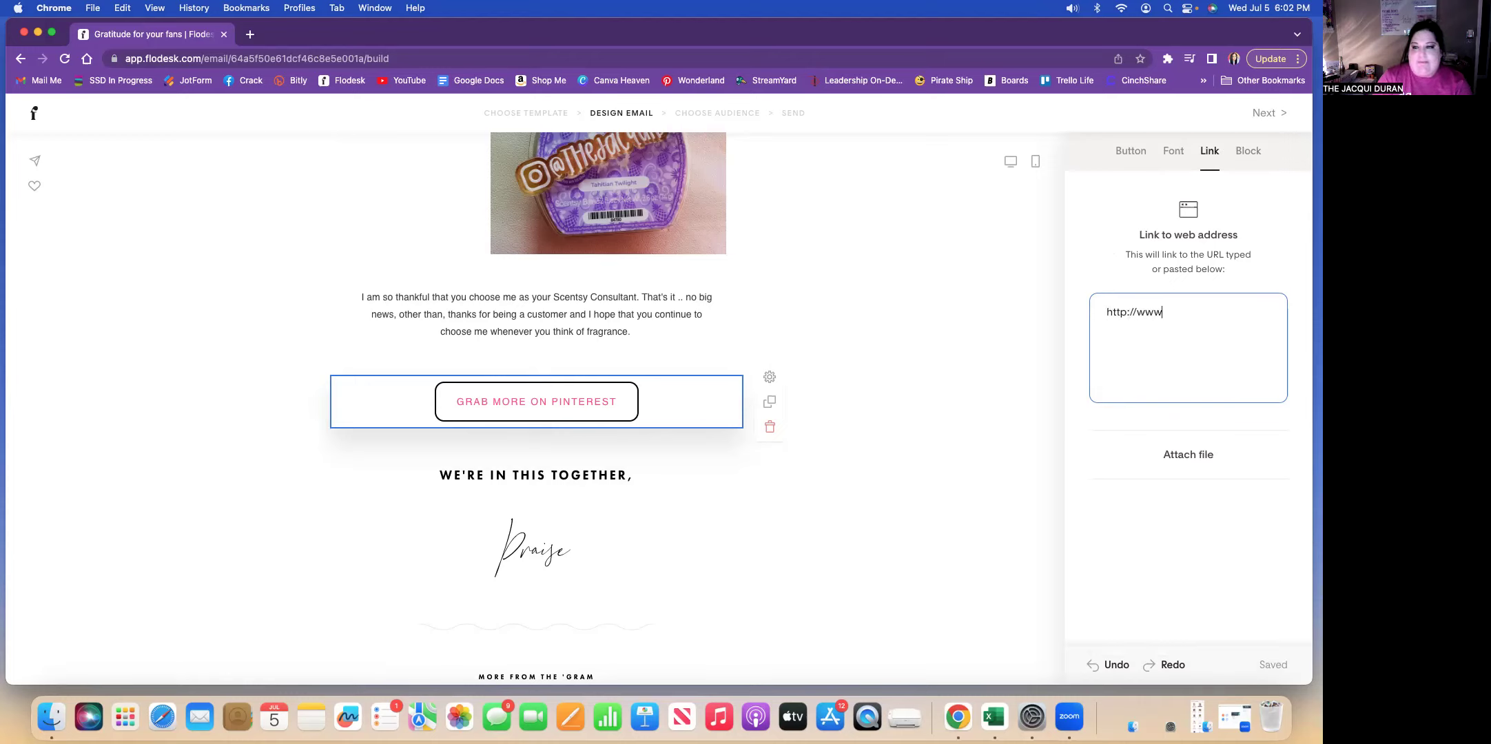
{"action": "type", "text": ".instagra"}
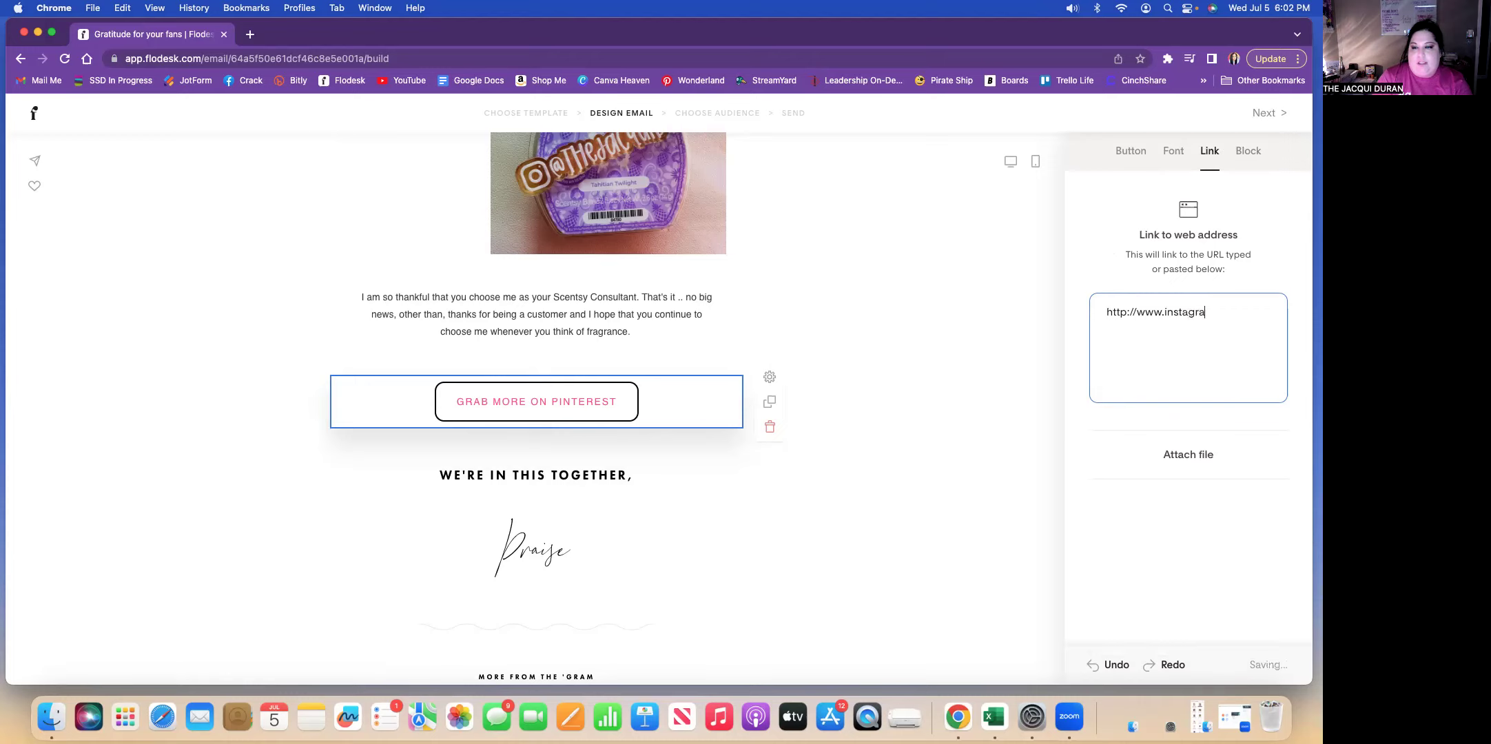
{"action": "type", "text": "m.com/the"}
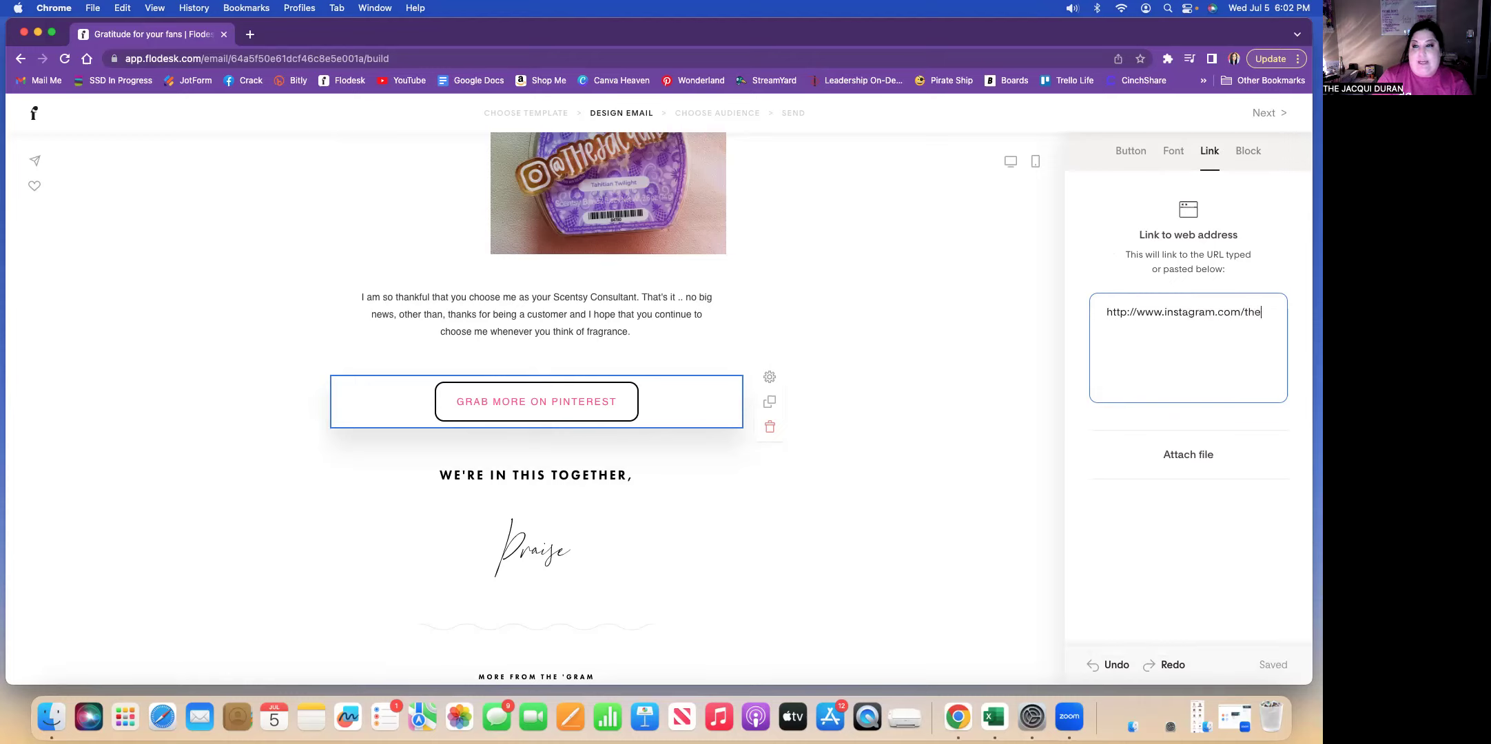
{"action": "type", "text": "jacqui"}
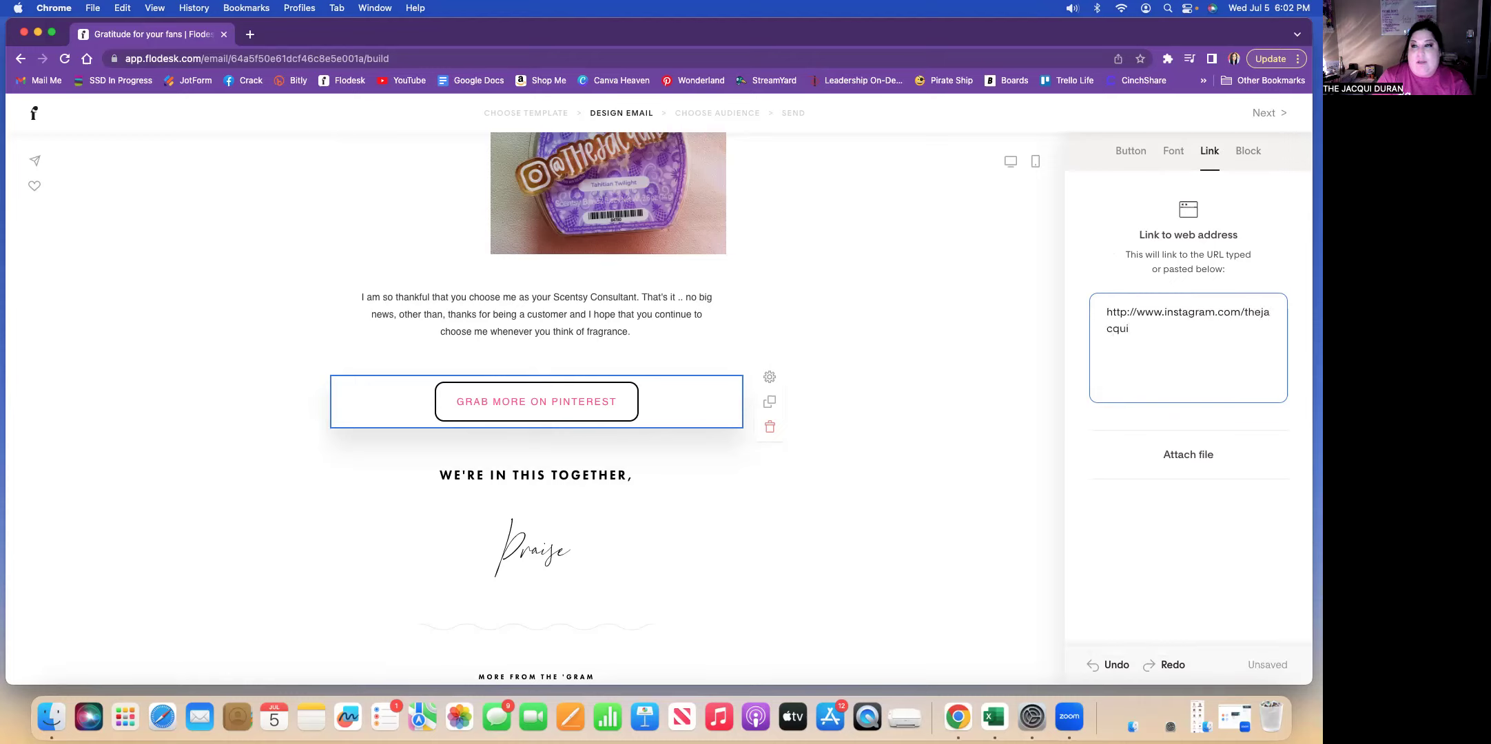
{"action": "type", "text": "duran"}
{"action": "left_click", "coordinate": [1101, 247]}
- Try filled and outlined shapes for the button and settle on the filled, fully rounded pill style
{"action": "left_click", "coordinate": [1131, 151]}
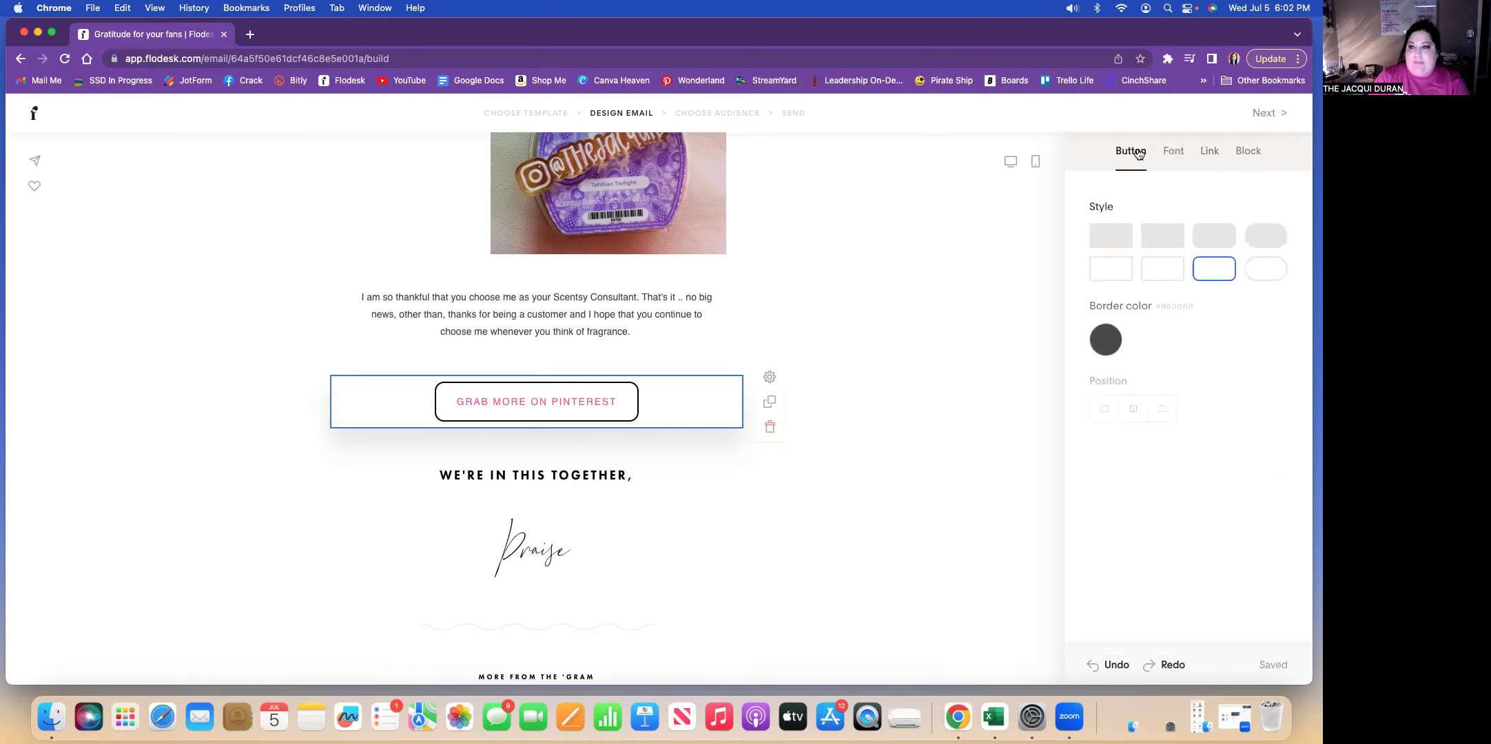
{"action": "left_click", "coordinate": [1224, 245]}
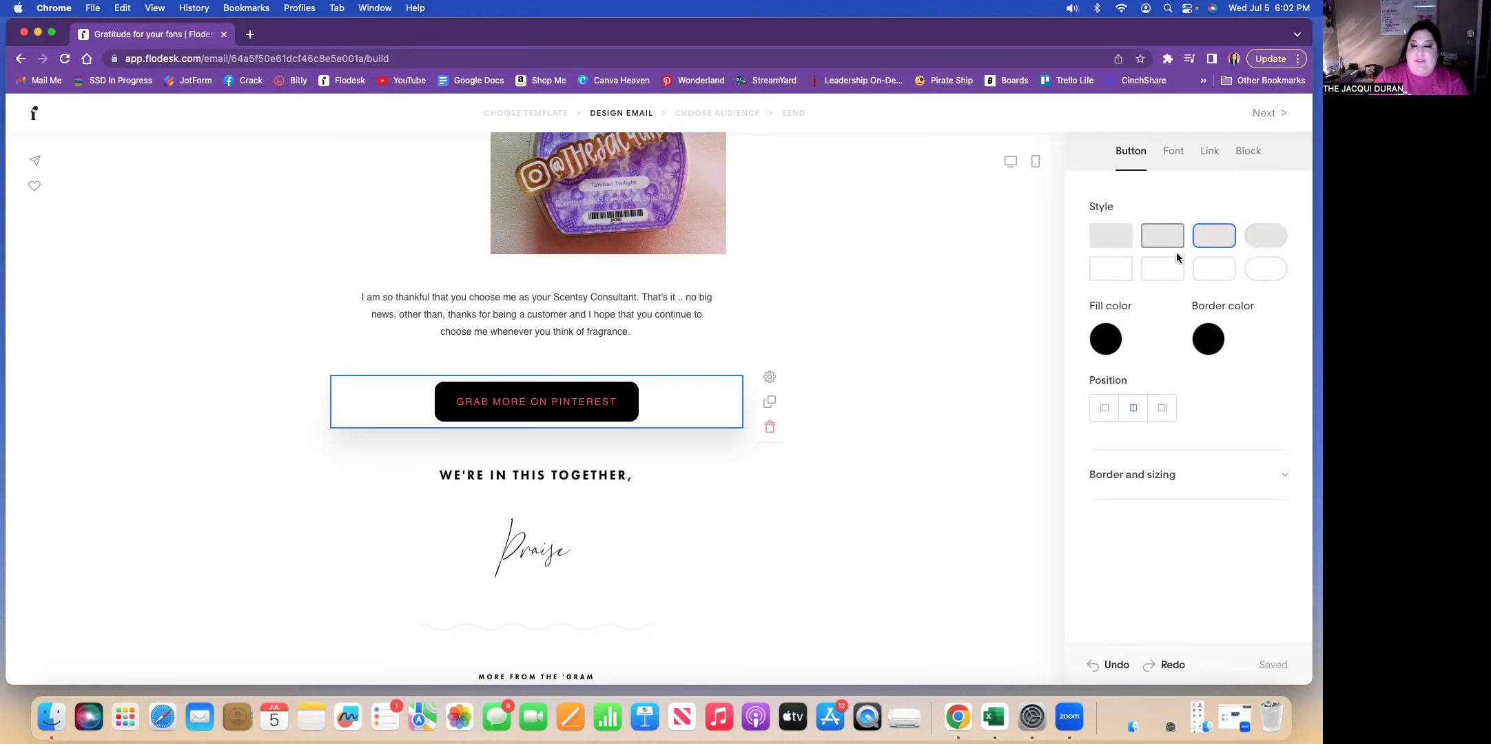
{"action": "left_click", "coordinate": [1149, 273]}
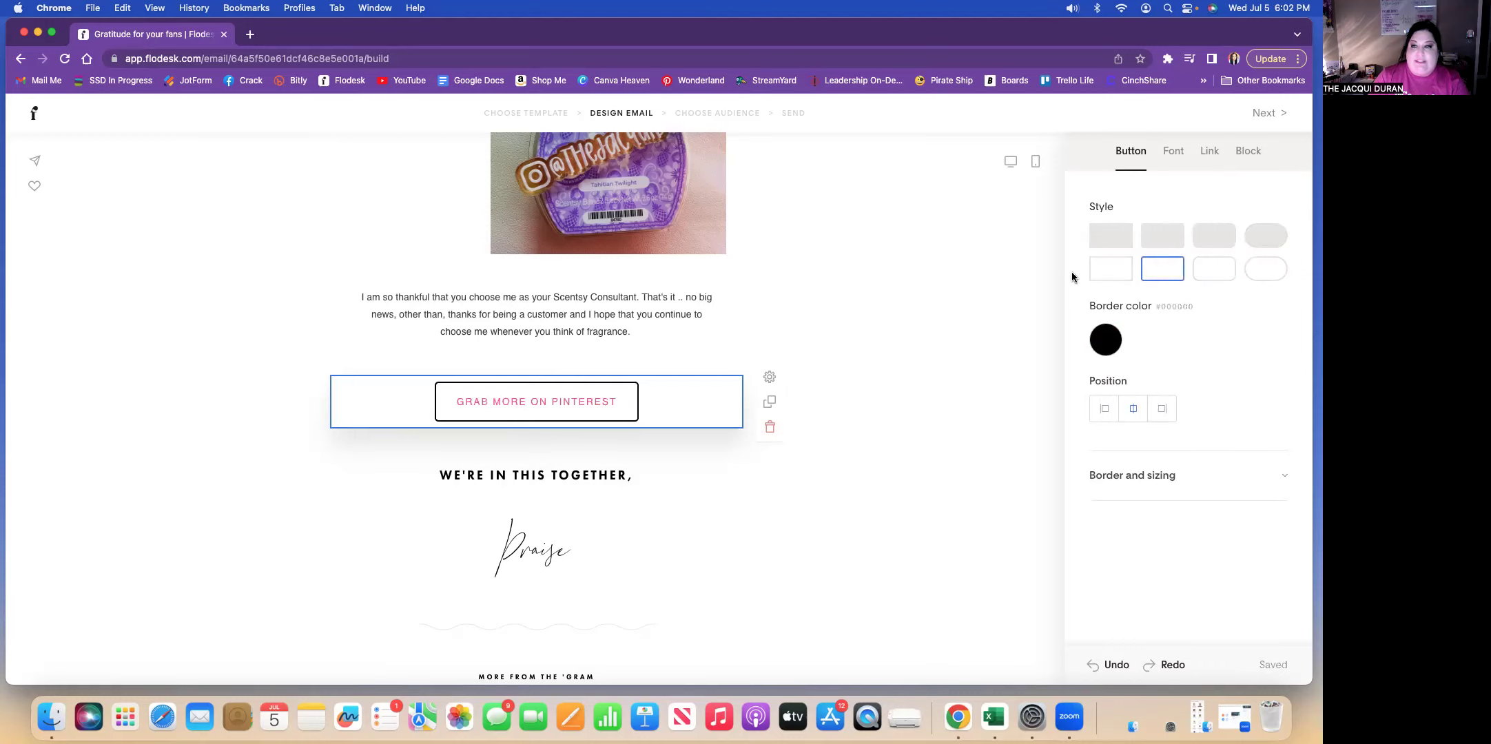
{"action": "left_click", "coordinate": [1124, 274]}
{"action": "left_click", "coordinate": [1272, 275]}
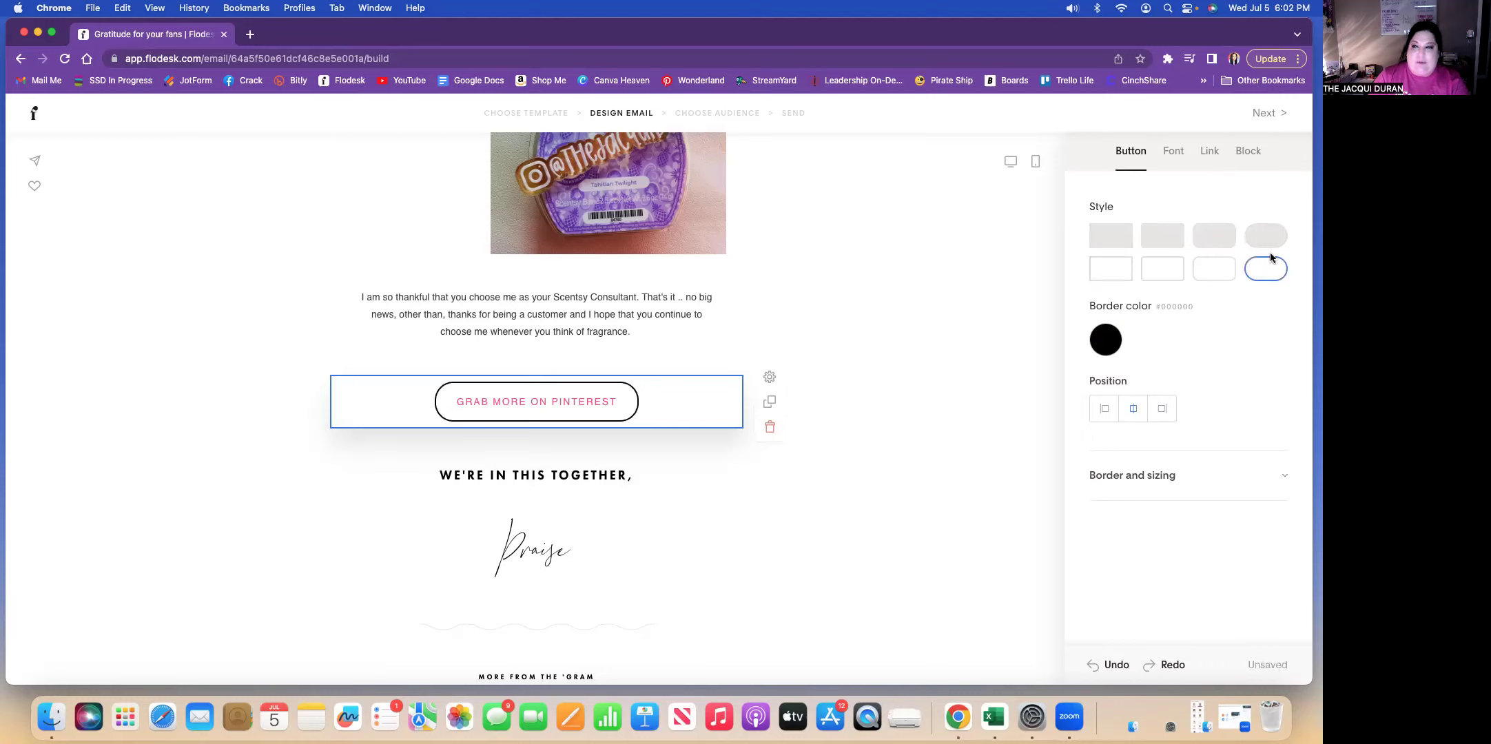
{"action": "left_click", "coordinate": [1272, 238]}
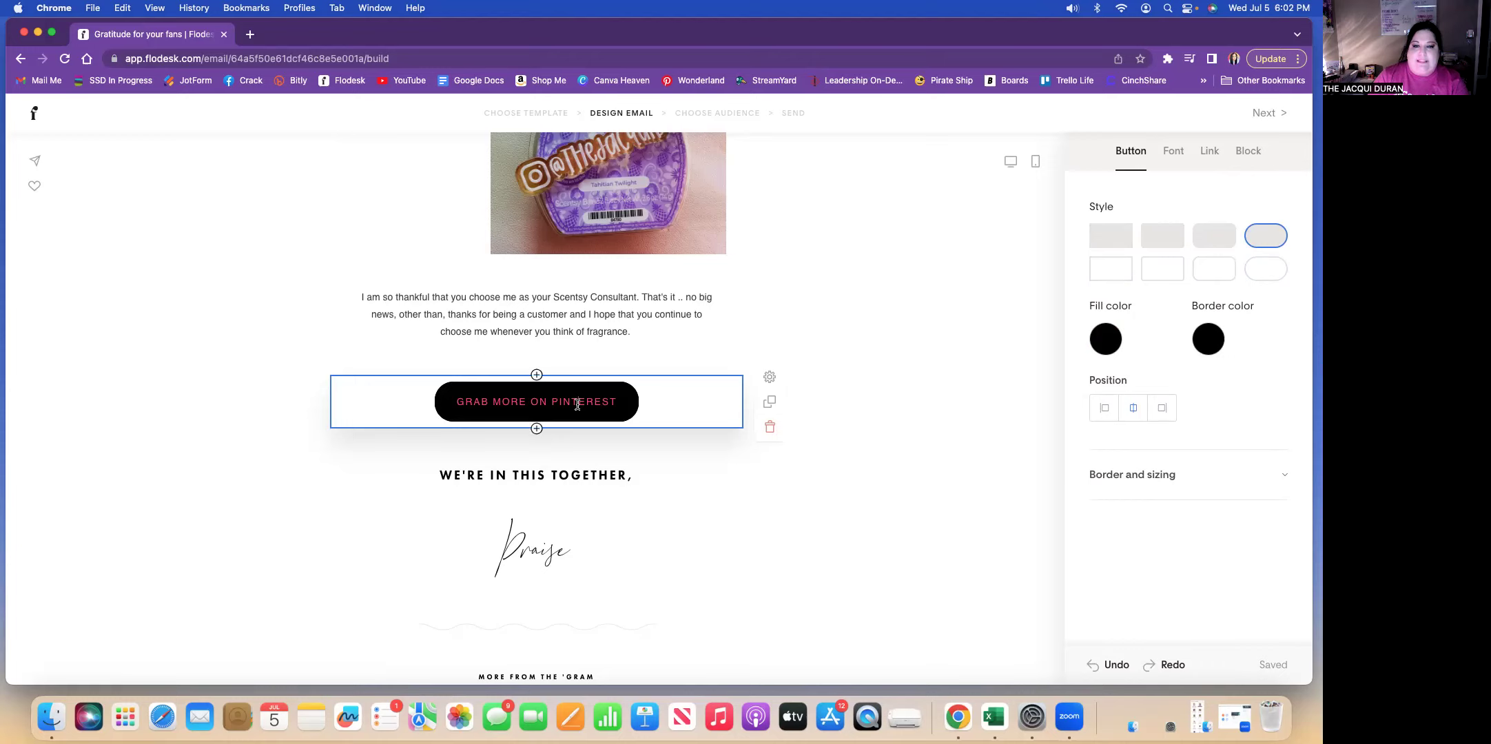
- Replace "Pinterest" with "INSTAGRAM" in the button label so it reads "GRAB MORE ON INSTAGRAM"
{"action": "left_click_drag", "start_coordinate": [601, 402], "coordinate": [557, 402]}
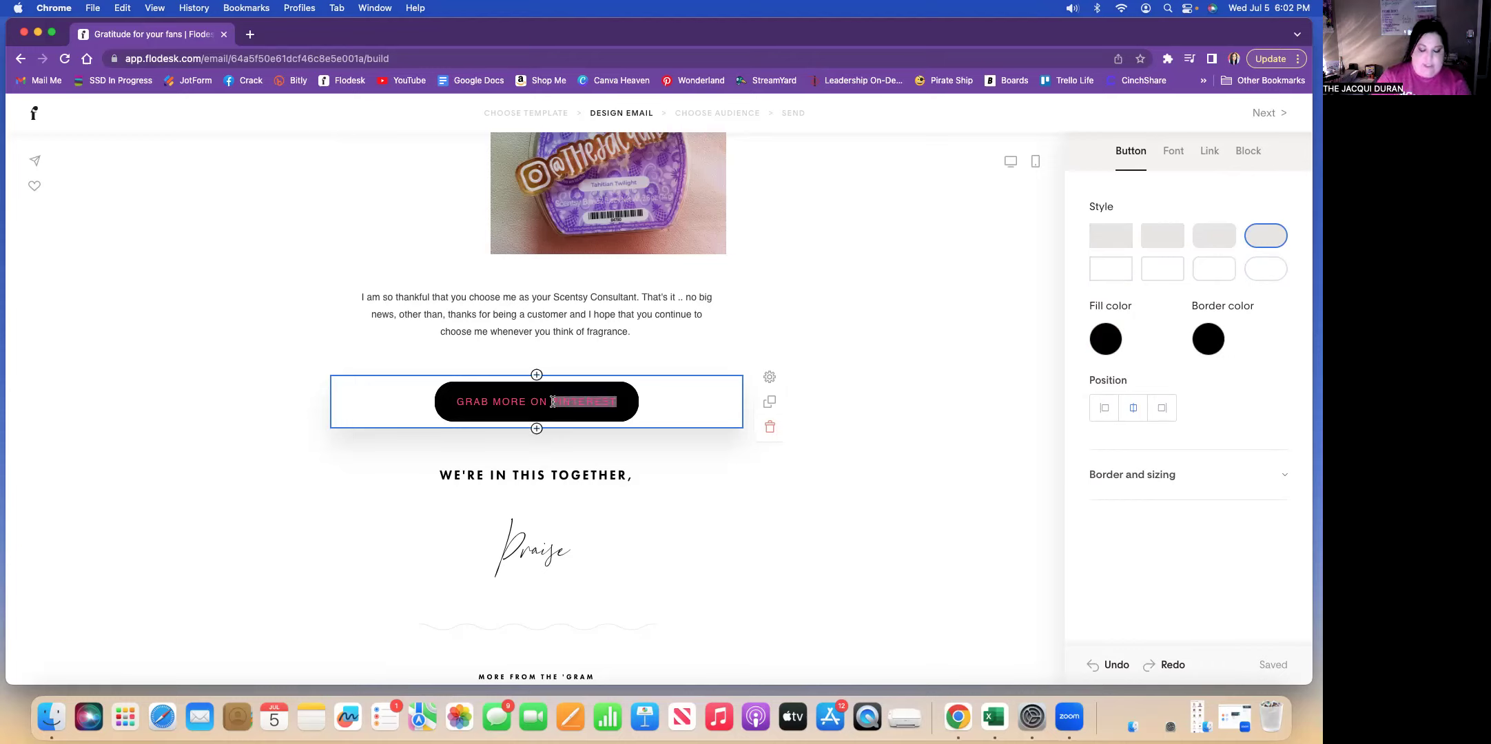
{"action": "type", "text": "INSTAG"}
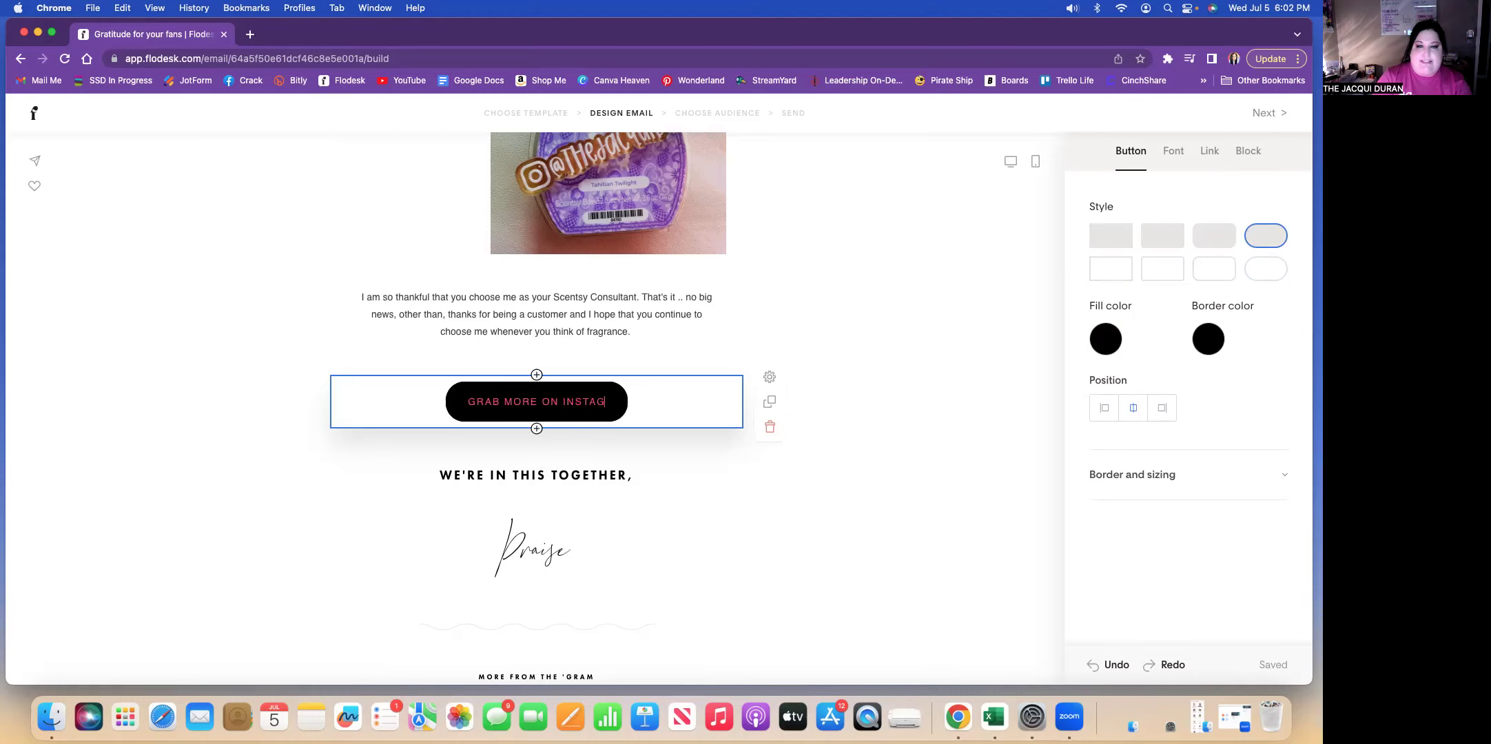
{"action": "type", "text": "RAM"}
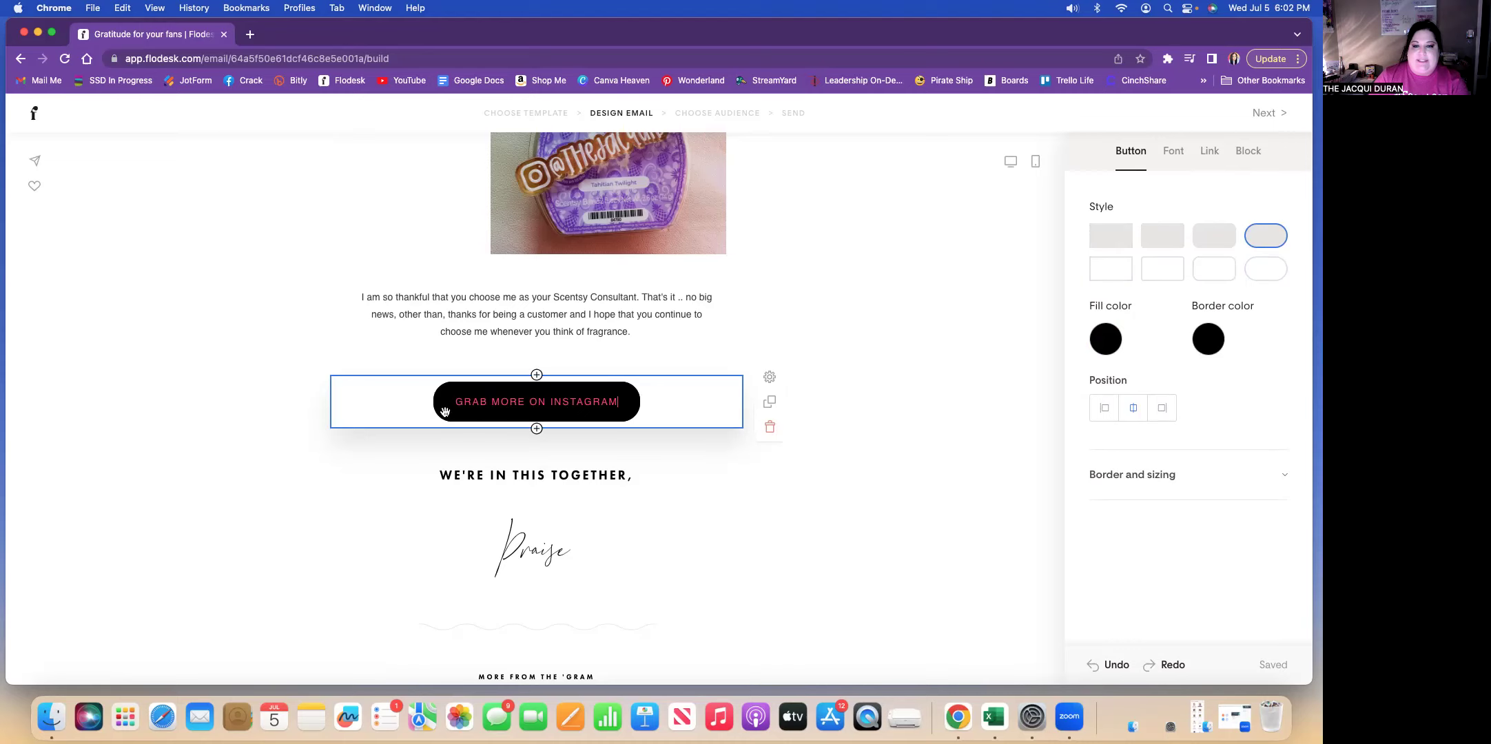
{"action": "left_click", "coordinate": [872, 441]}
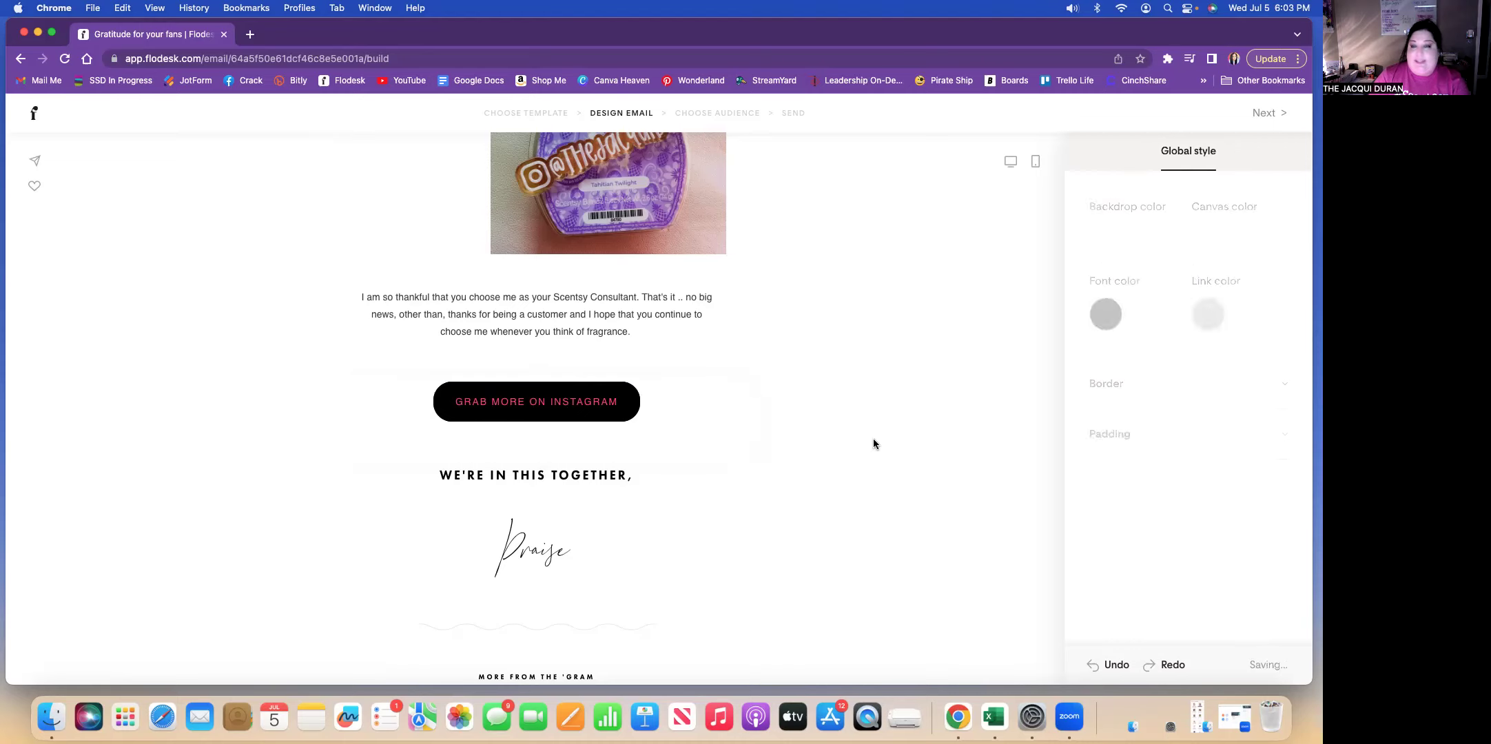
- Replace the closing line "We're in this together" above the signature with "So thankful for you", keeping the trailing comma
{"action": "scroll", "coordinate": [800, 453], "scroll_direction": "down", "scroll_amount": 3}
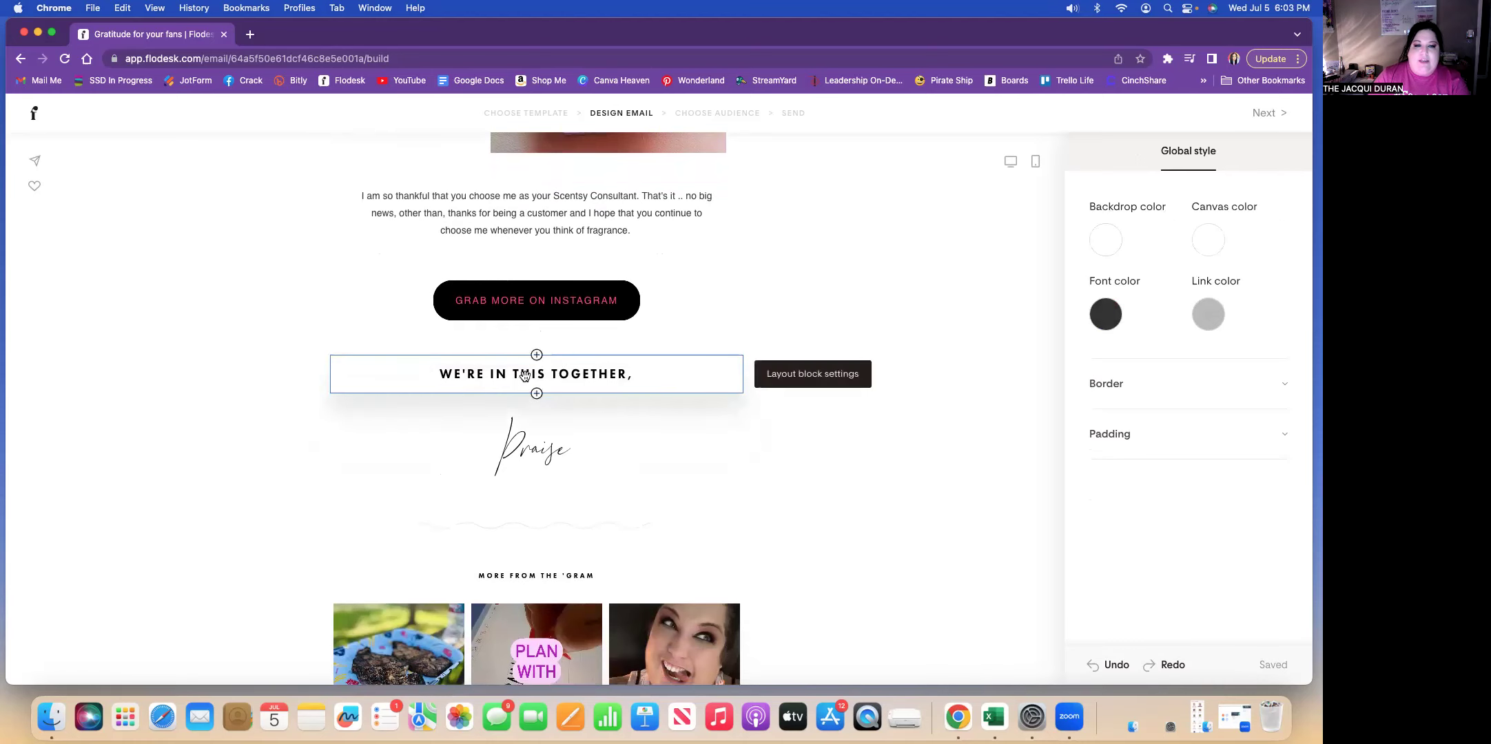
{"action": "left_click", "coordinate": [531, 376]}
{"action": "left_click_drag", "start_coordinate": [439, 375], "coordinate": [622, 373]}
{"action": "type", "text": "so thankful"}
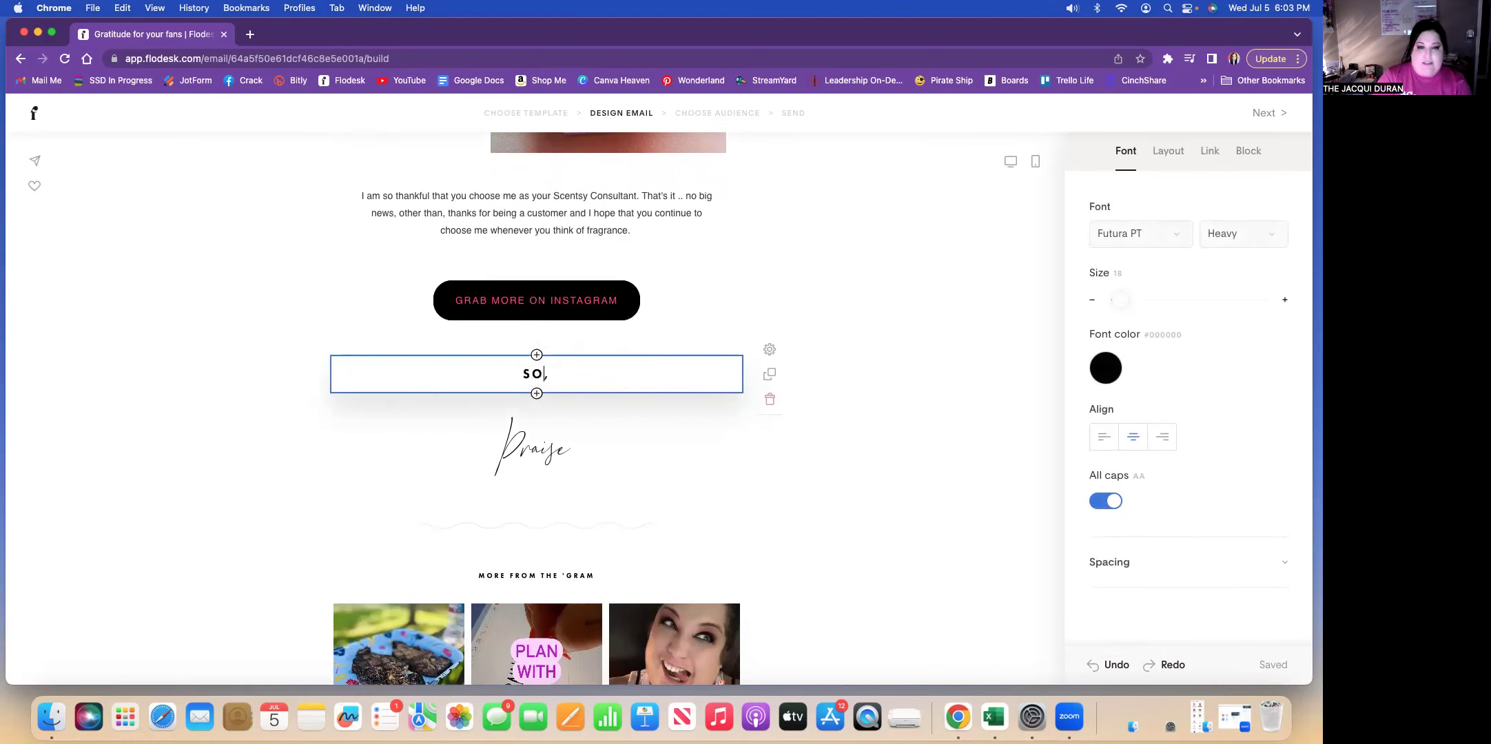
{"action": "type", "text": " for you"}
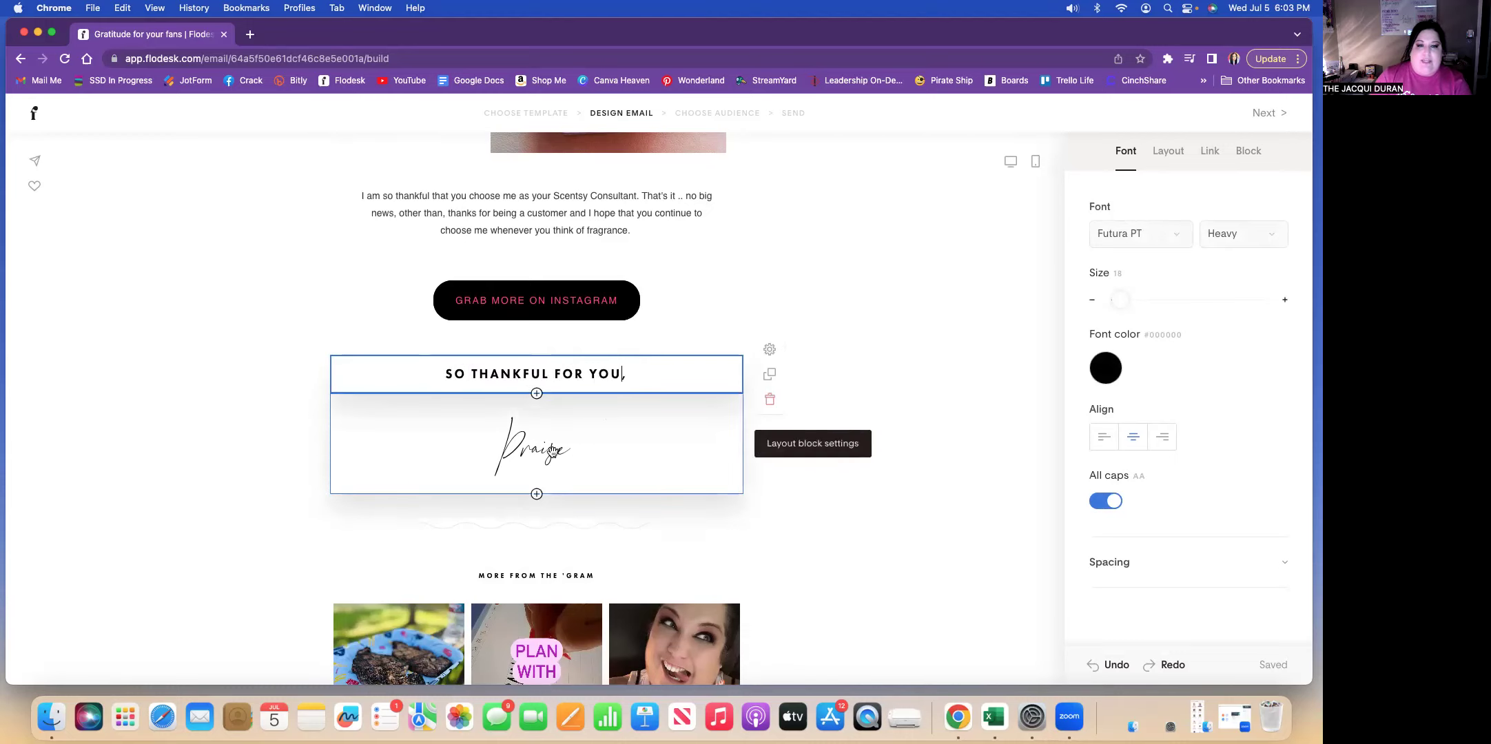
- Replace the script signature "Praise" with the sender's first name and set its font to Faustine
{"action": "left_click", "coordinate": [531, 452]}
{"action": "double_click", "coordinate": [531, 452]}
{"action": "type", "text": "Jacqui"}
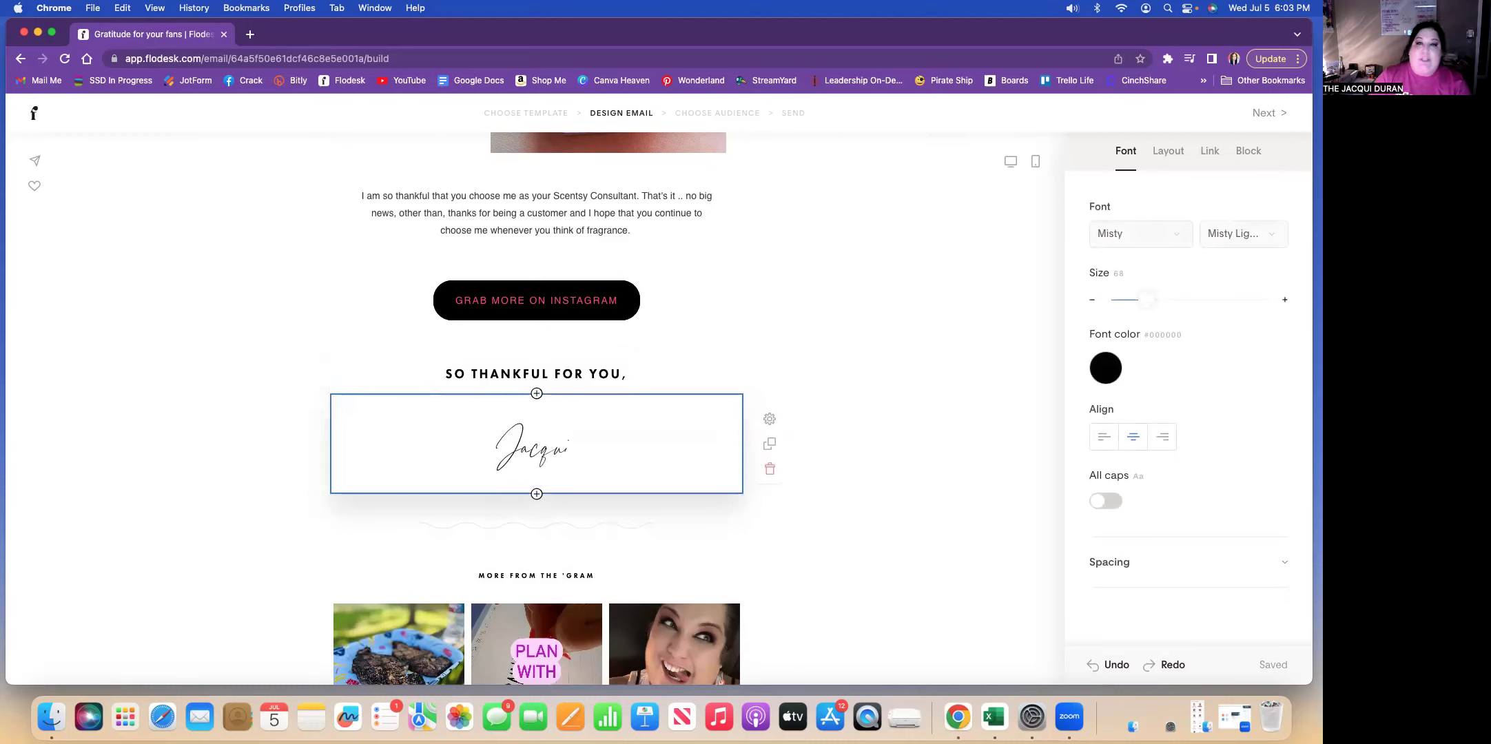
{"action": "left_click", "coordinate": [1183, 241]}
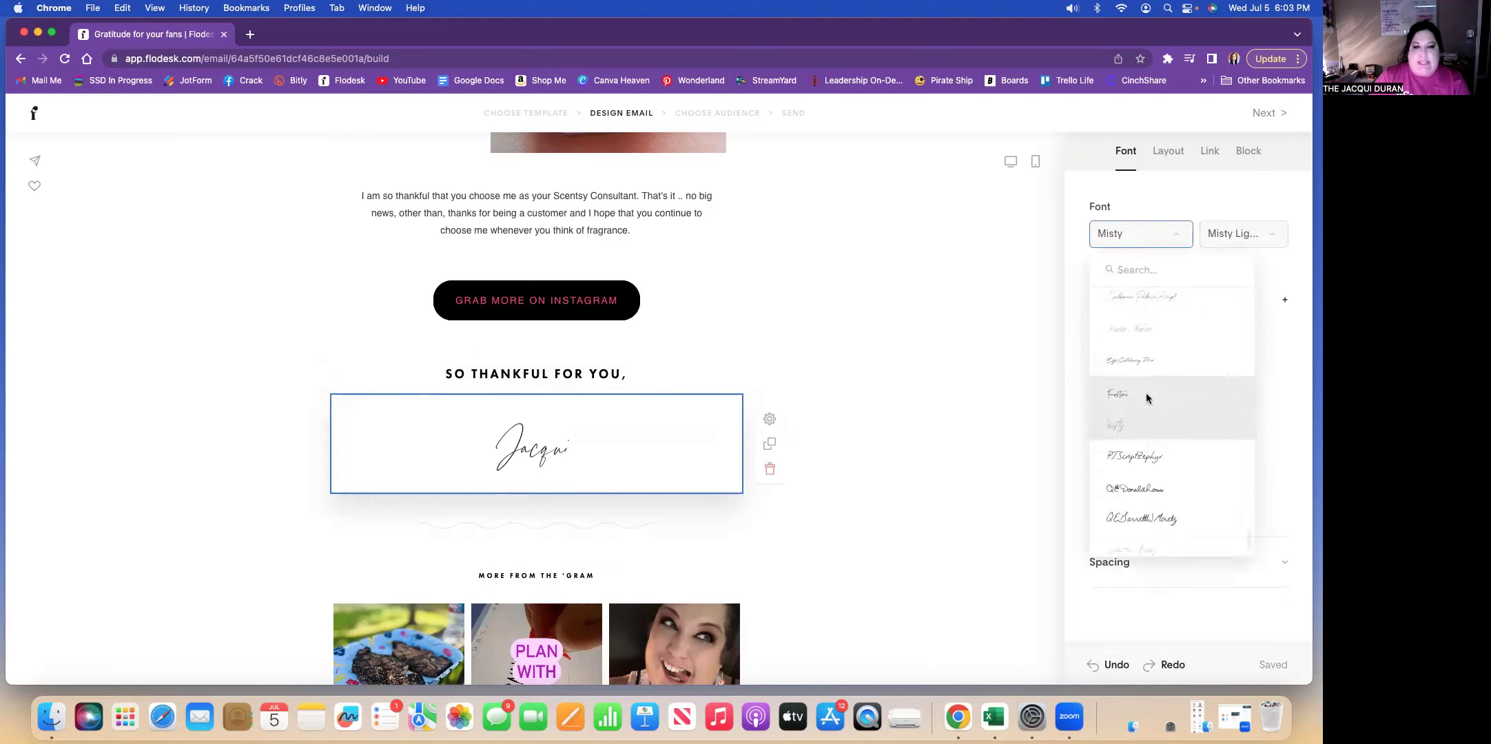
{"action": "left_click", "coordinate": [1118, 395]}
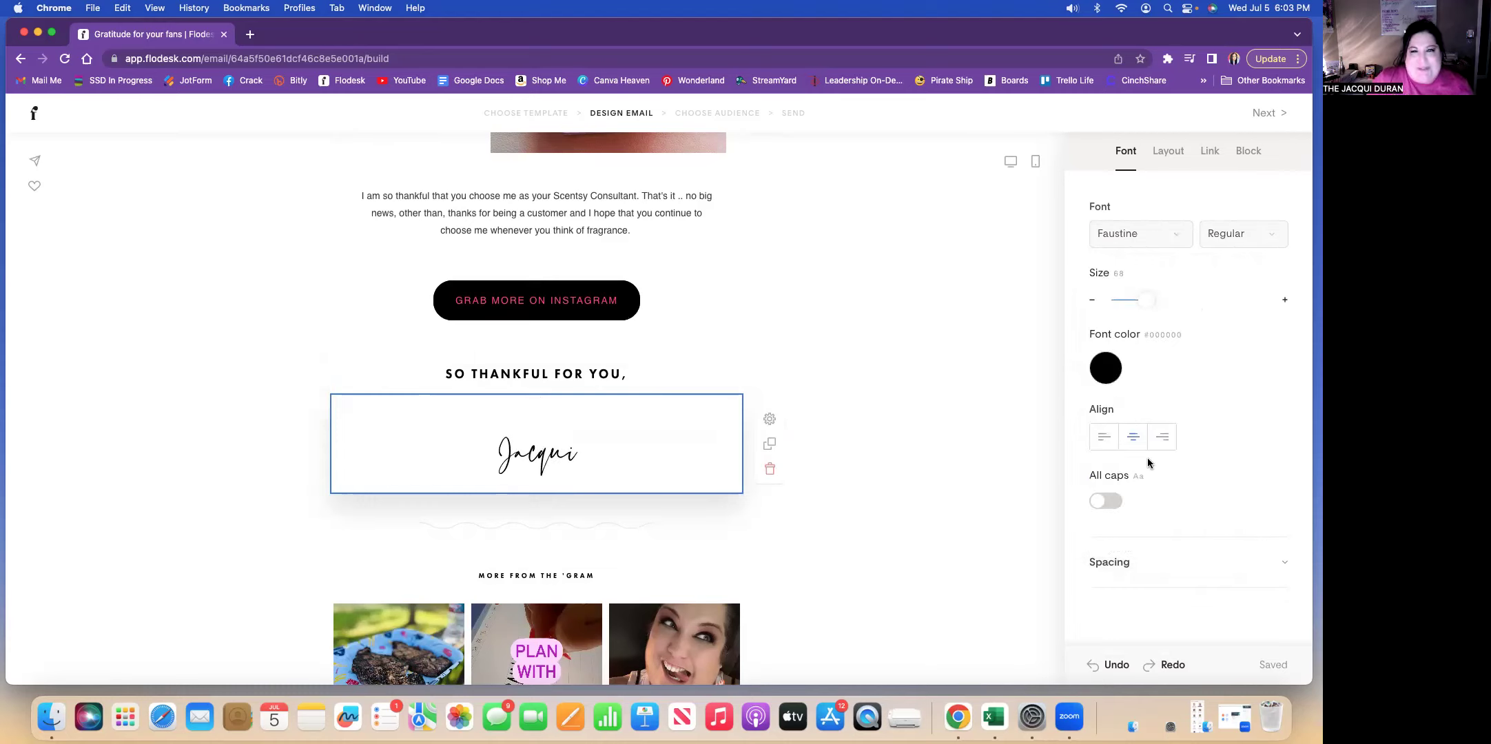
{"action": "left_click", "coordinate": [857, 427]}
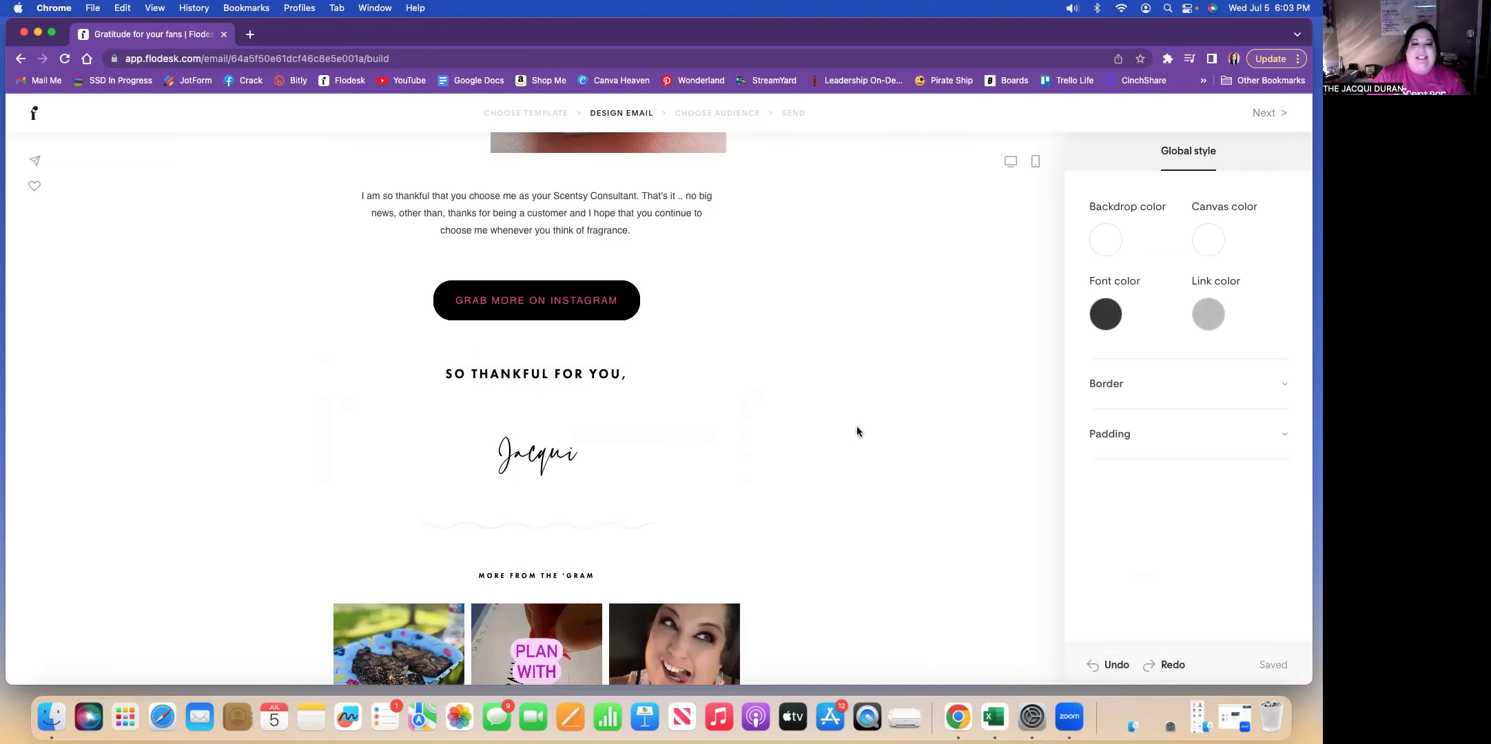
- Give the social media icons in the footer the filled circle style and color them pink #FF4376
{"action": "scroll", "coordinate": [858, 428], "scroll_direction": "down", "scroll_amount": 5}
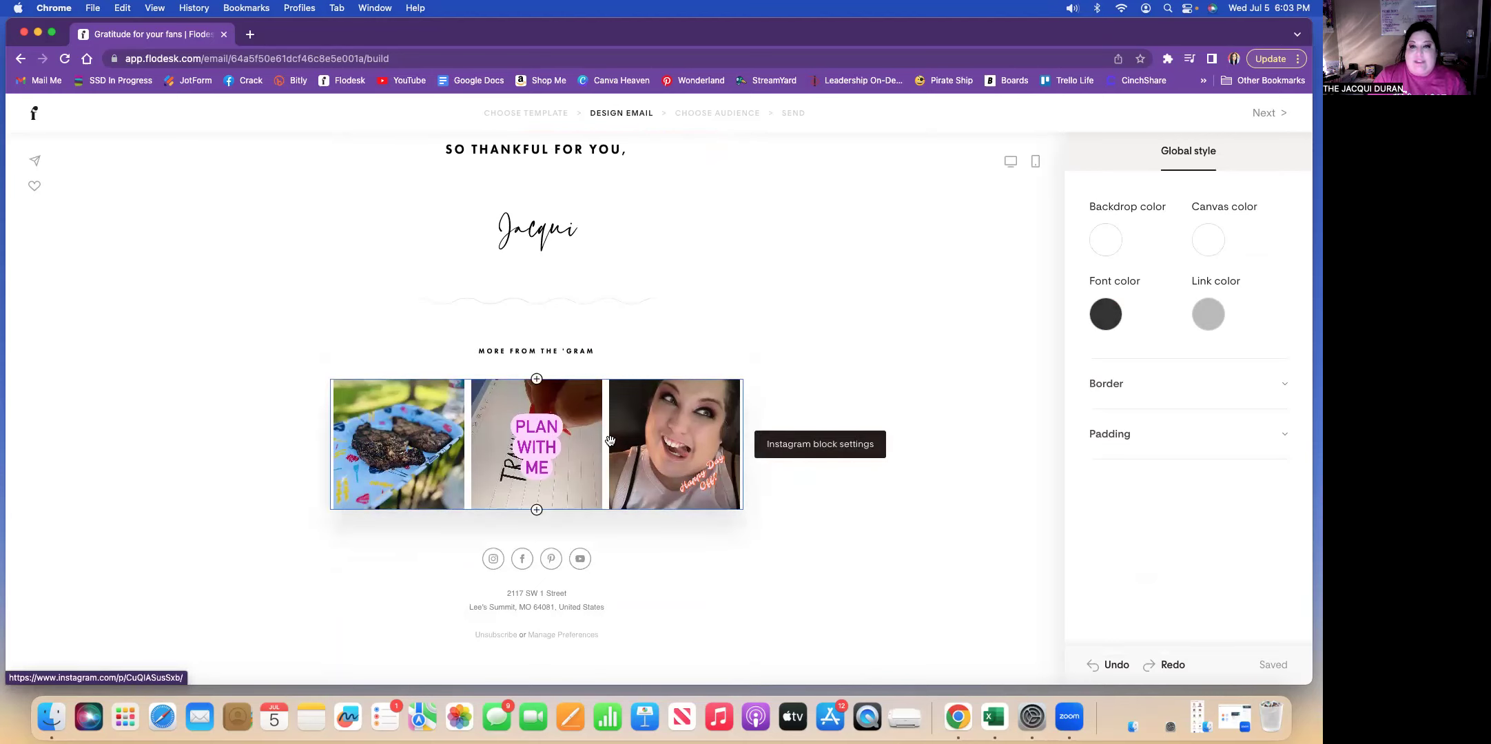
{"action": "left_click", "coordinate": [613, 567]}
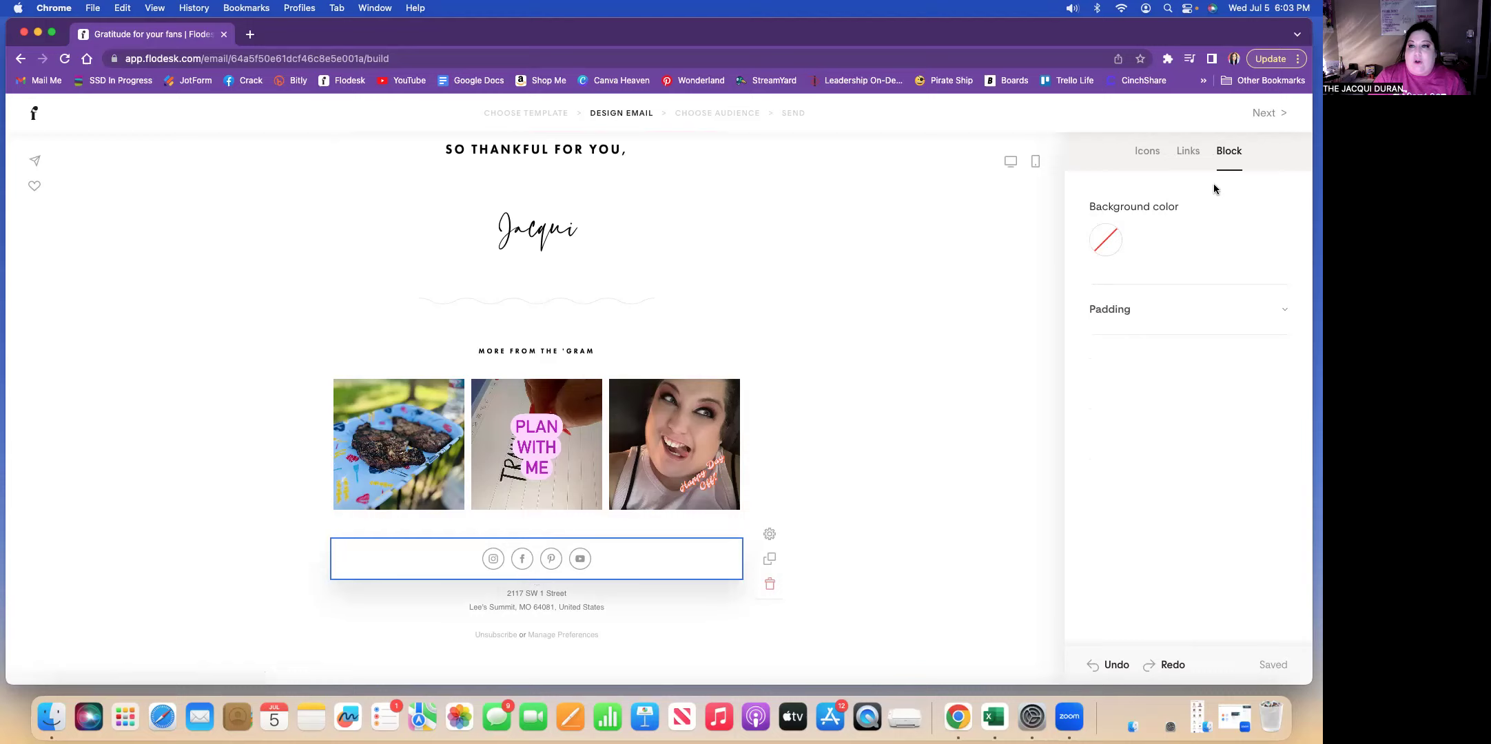
{"action": "left_click", "coordinate": [1192, 156]}
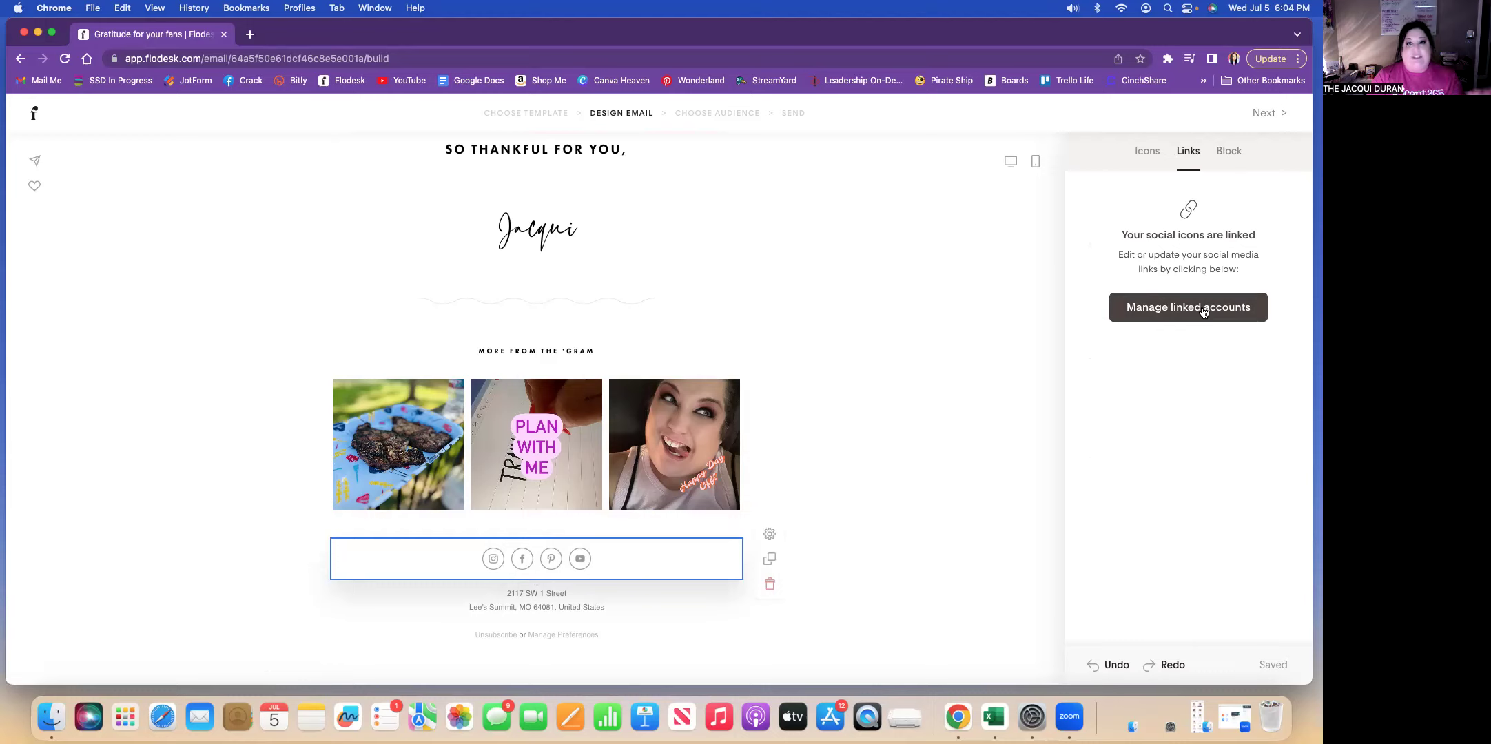
{"action": "left_click", "coordinate": [1148, 152]}
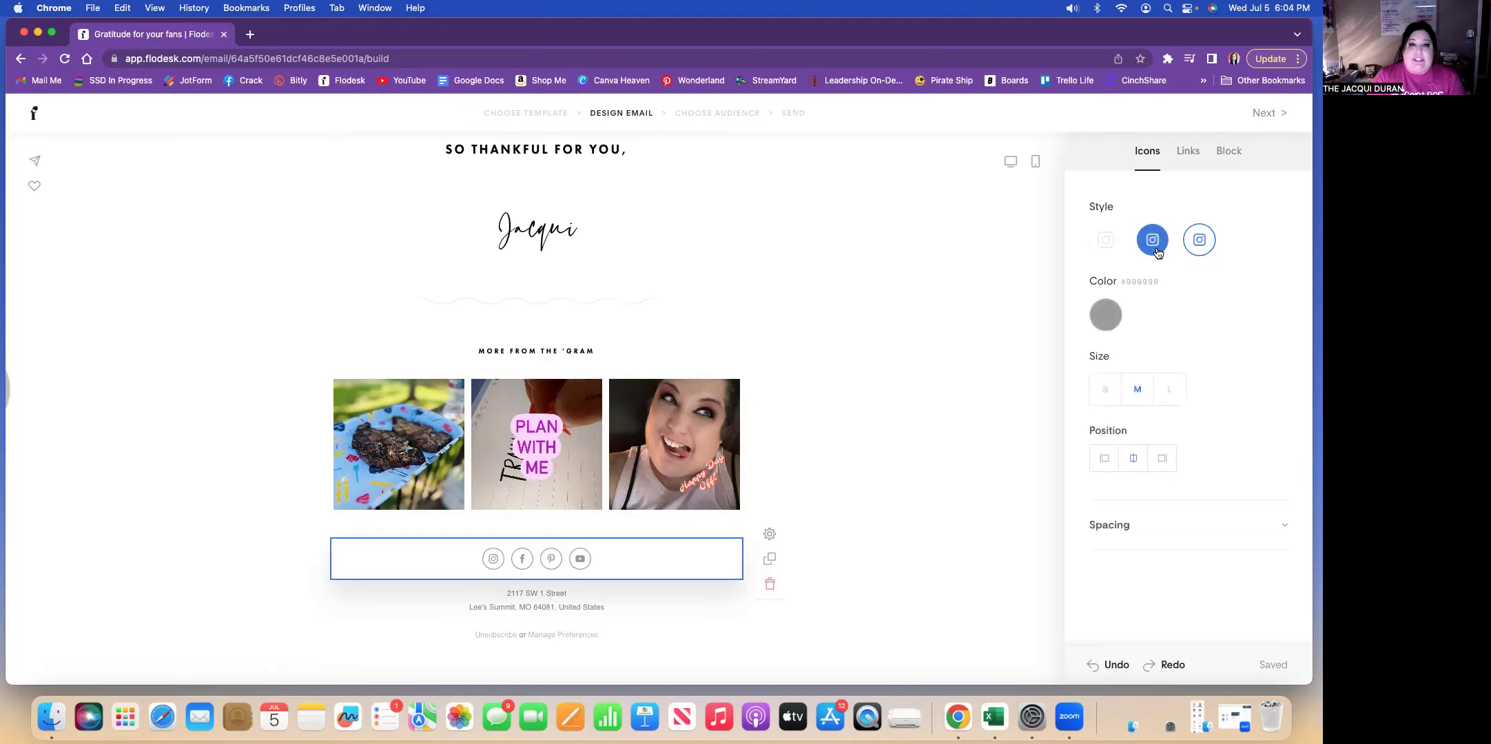
{"action": "left_click", "coordinate": [1158, 252]}
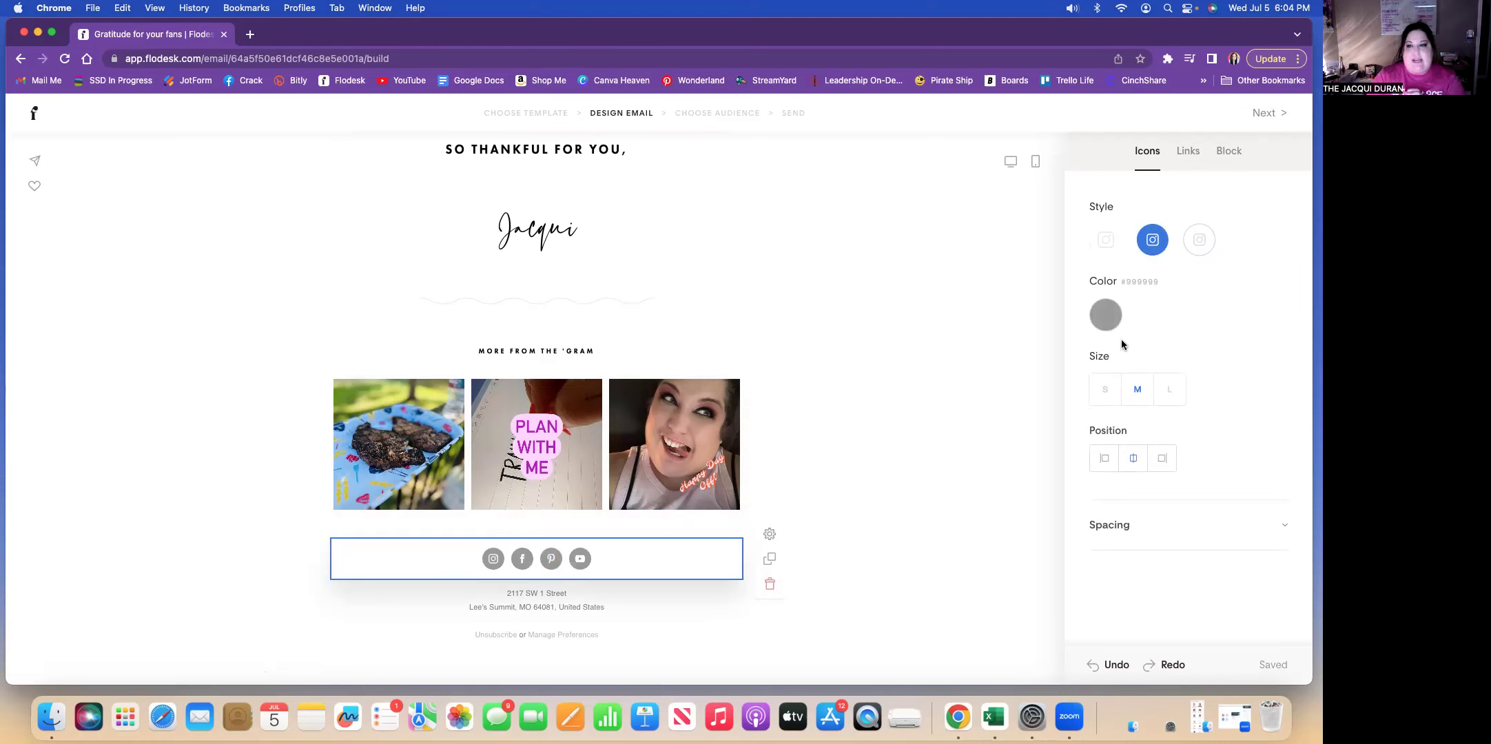
{"action": "left_click", "coordinate": [1108, 318]}
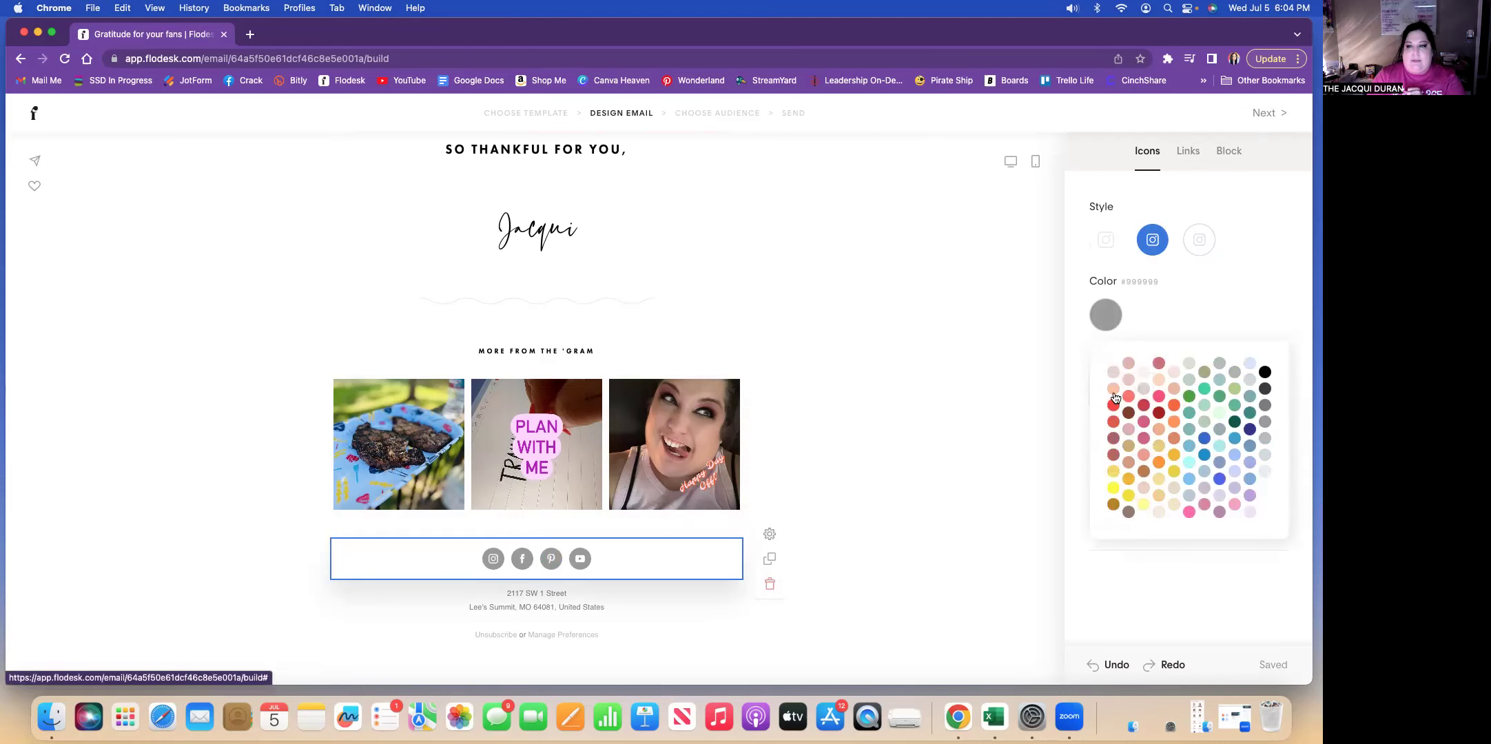
{"action": "left_click", "coordinate": [1160, 398]}
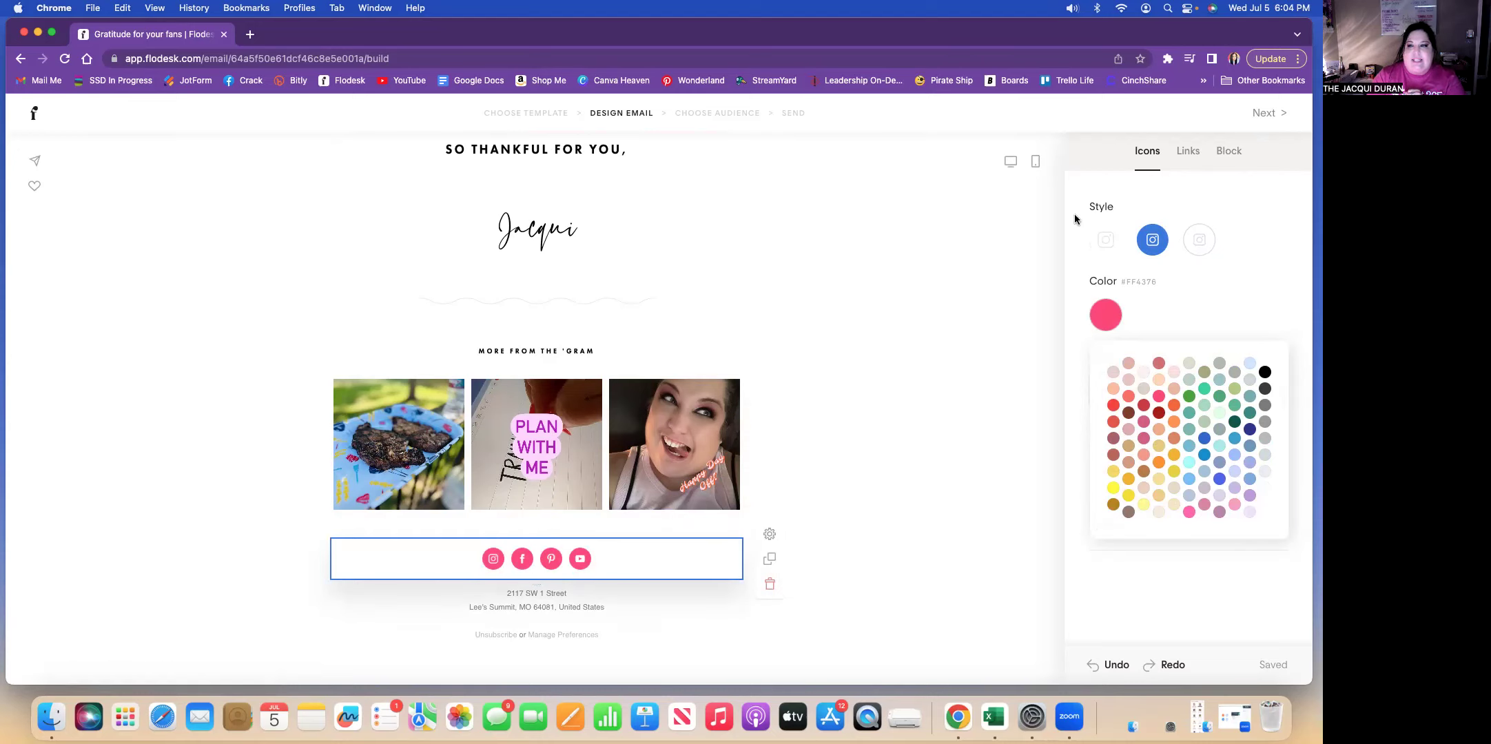
- Try the plain and outlined styles on the footer's social icons and return to filled circles
{"action": "left_click", "coordinate": [1104, 242]}
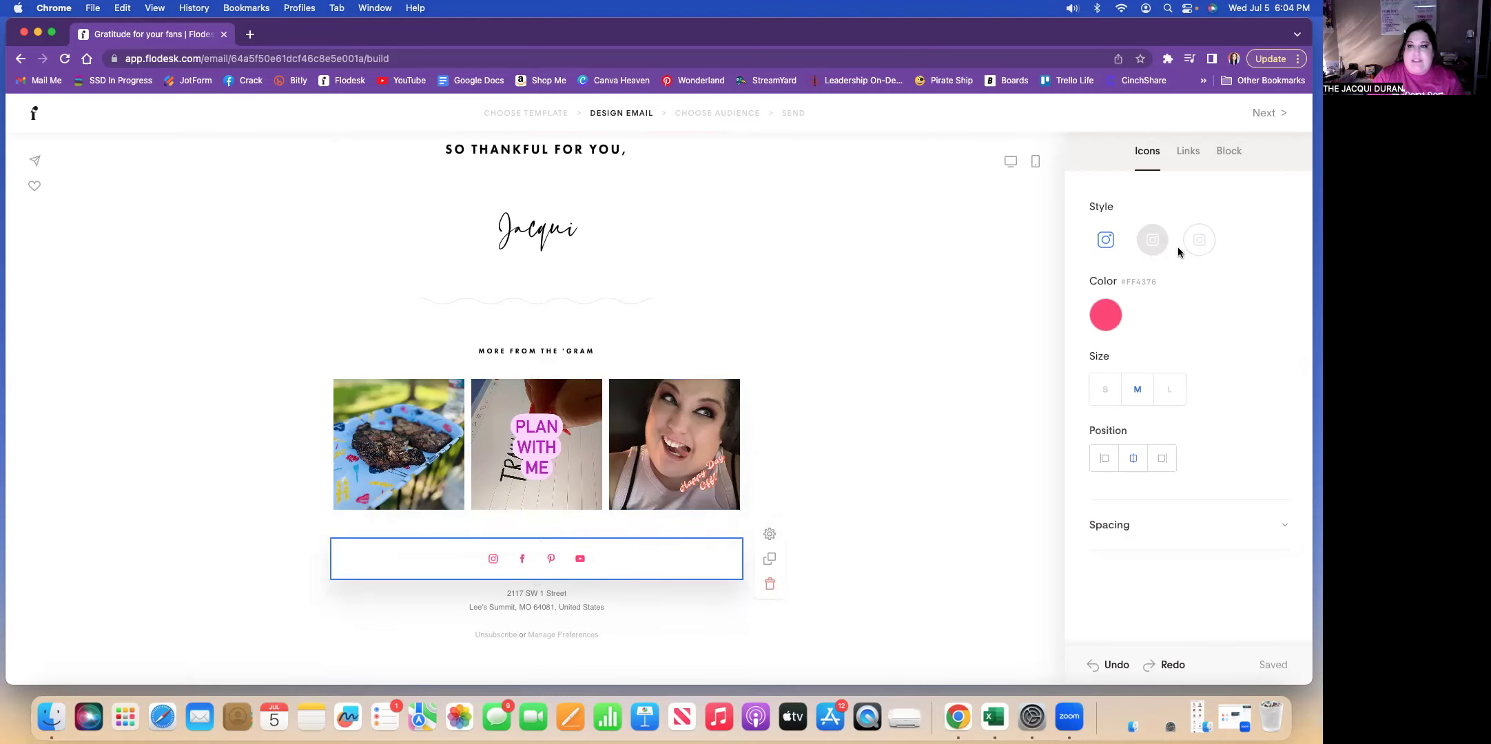
{"action": "left_click", "coordinate": [1198, 242]}
{"action": "left_click", "coordinate": [1167, 243]}
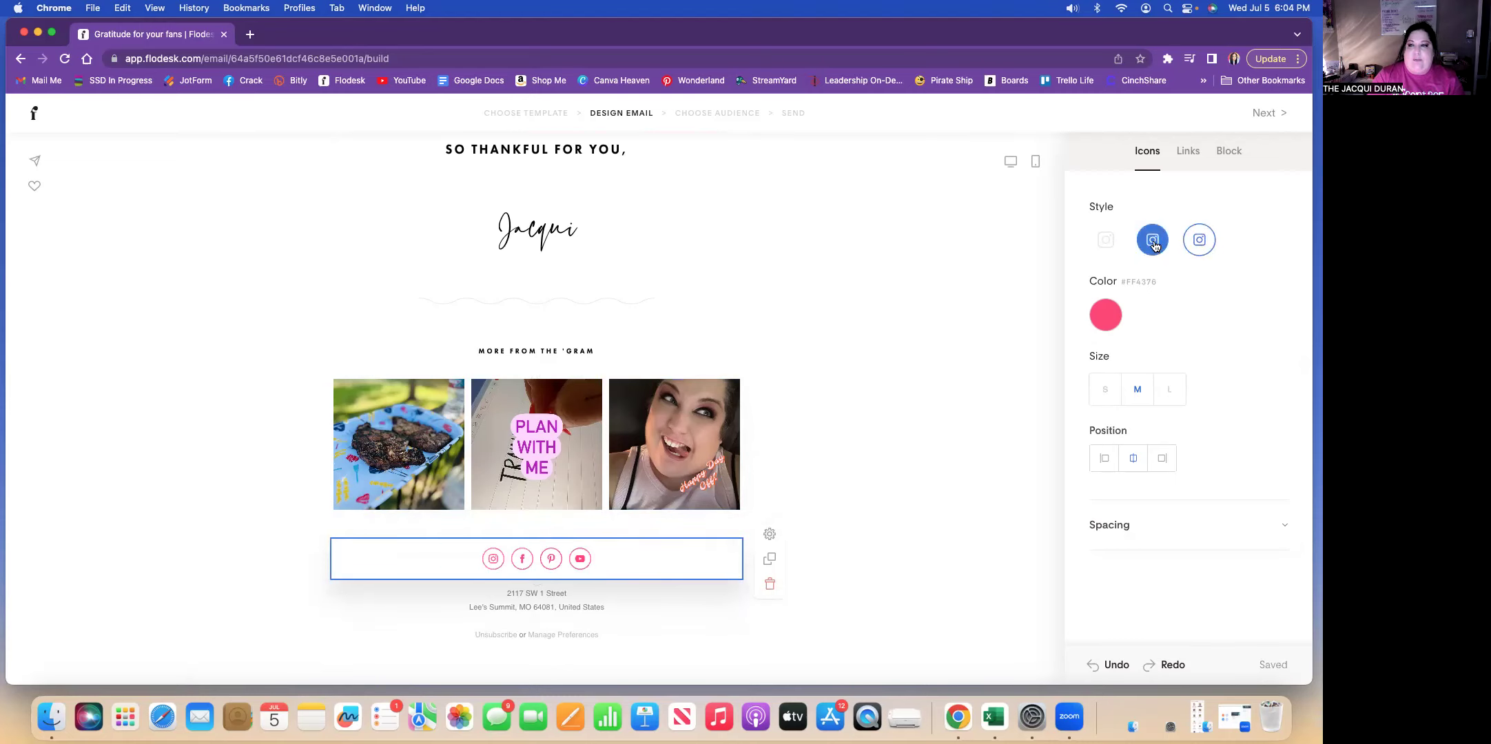
{"action": "left_click", "coordinate": [966, 416]}
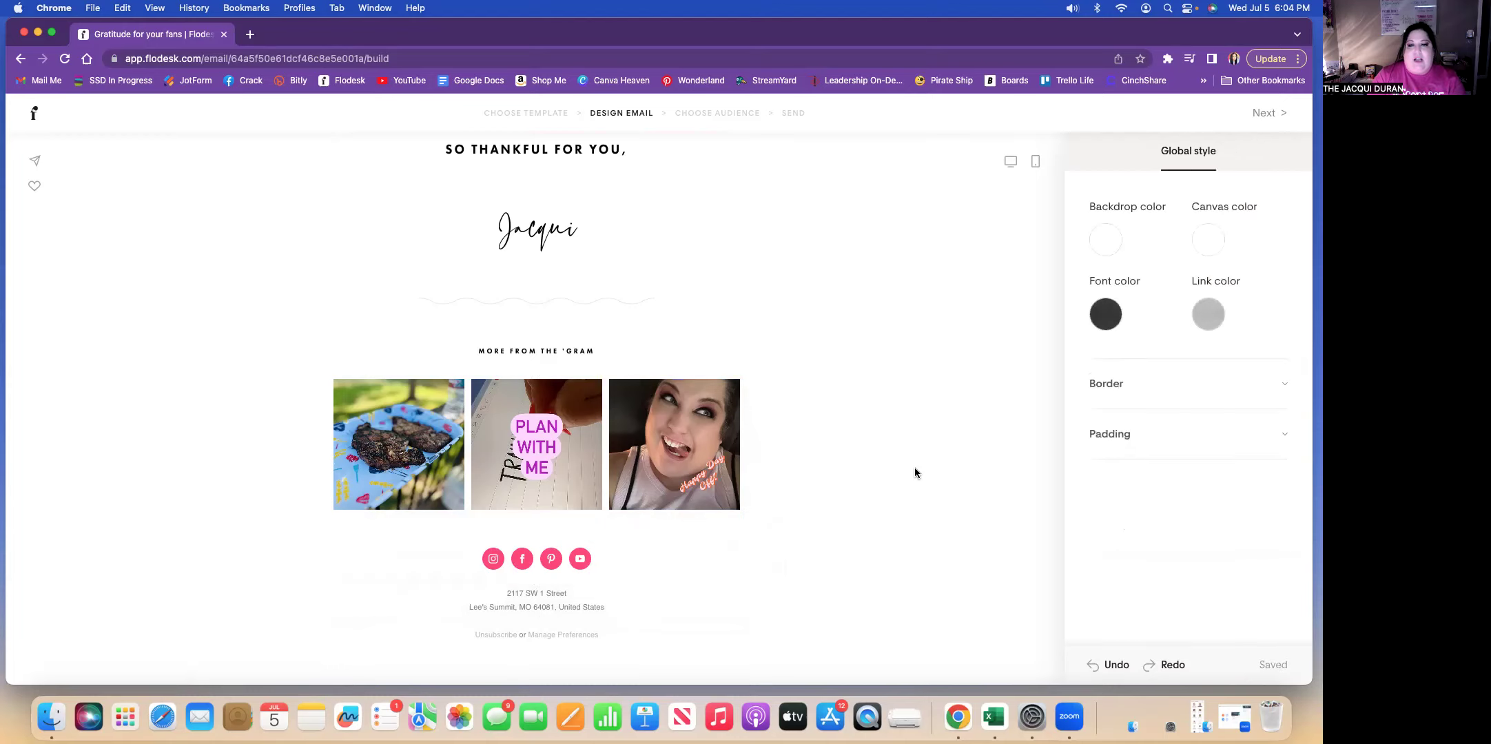
- Preview the whole email in the mobile layout and its opening in the desktop layout, and return to editing
{"action": "scroll", "coordinate": [915, 468], "scroll_direction": "up", "scroll_amount": 20}
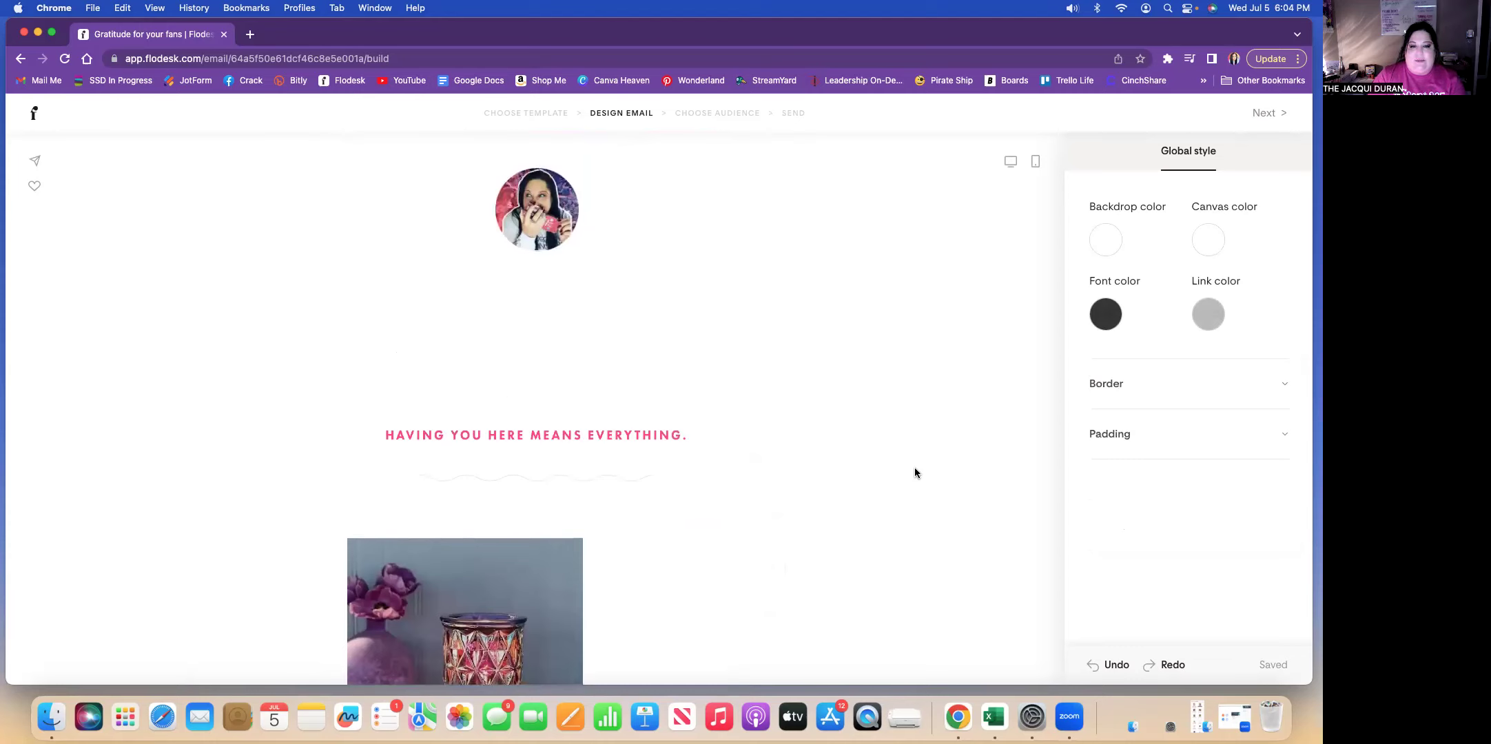
{"action": "left_click", "coordinate": [1037, 163]}
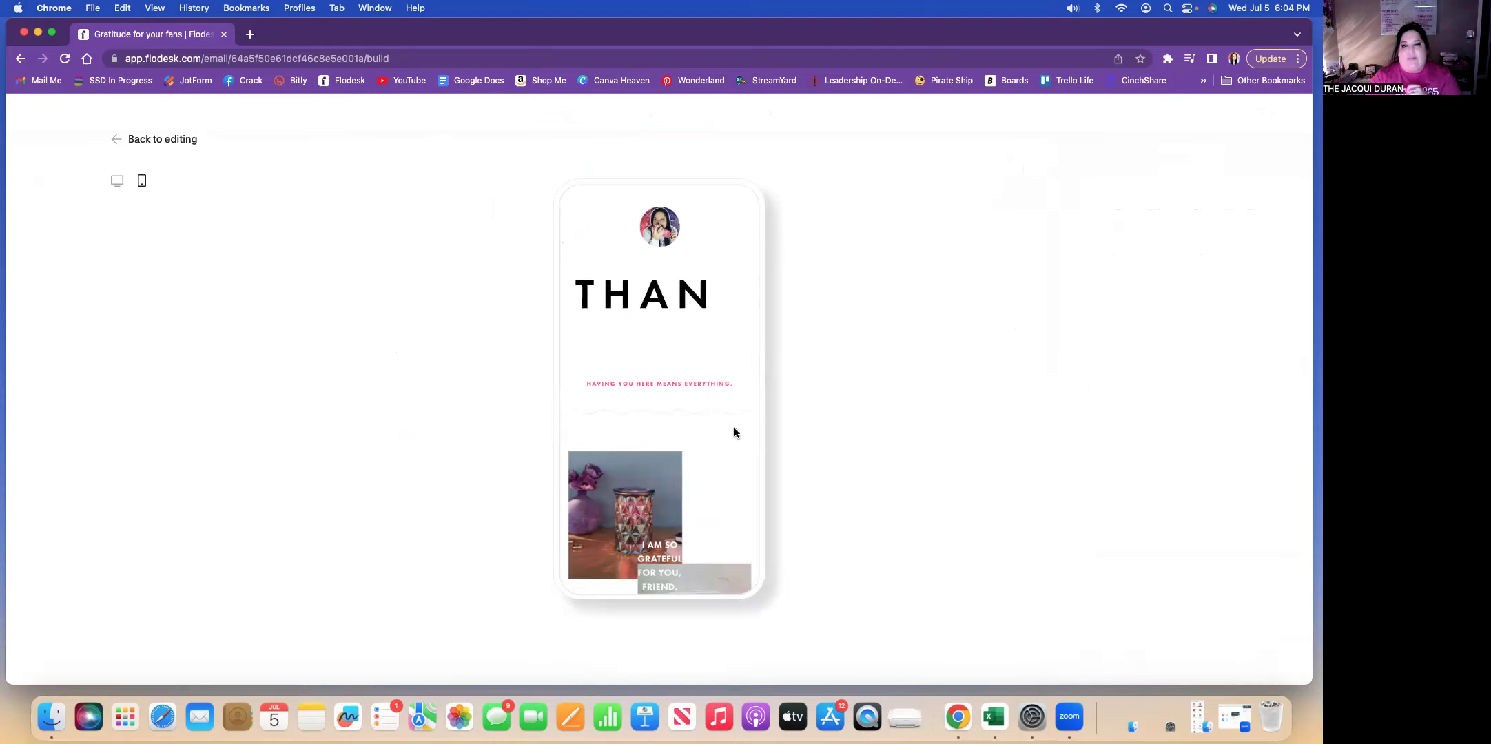
{"action": "scroll", "coordinate": [734, 433], "scroll_direction": "down", "scroll_amount": 3}
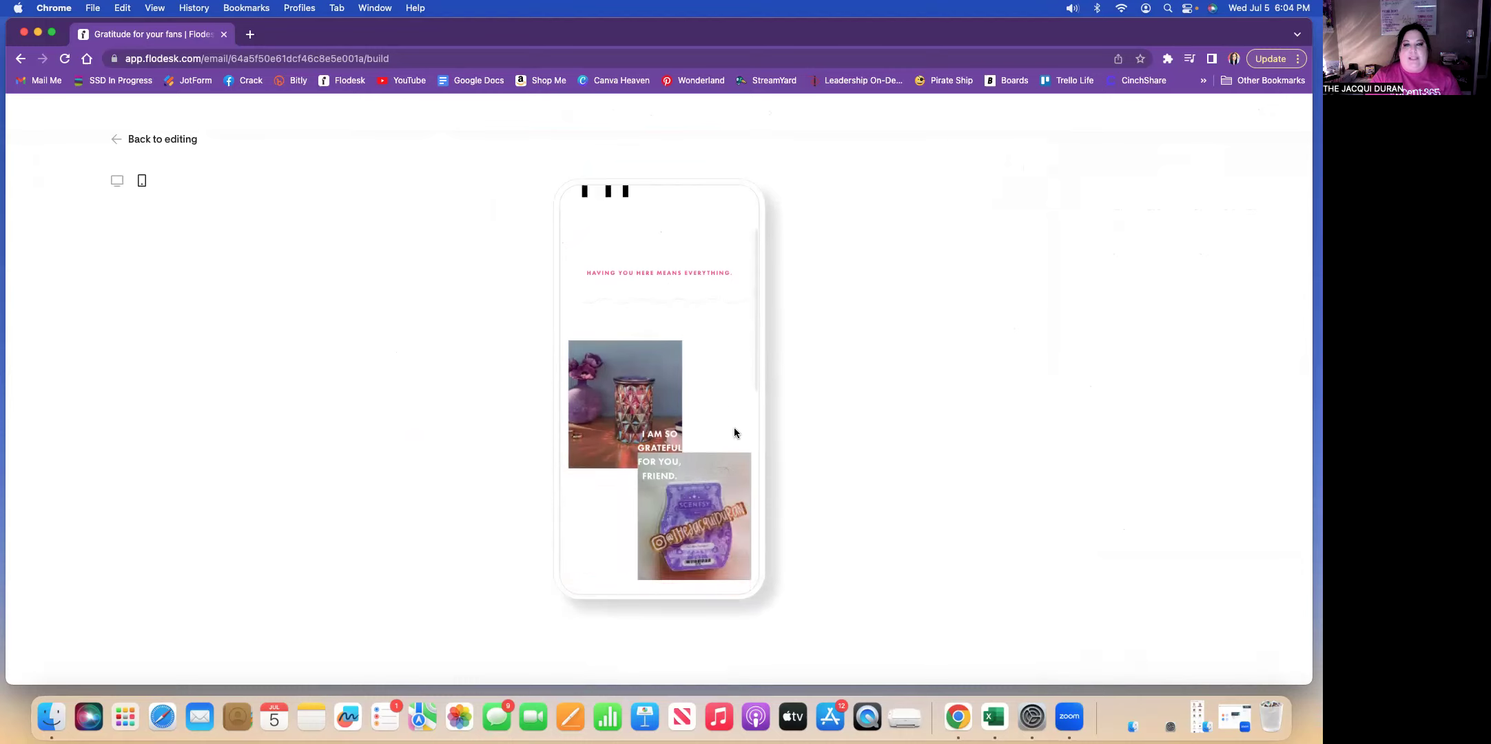
{"action": "scroll", "coordinate": [734, 433], "scroll_direction": "down", "scroll_amount": 3}
{"action": "scroll", "coordinate": [734, 433], "scroll_direction": "down", "scroll_amount": 10}
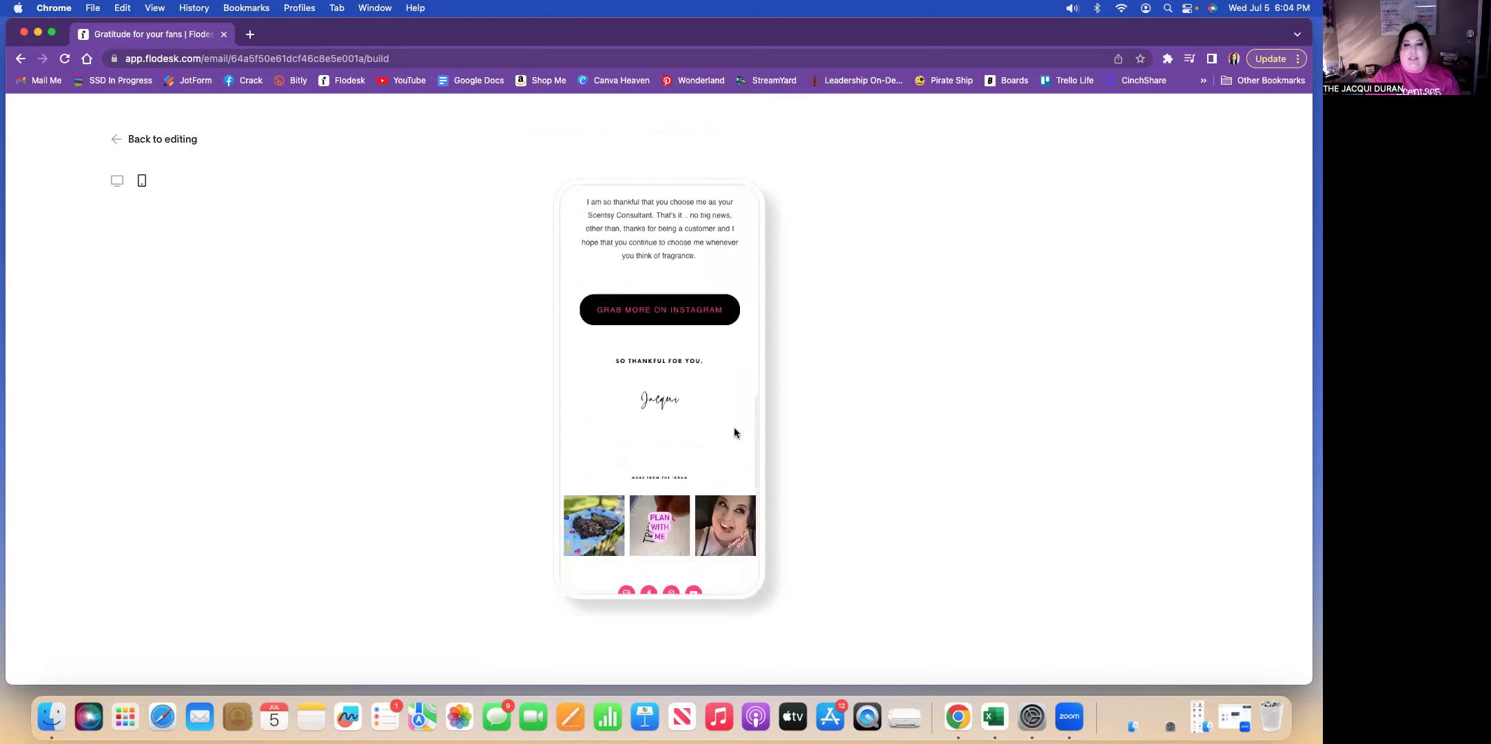
{"action": "scroll", "coordinate": [734, 433], "scroll_direction": "down", "scroll_amount": 3}
{"action": "scroll", "coordinate": [734, 433], "scroll_direction": "up", "scroll_amount": 15}
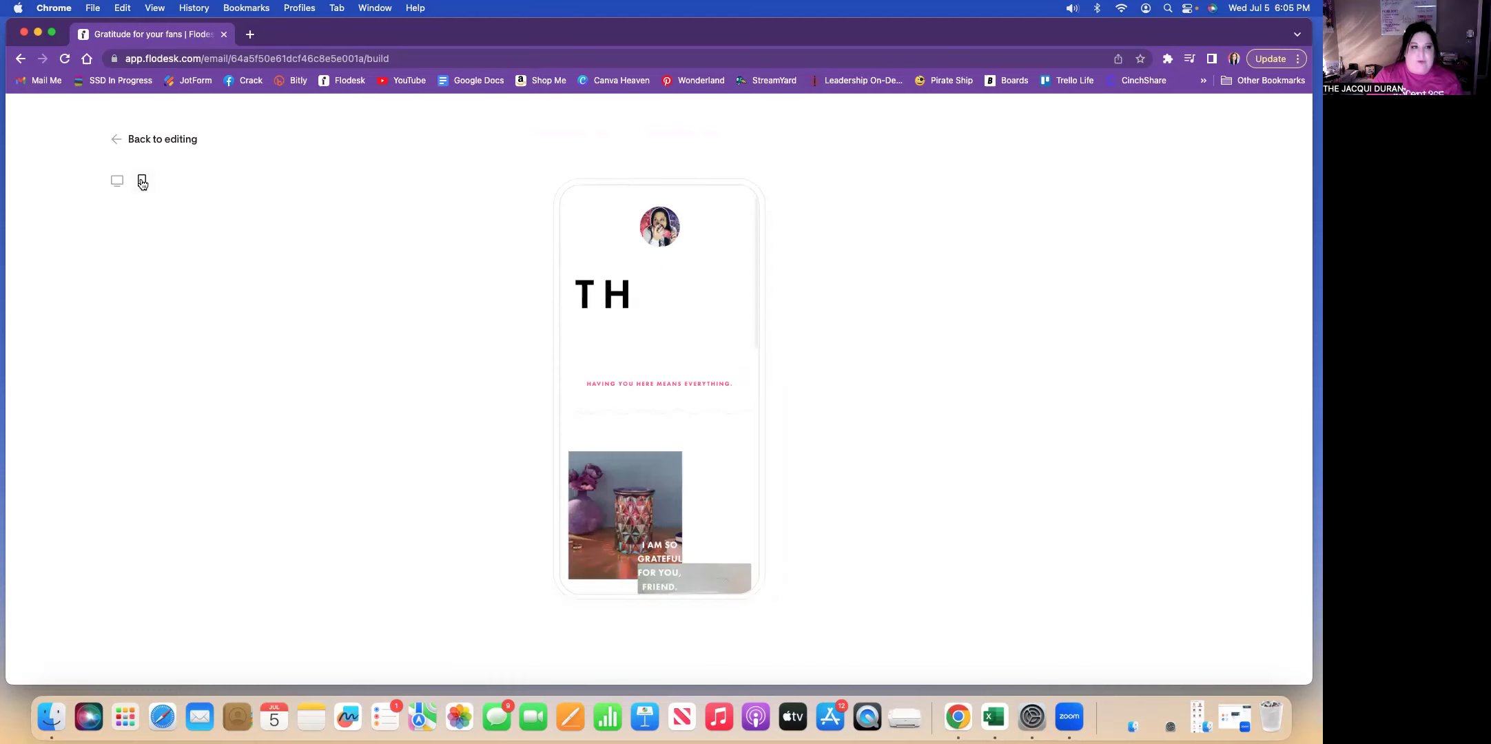
{"action": "left_click", "coordinate": [117, 180]}
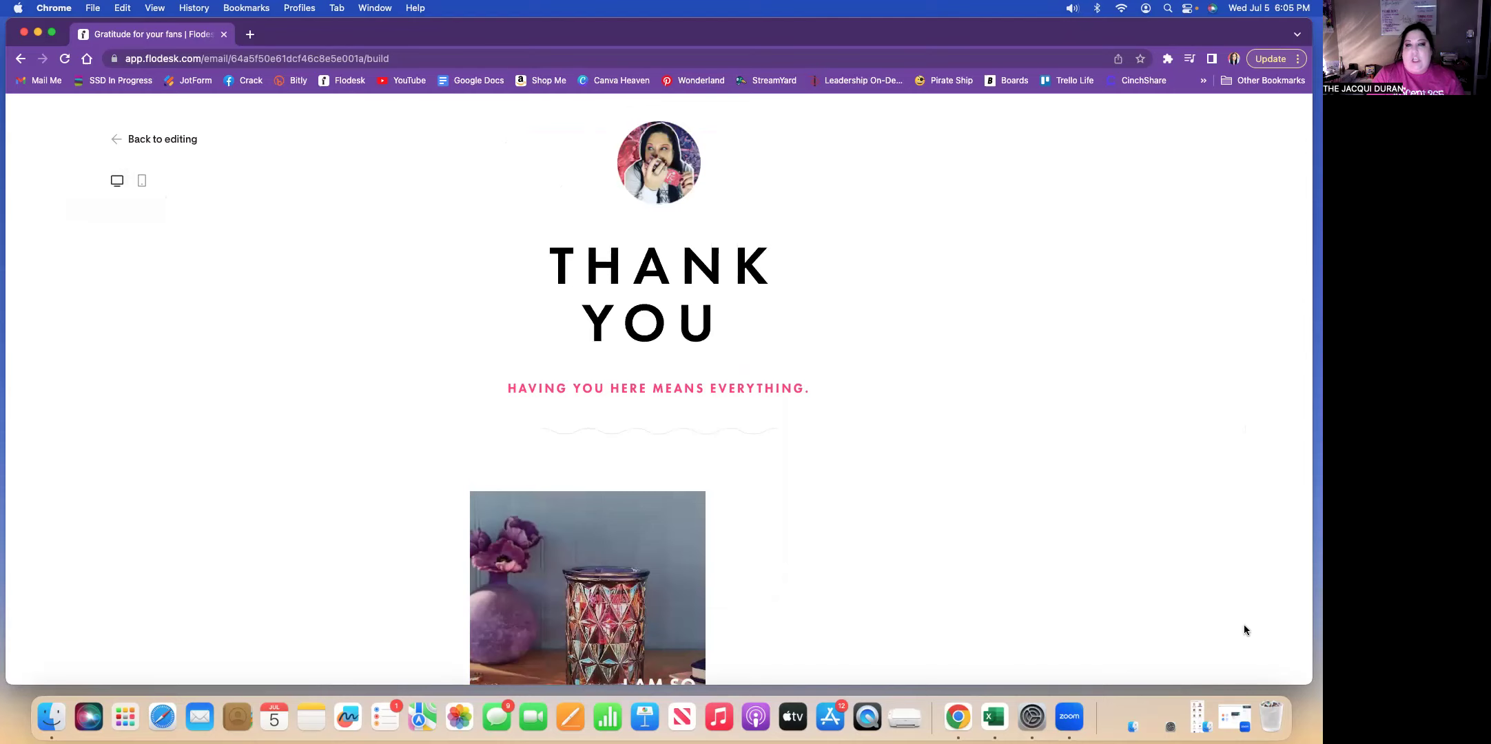
{"action": "left_click", "coordinate": [146, 139]}
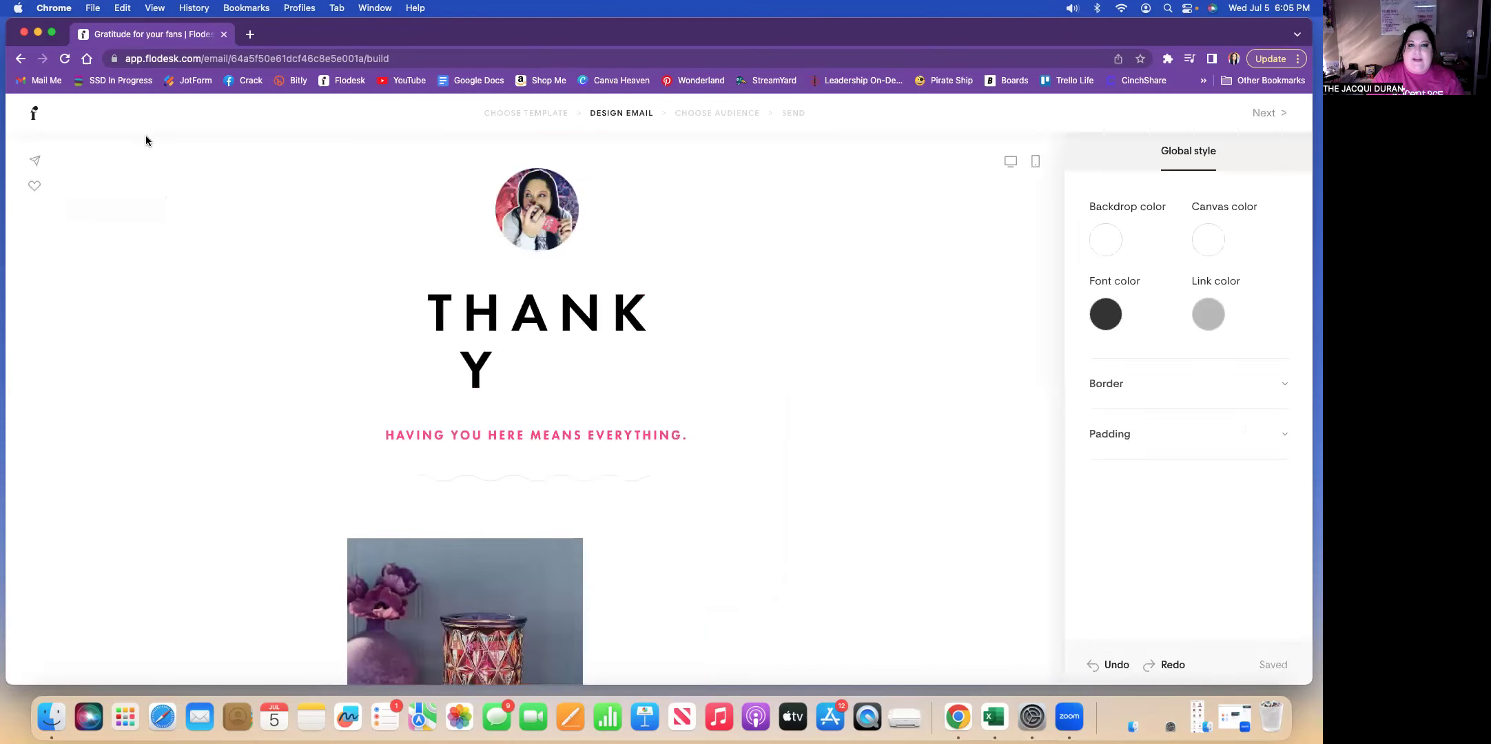
- Proceed to the audience stage, accept the sender details and replace the subject line with "Thank you,"
{"action": "left_click", "coordinate": [1265, 116]}
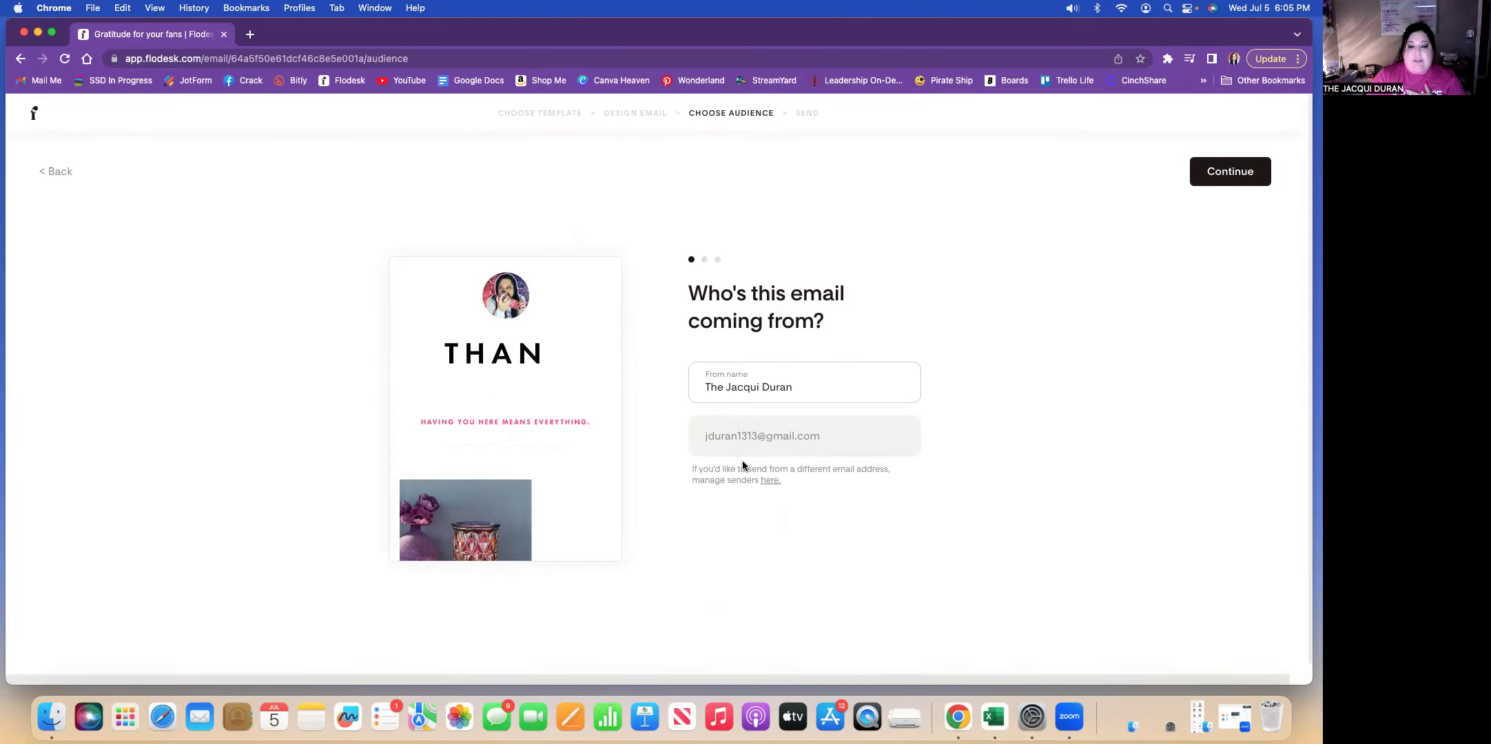
{"action": "left_click", "coordinate": [1231, 176]}
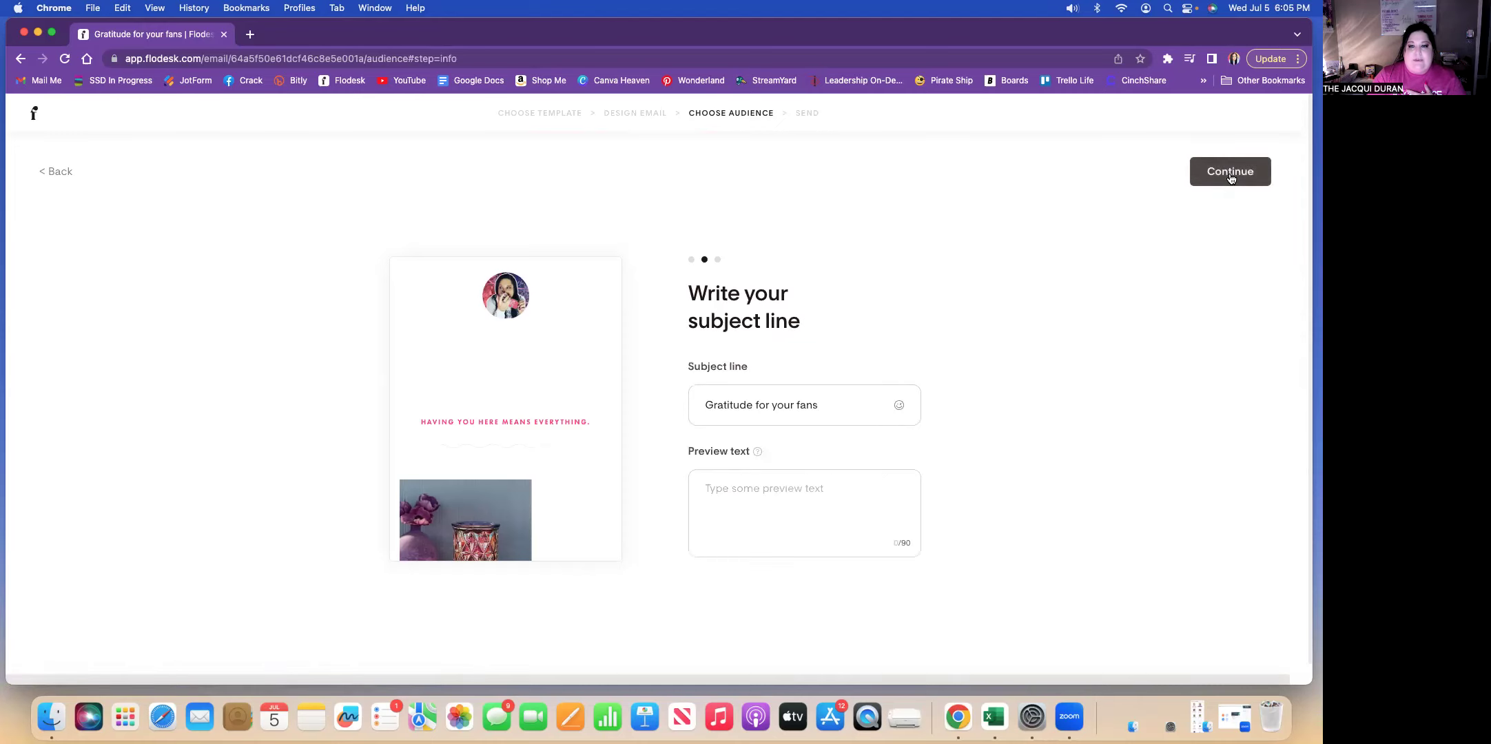
{"action": "left_click", "coordinate": [855, 403]}
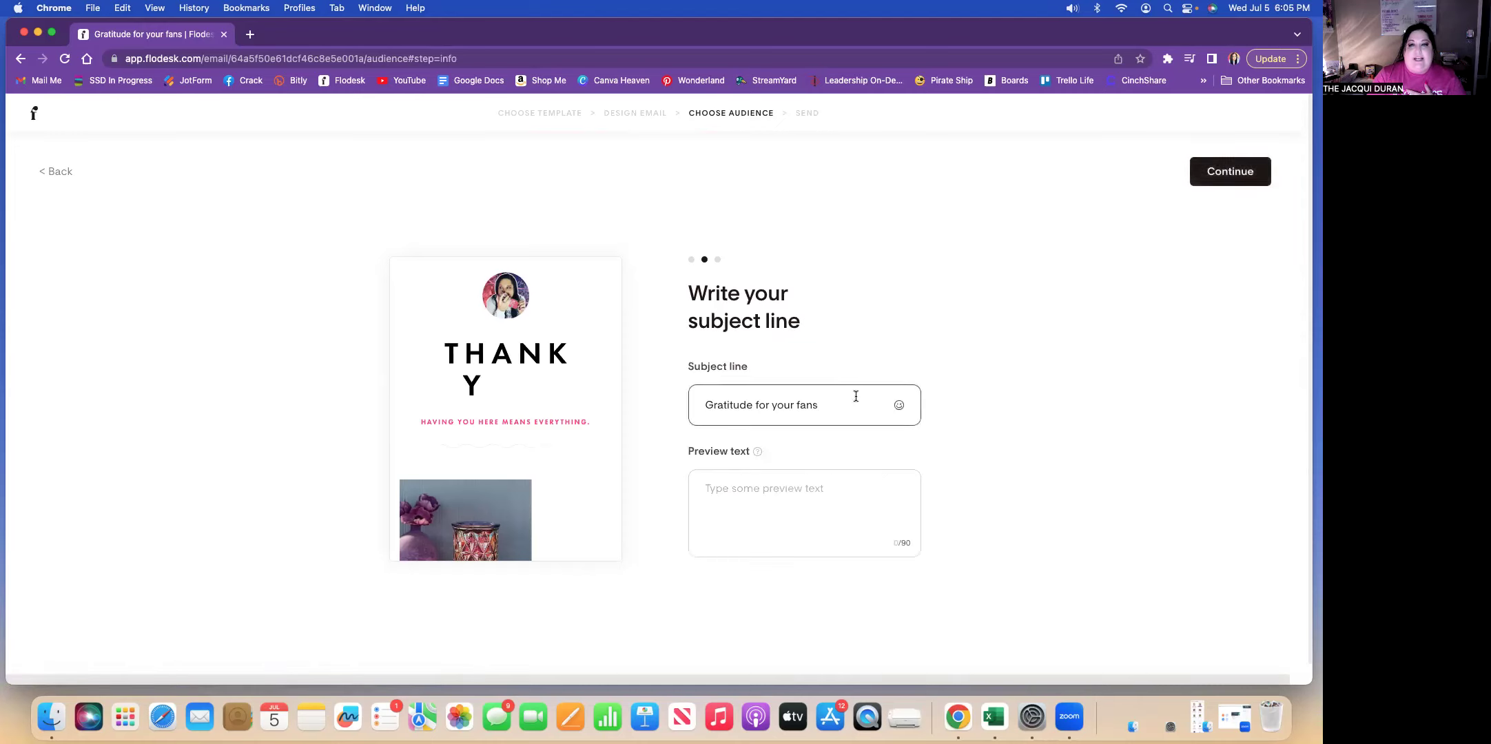
{"action": "triple_click", "coordinate": [809, 406]}
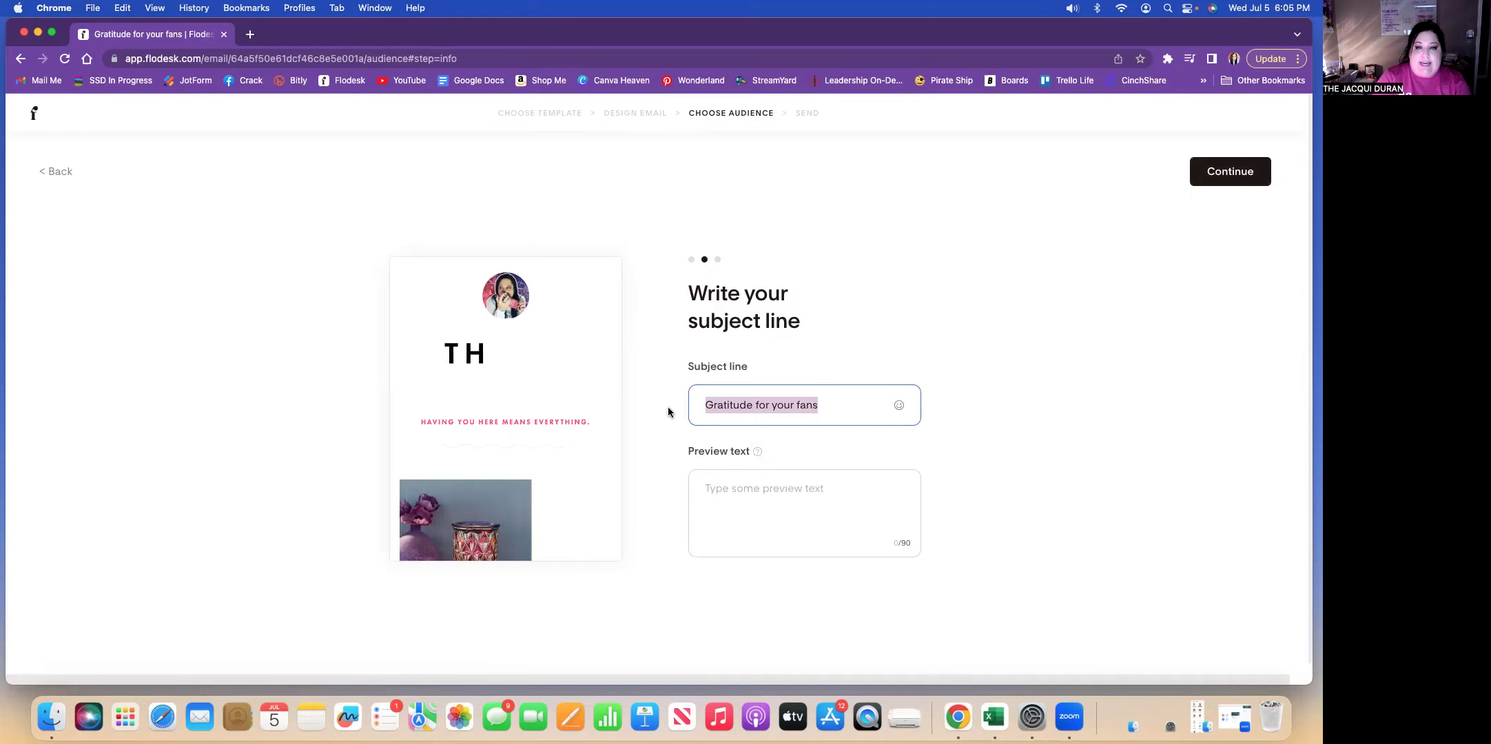
{"action": "type", "text": "Th"}
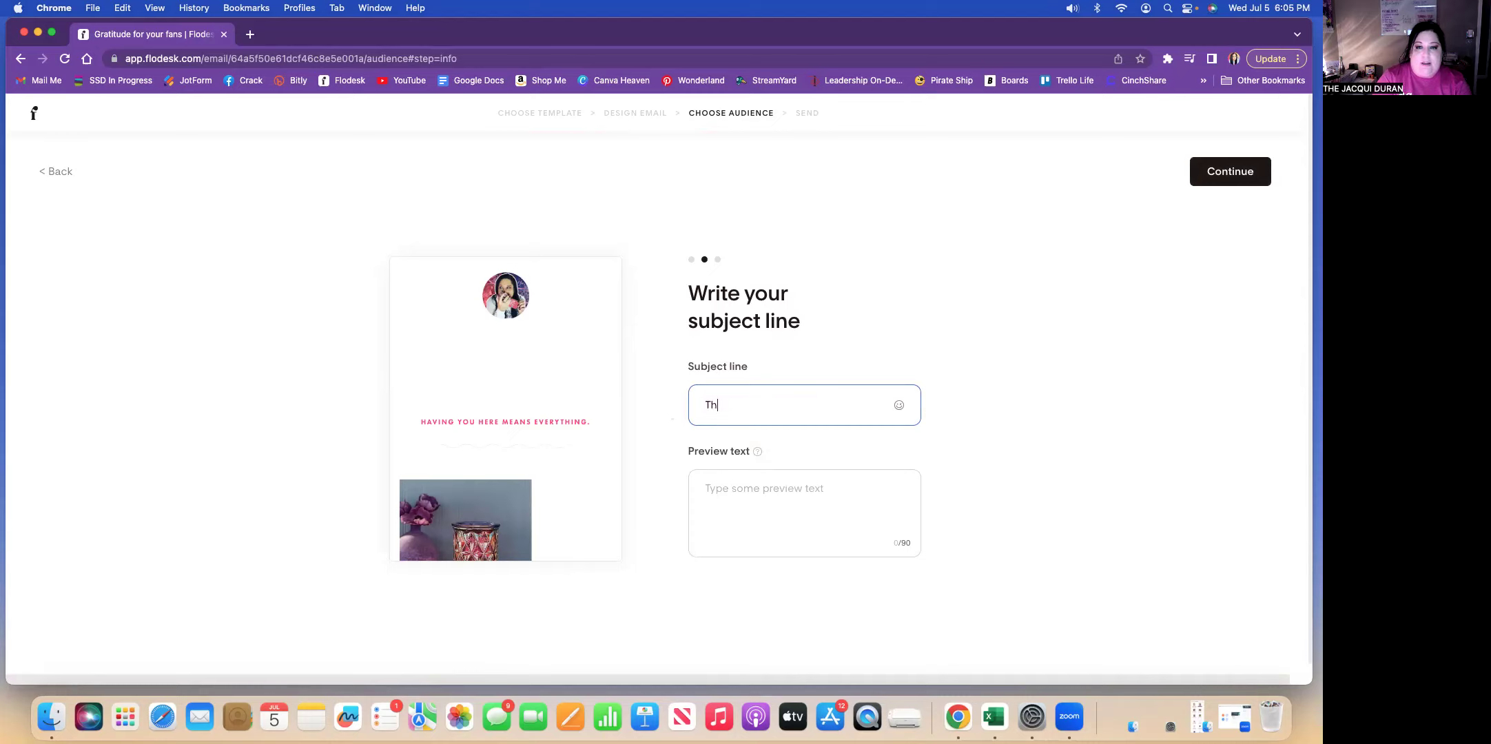
{"action": "type", "text": "ank you, "}
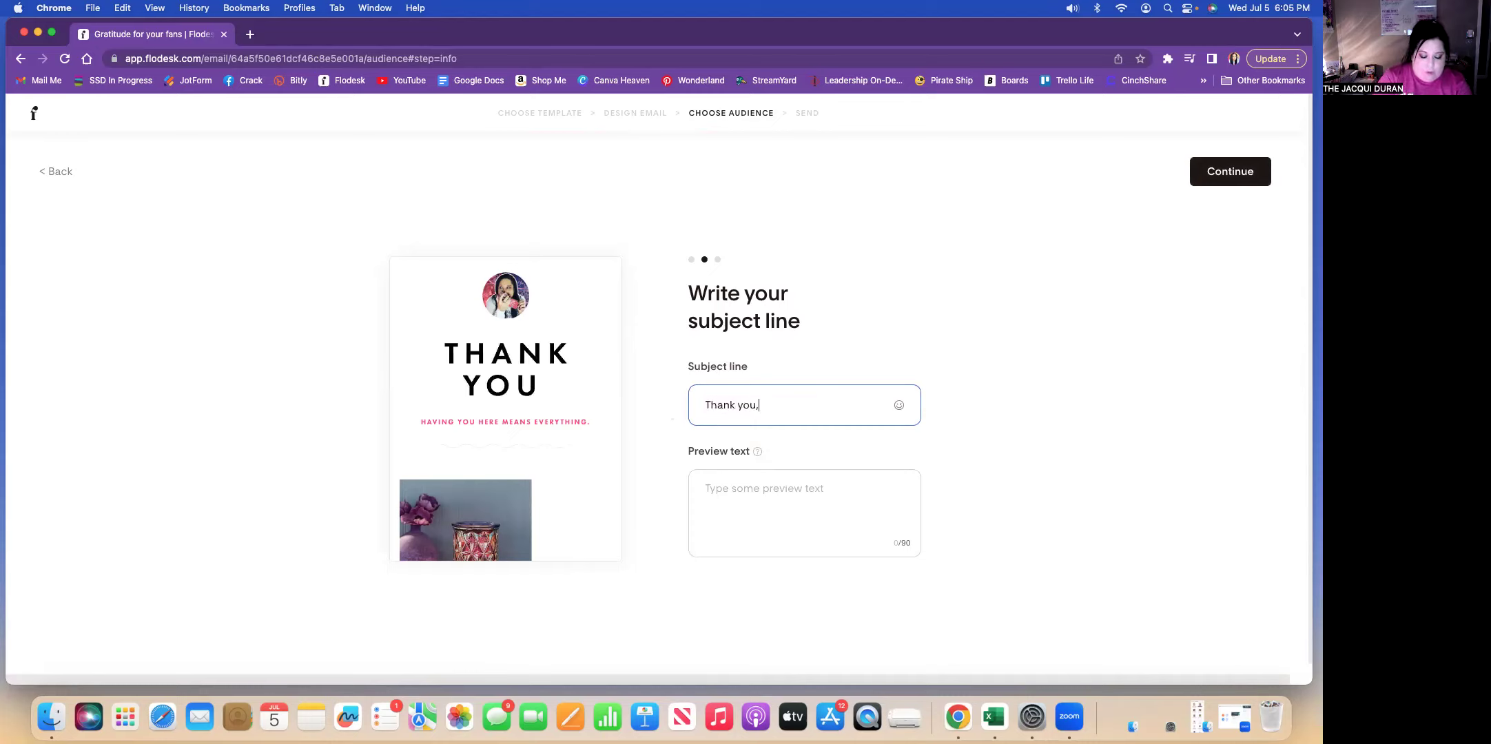
- Append a First name personalization to the subject line, with "Friend" as the fallback when the name is unavailable
{"action": "type", "text": "@"}
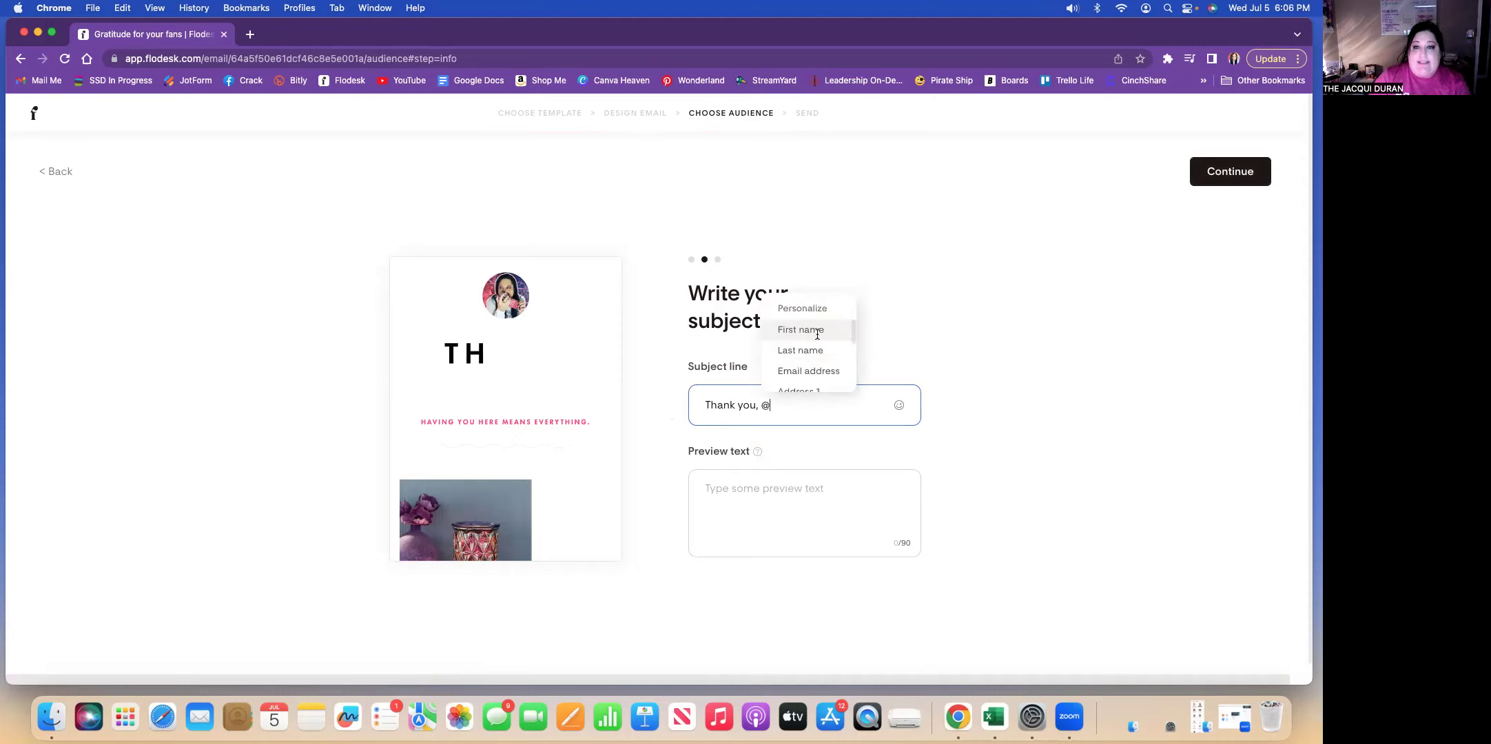
{"action": "scroll", "coordinate": [816, 356], "scroll_direction": "down", "scroll_amount": 5}
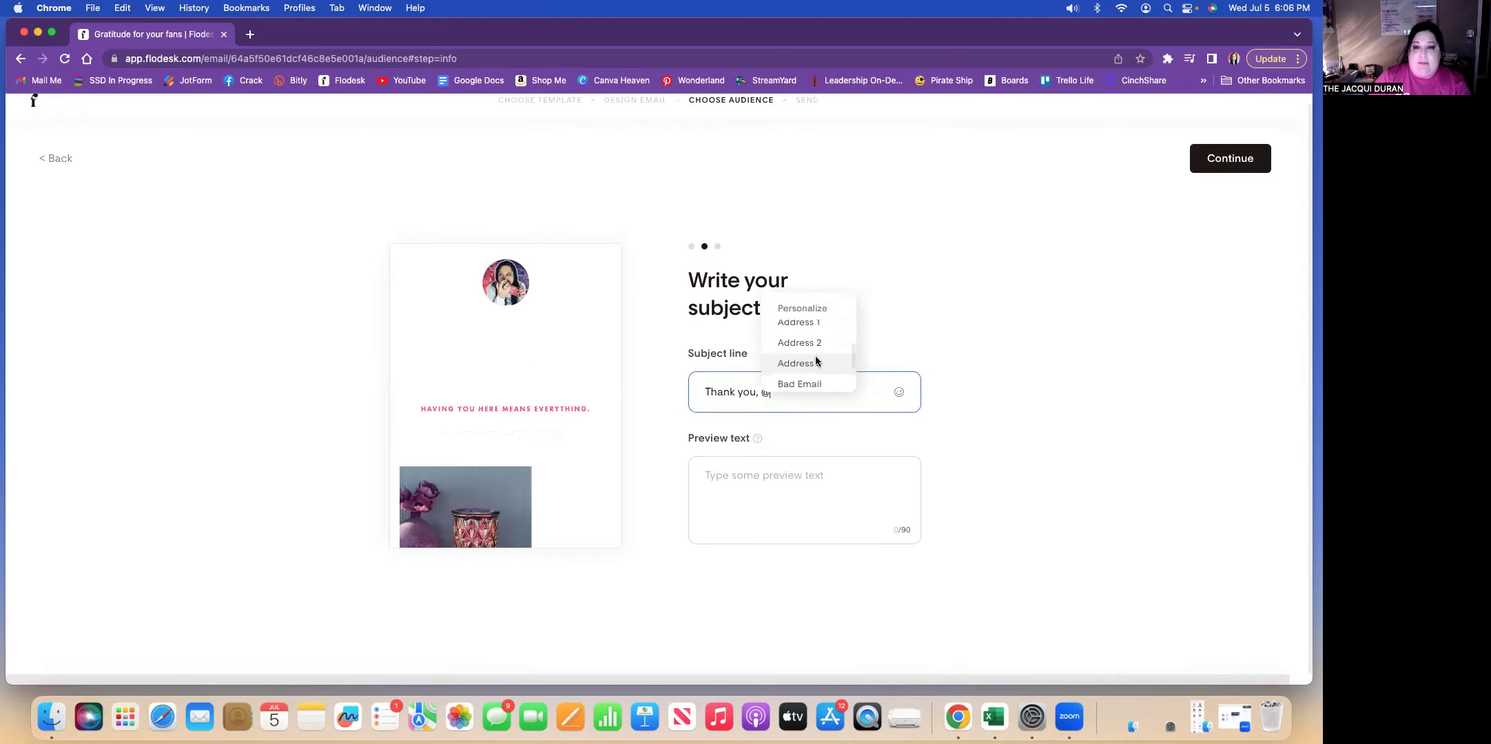
{"action": "scroll", "coordinate": [815, 356], "scroll_direction": "up", "scroll_amount": 5}
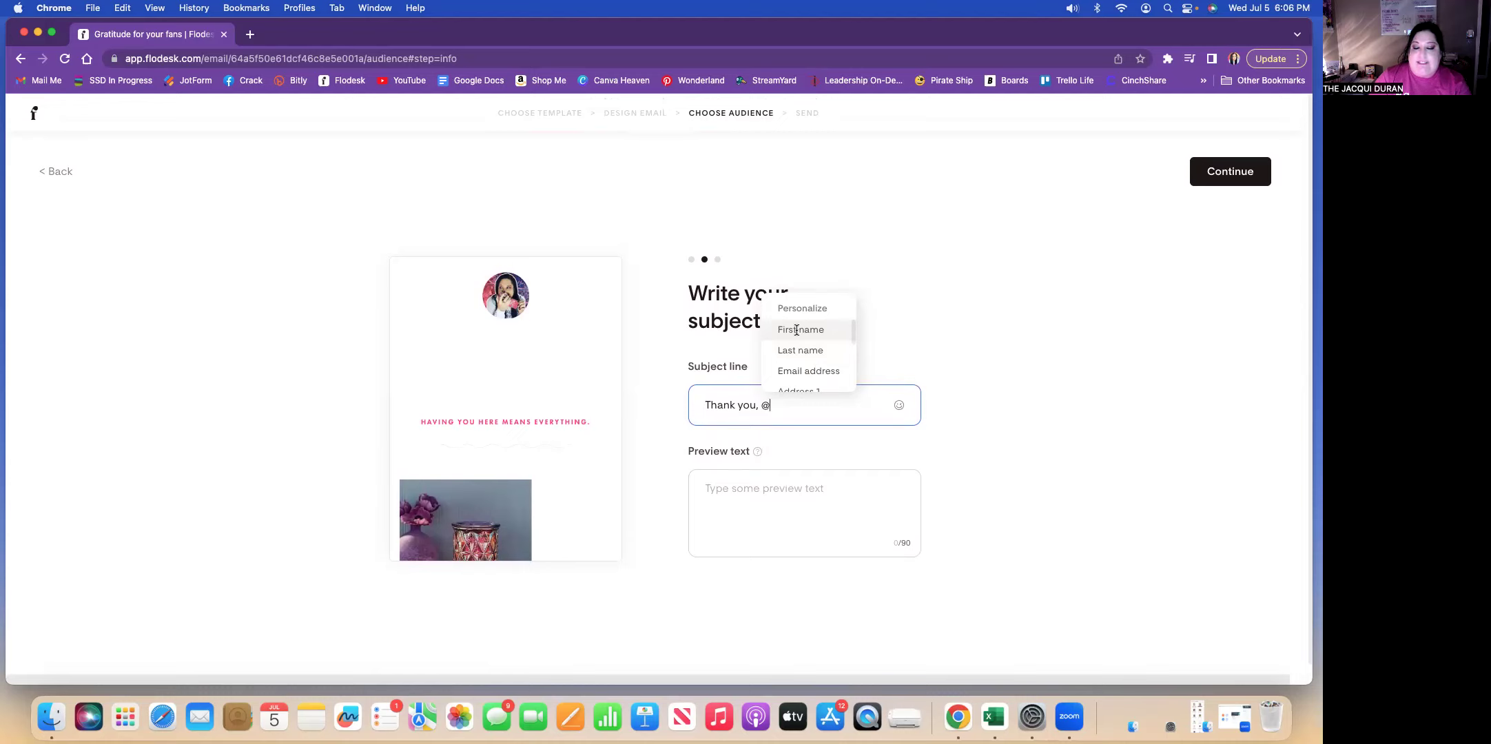
{"action": "left_click", "coordinate": [797, 330]}
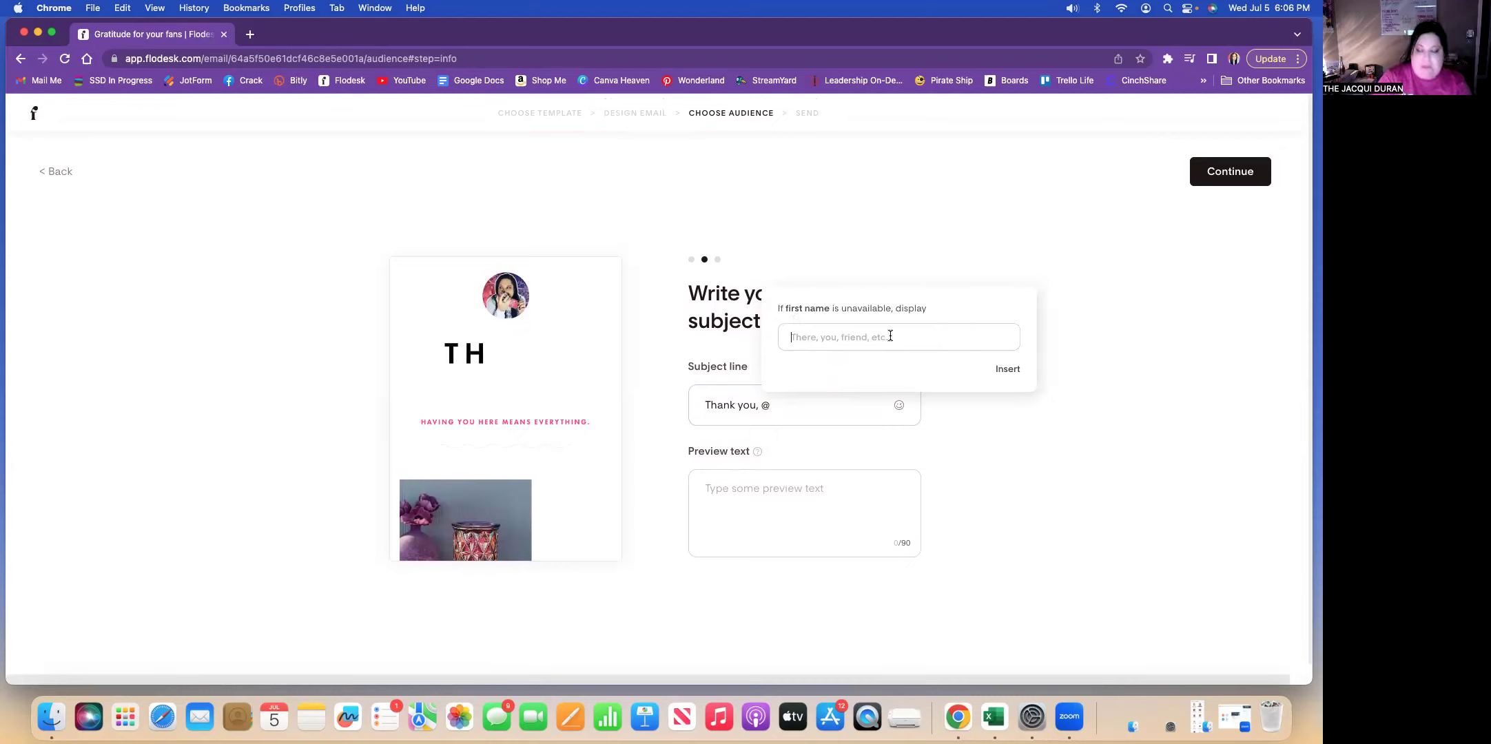
{"action": "type", "text": "Fri"}
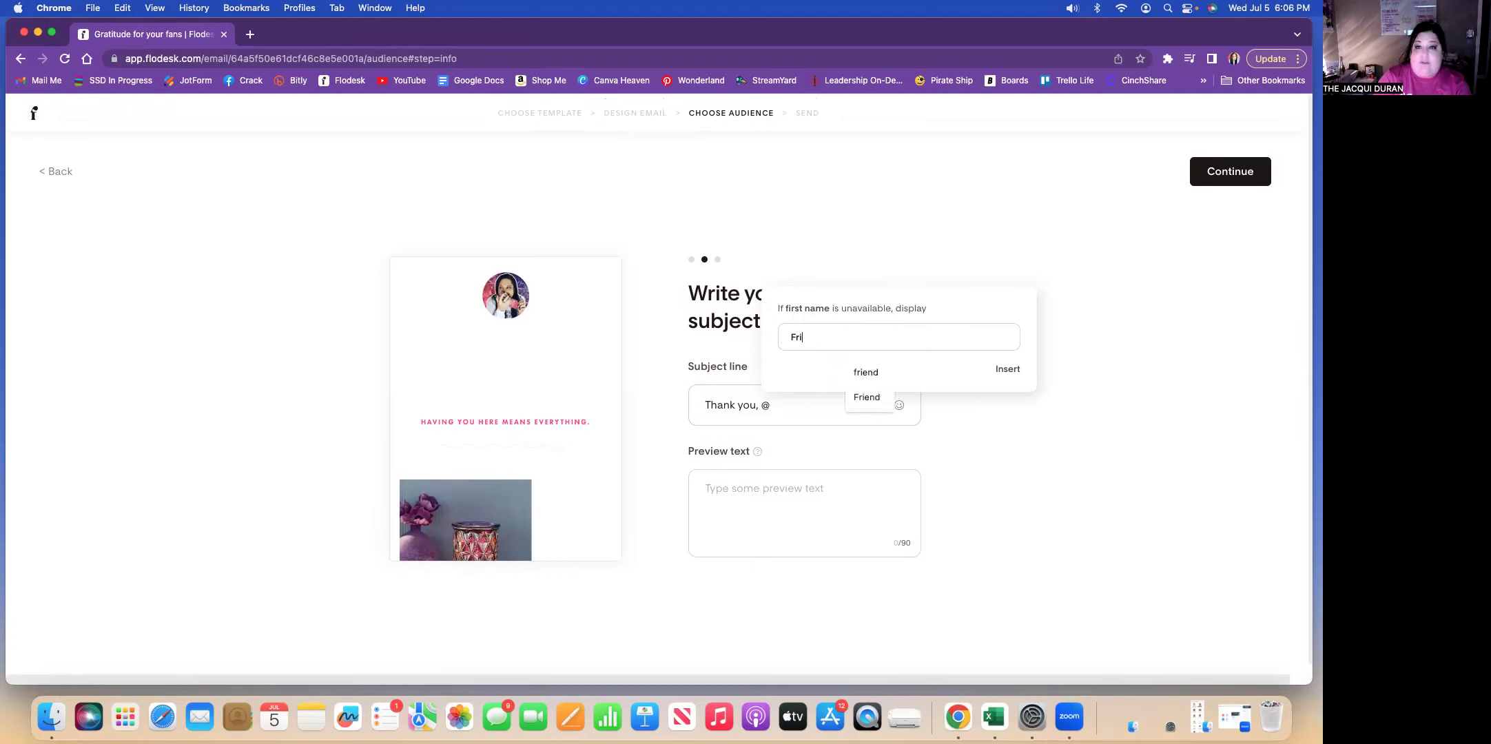
{"action": "type", "text": "end"}
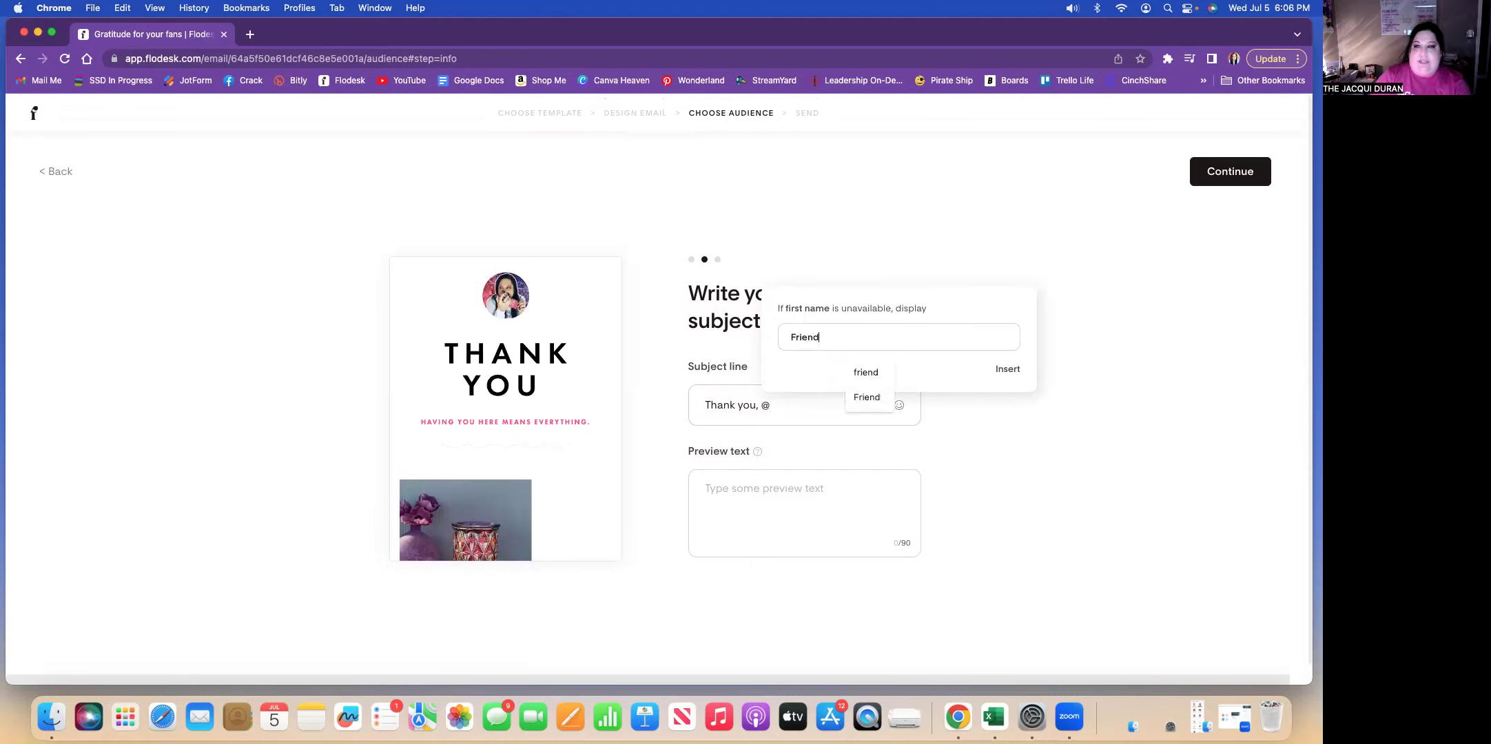
{"action": "left_click", "coordinate": [1018, 373]}
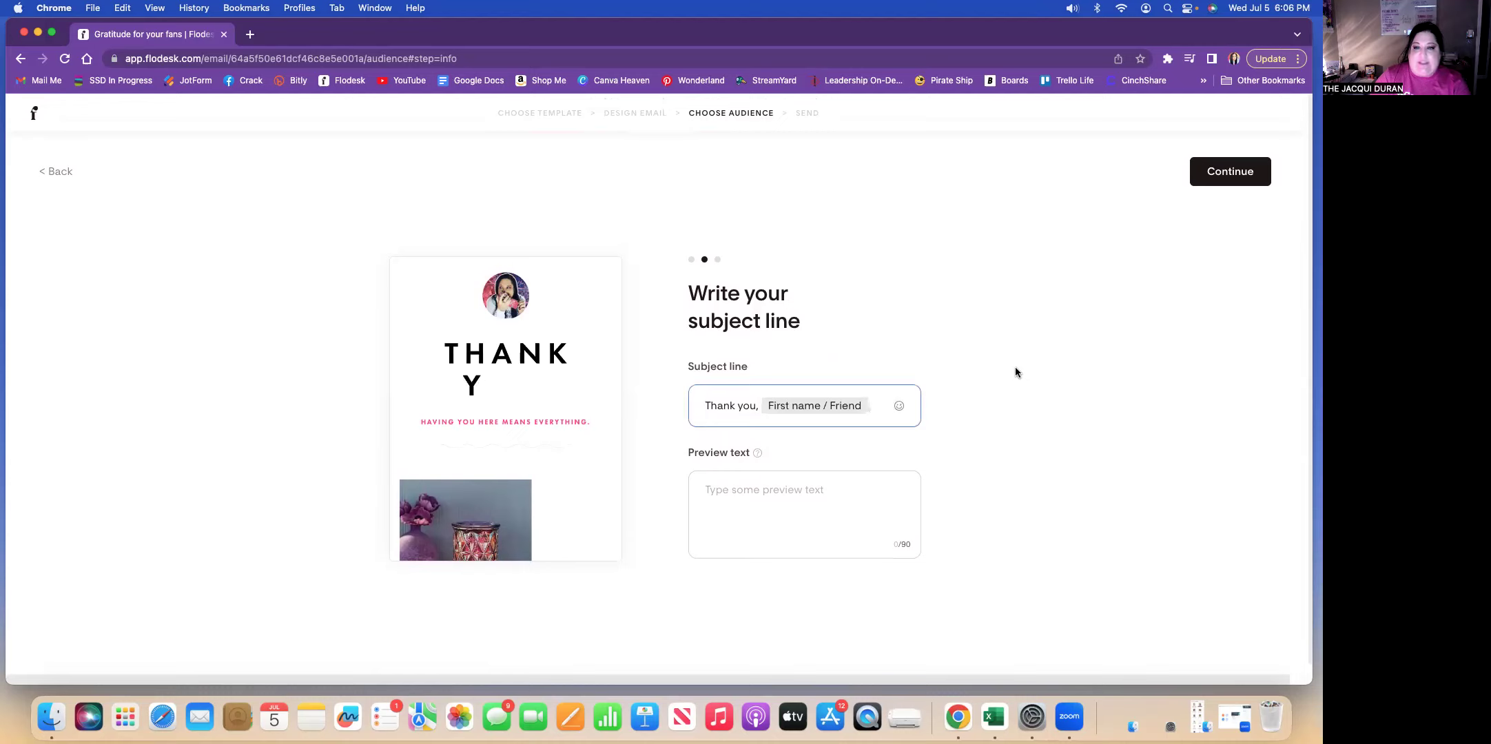
- Finish the subject line with an exclamation mark and the Black Heart emoji
{"action": "type", "text": "!"}
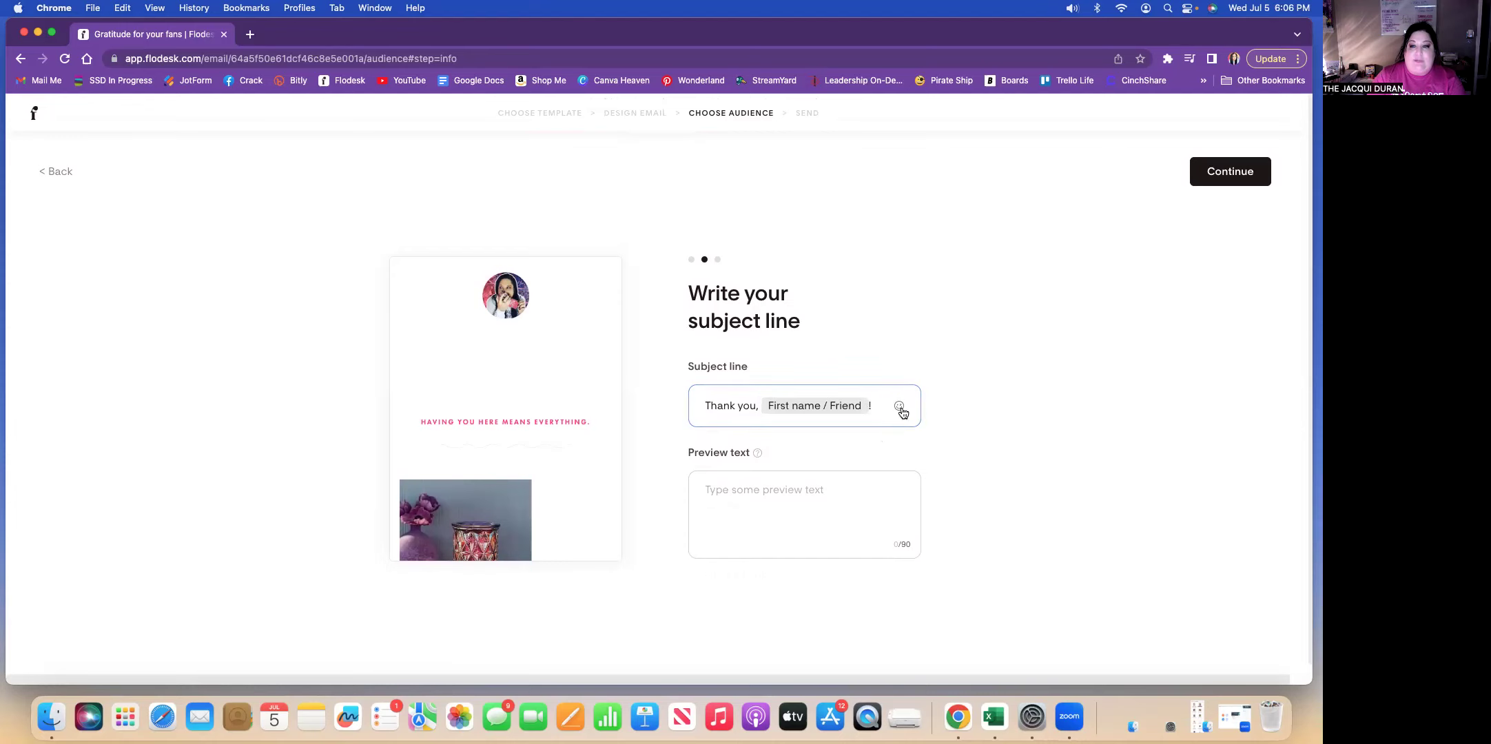
{"action": "left_click", "coordinate": [900, 407]}
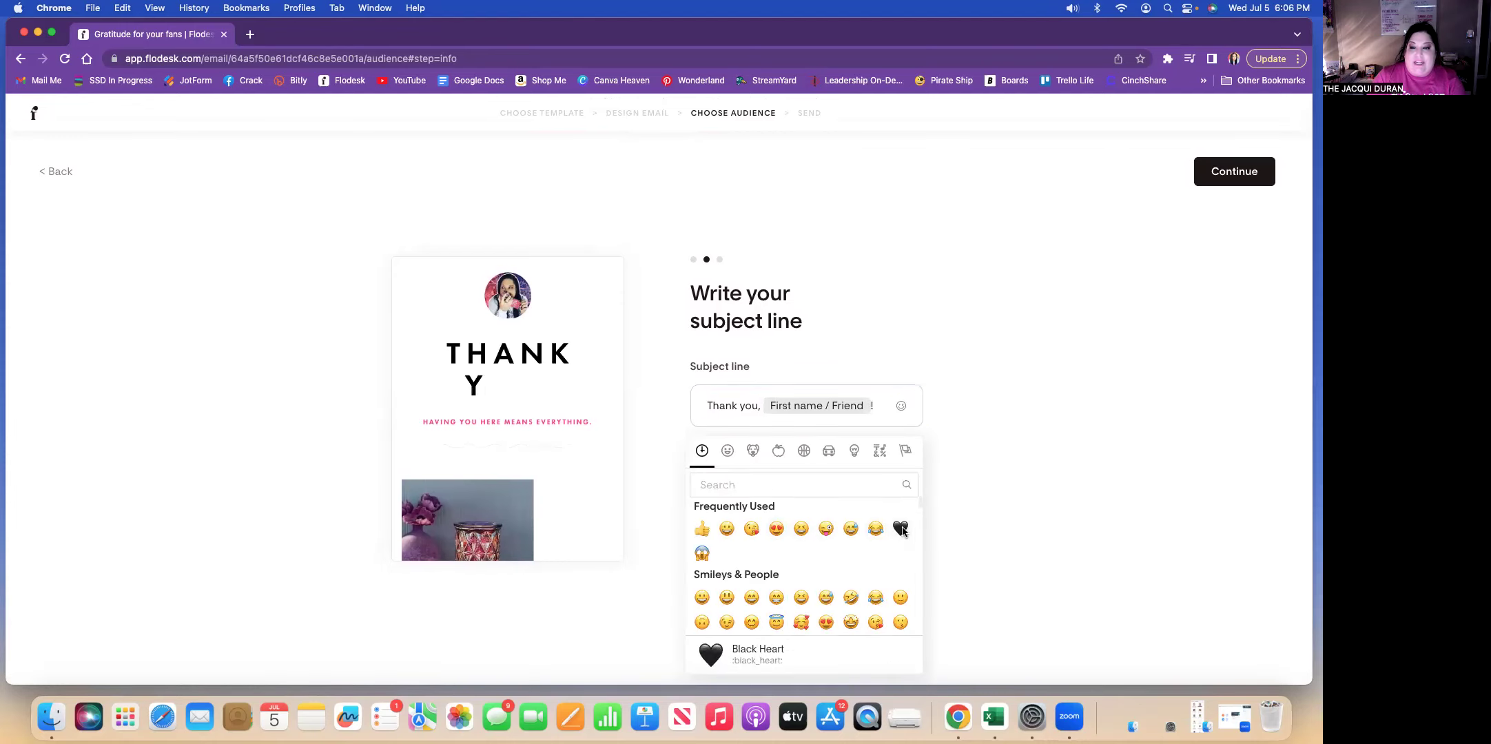
{"action": "left_click", "coordinate": [900, 528]}
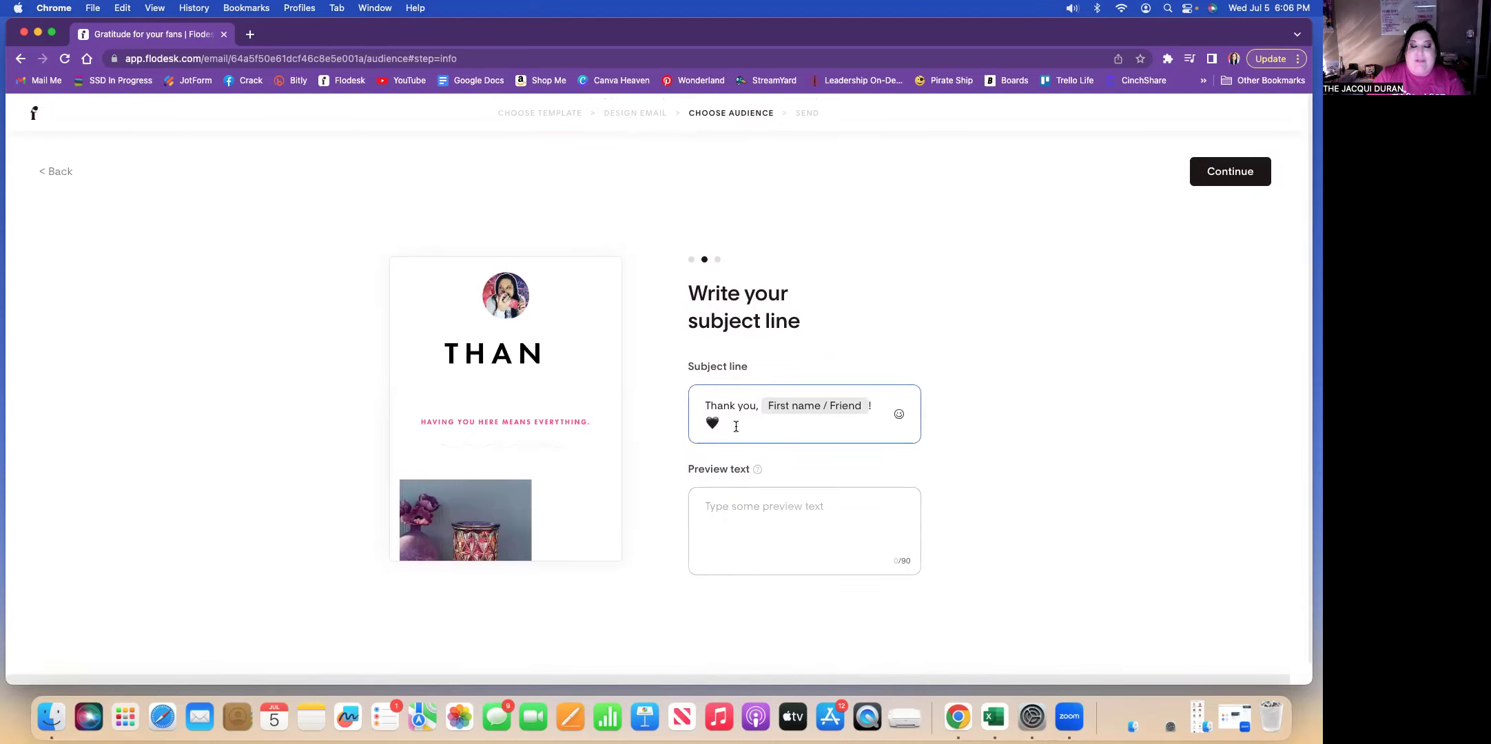
- Enter "Just stopping by to say thanks!" as the preview text and continue to choosing recipients
{"action": "left_click", "coordinate": [757, 502]}
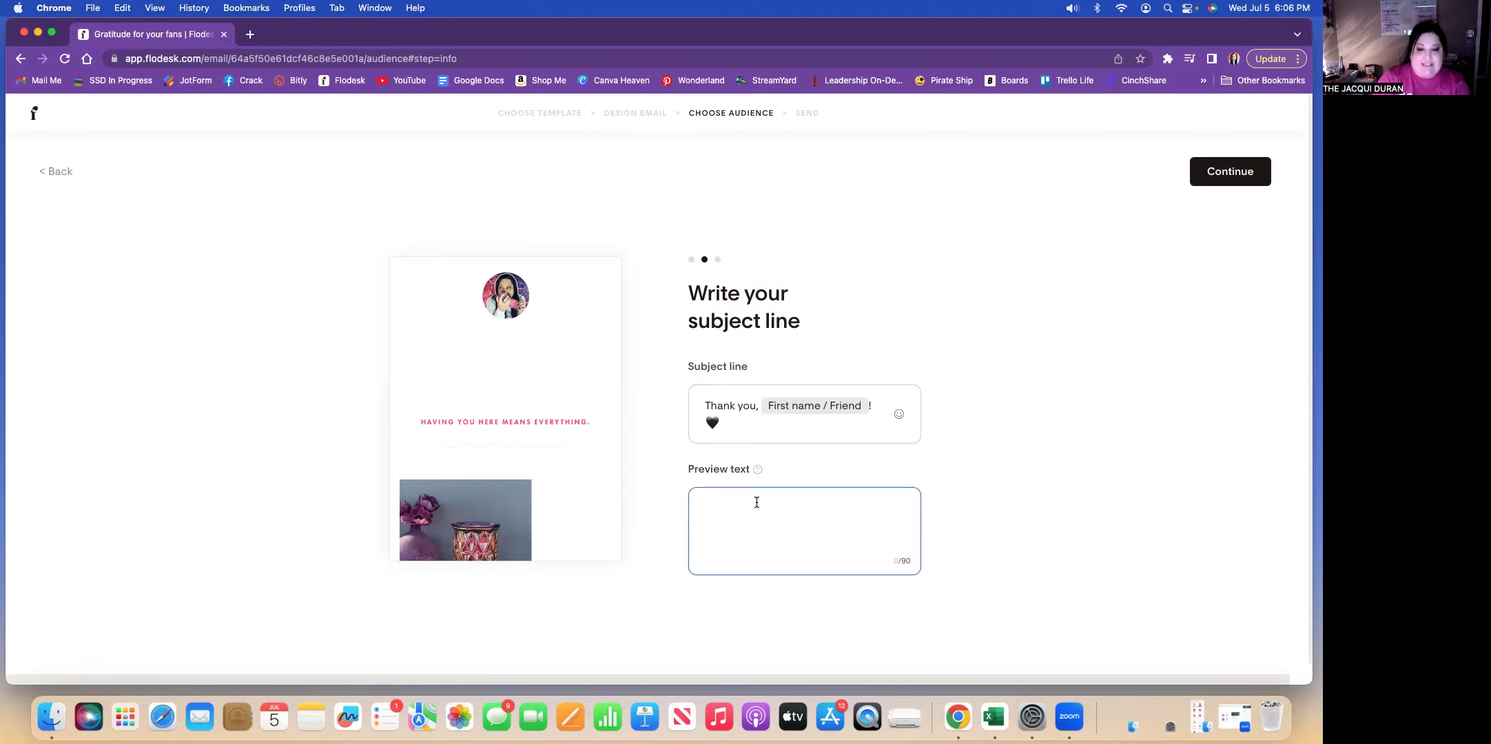
{"action": "type", "text": "J"}
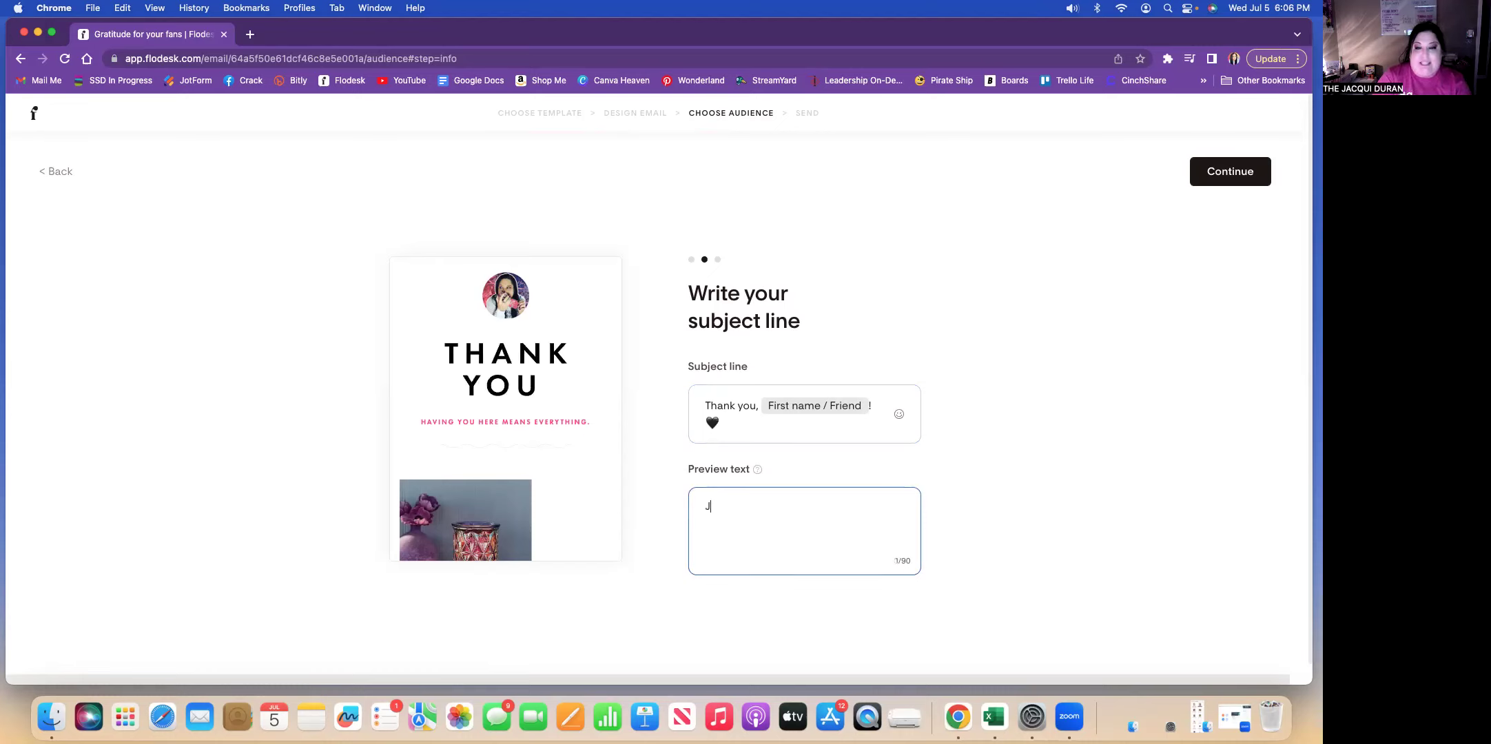
{"action": "type", "text": "ust s"}
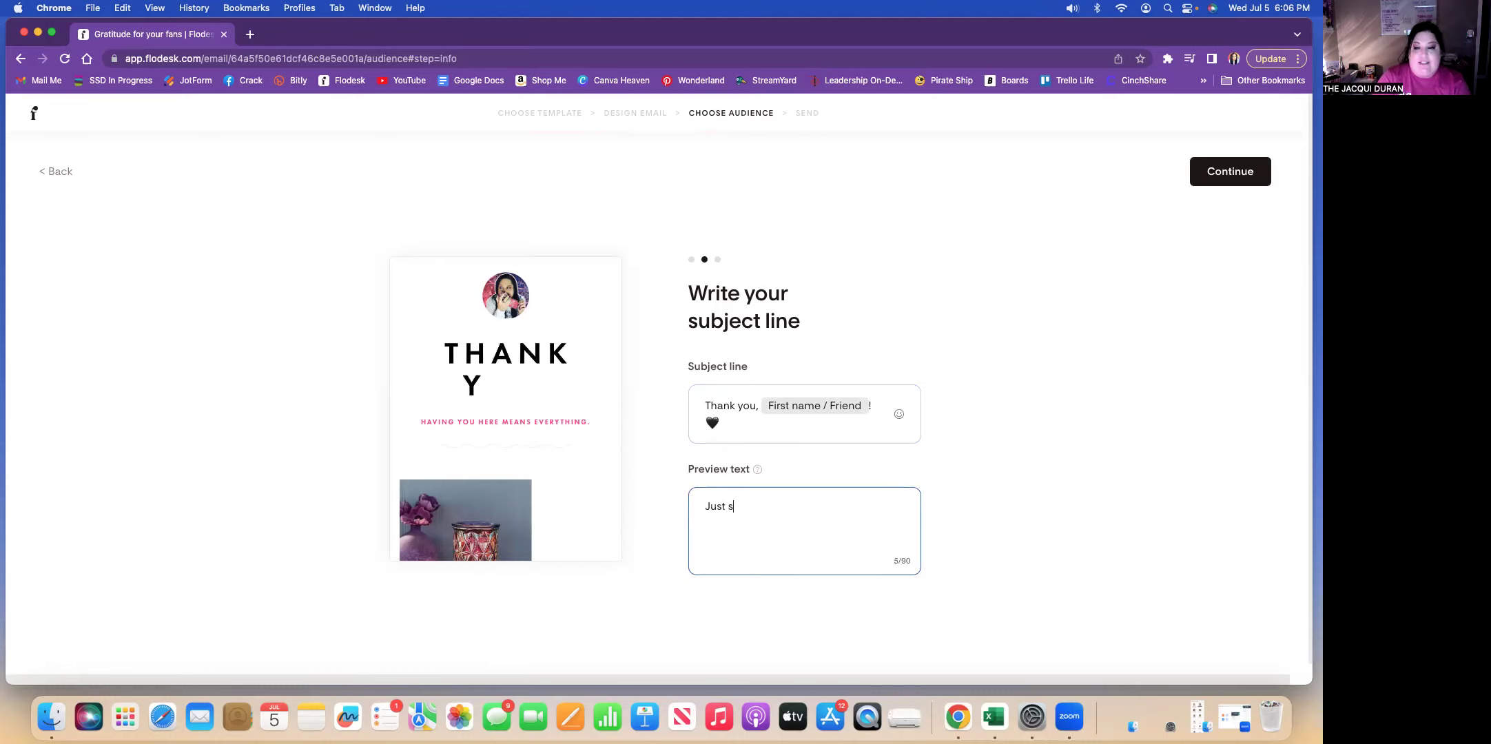
{"action": "type", "text": "topping by to "}
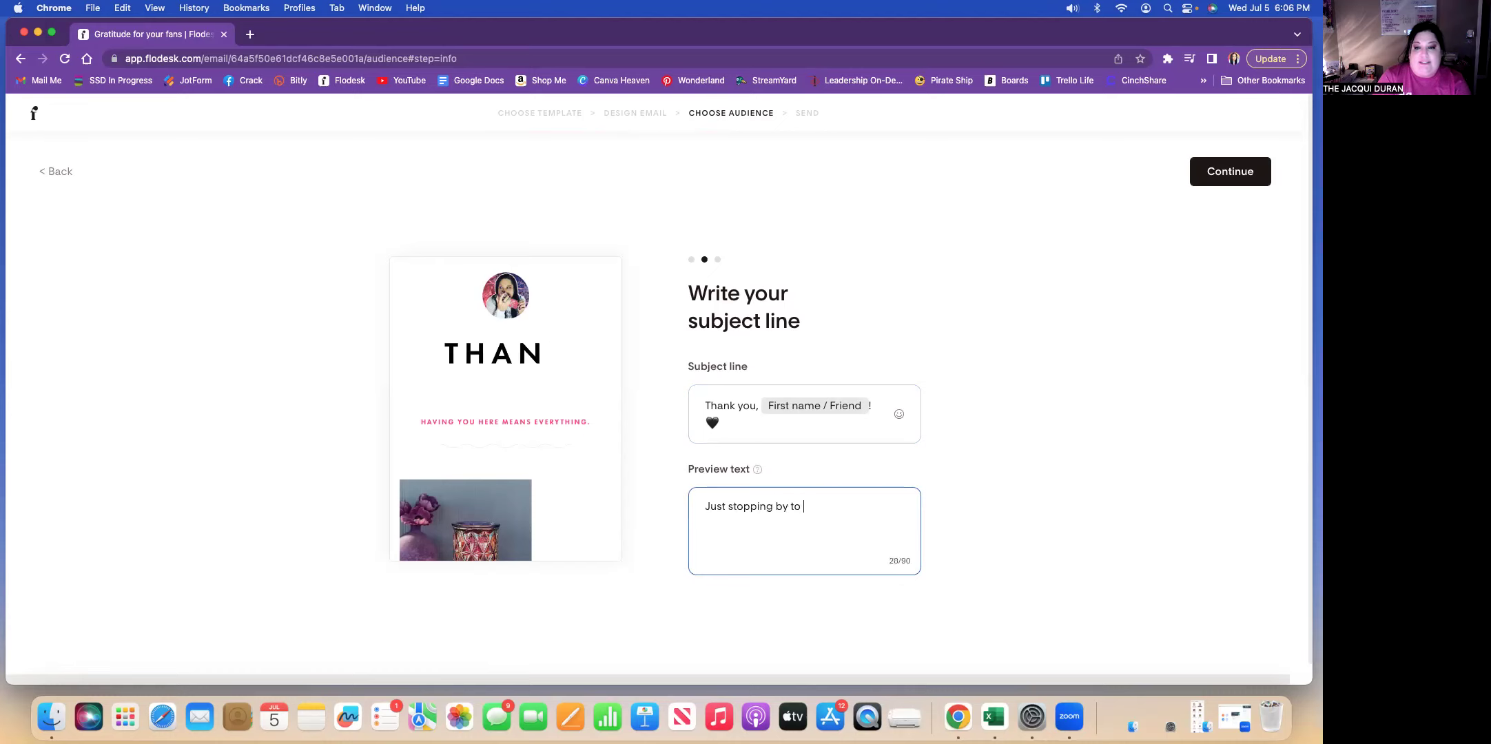
{"action": "type", "text": "s"}
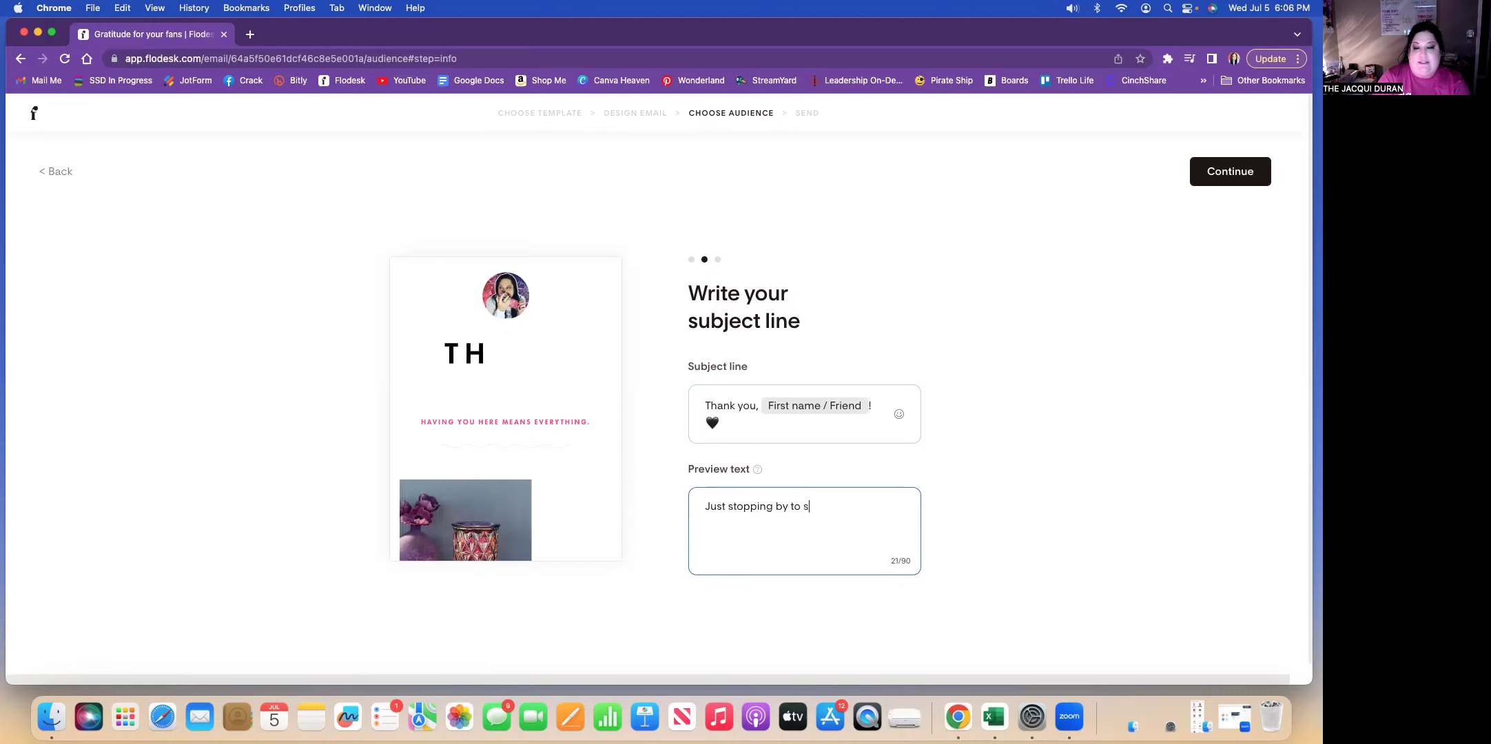
{"action": "type", "text": "ay thanks!"}
{"action": "left_click", "coordinate": [943, 478]}
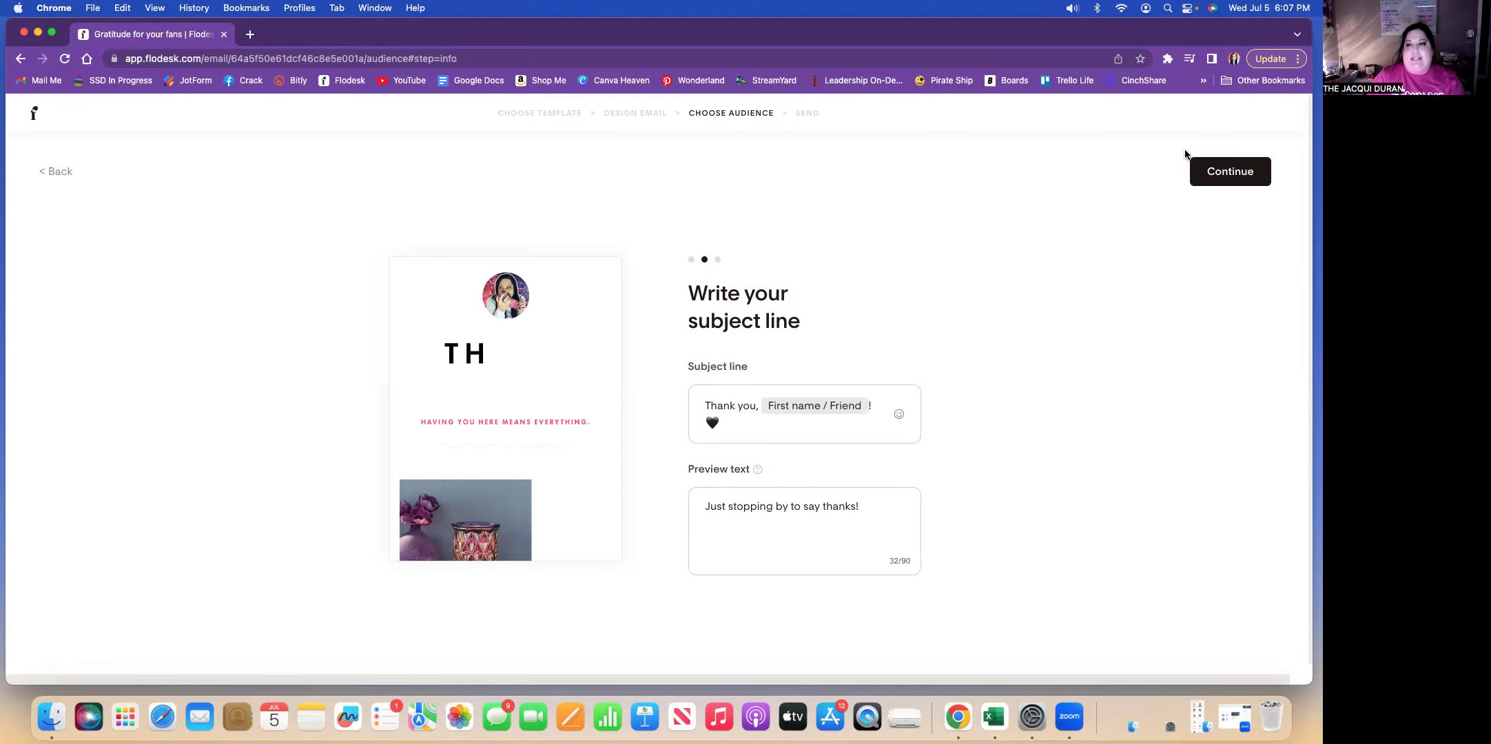
{"action": "left_click", "coordinate": [1224, 180]}
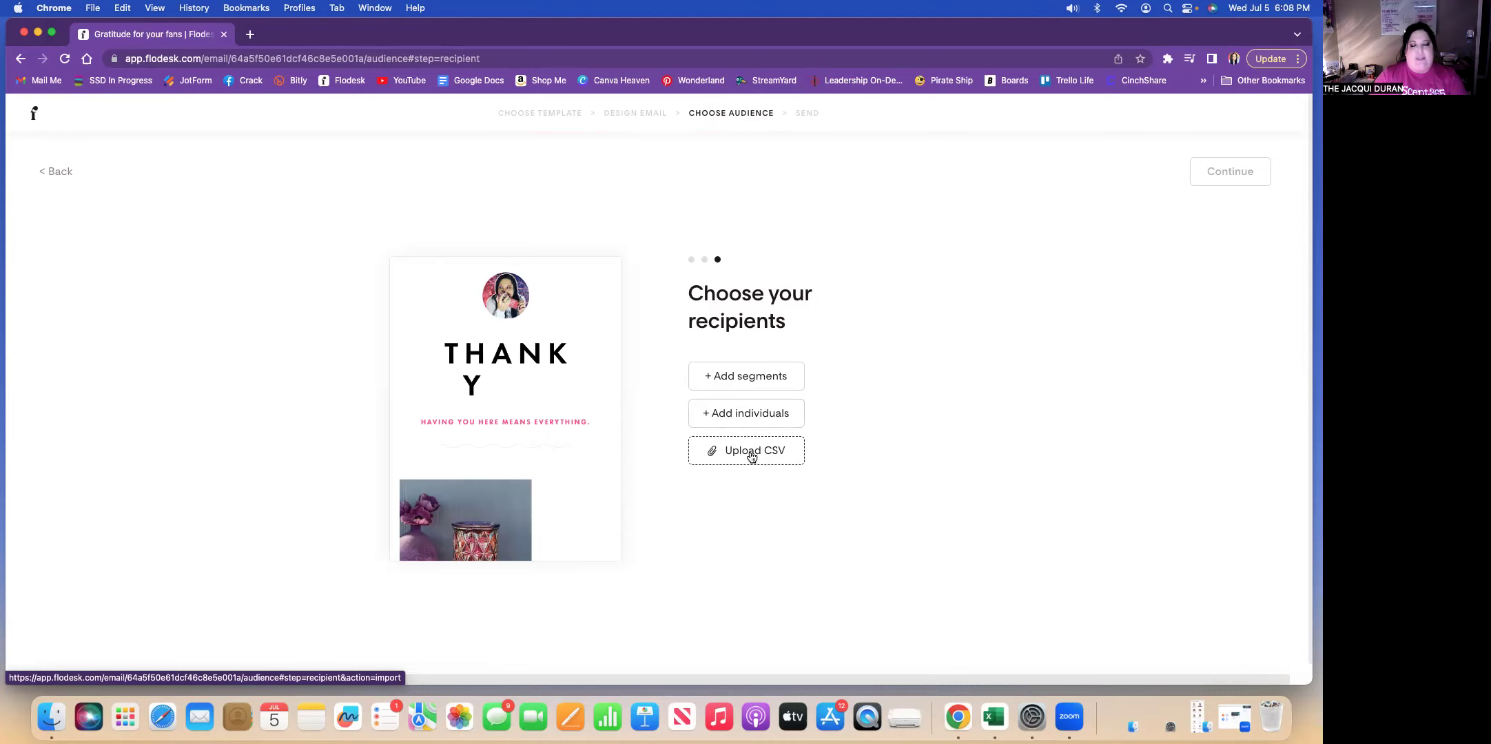
- Try the Customer segment as the included recipients, look through the segments available for exclusion, and remove Customer from the recipients
{"action": "left_click", "coordinate": [770, 383]}
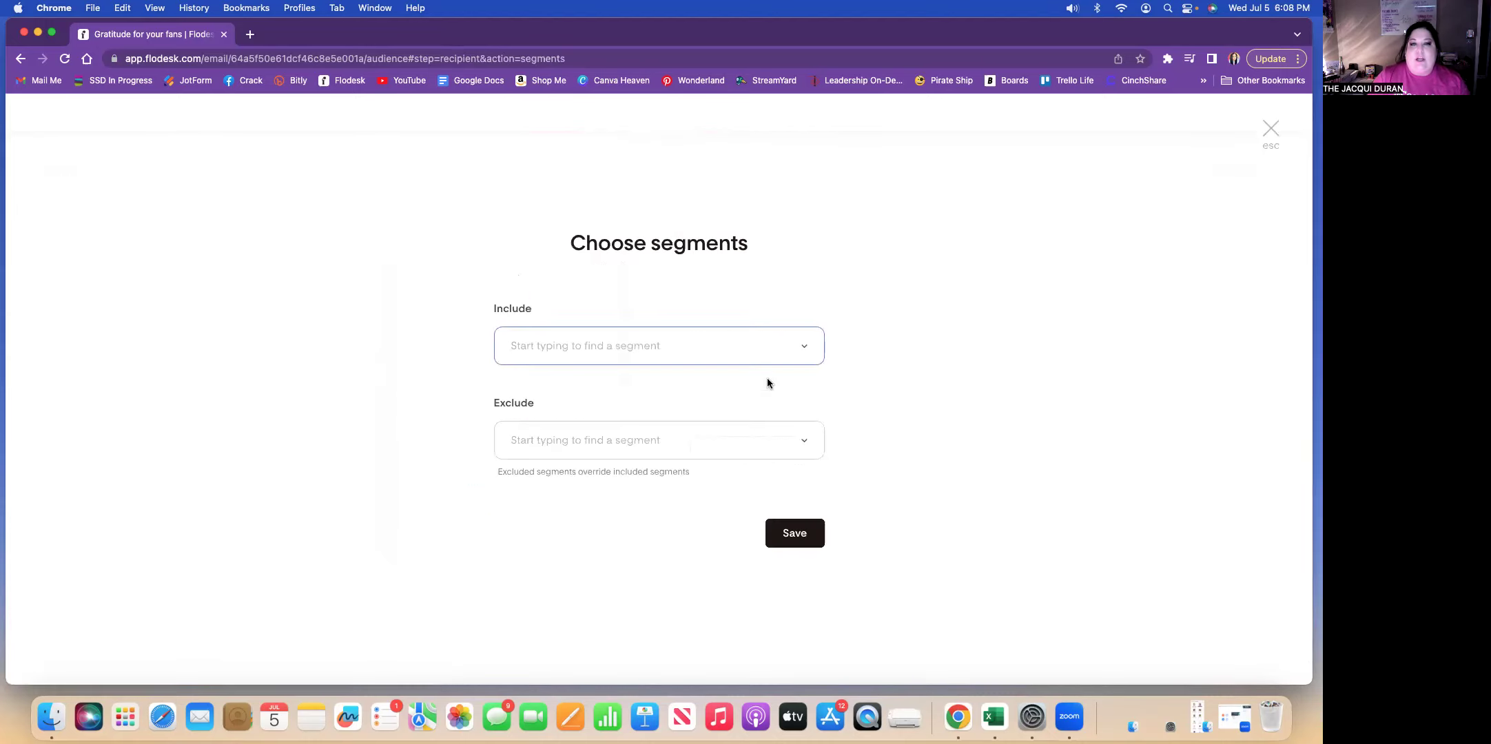
{"action": "left_click", "coordinate": [802, 352]}
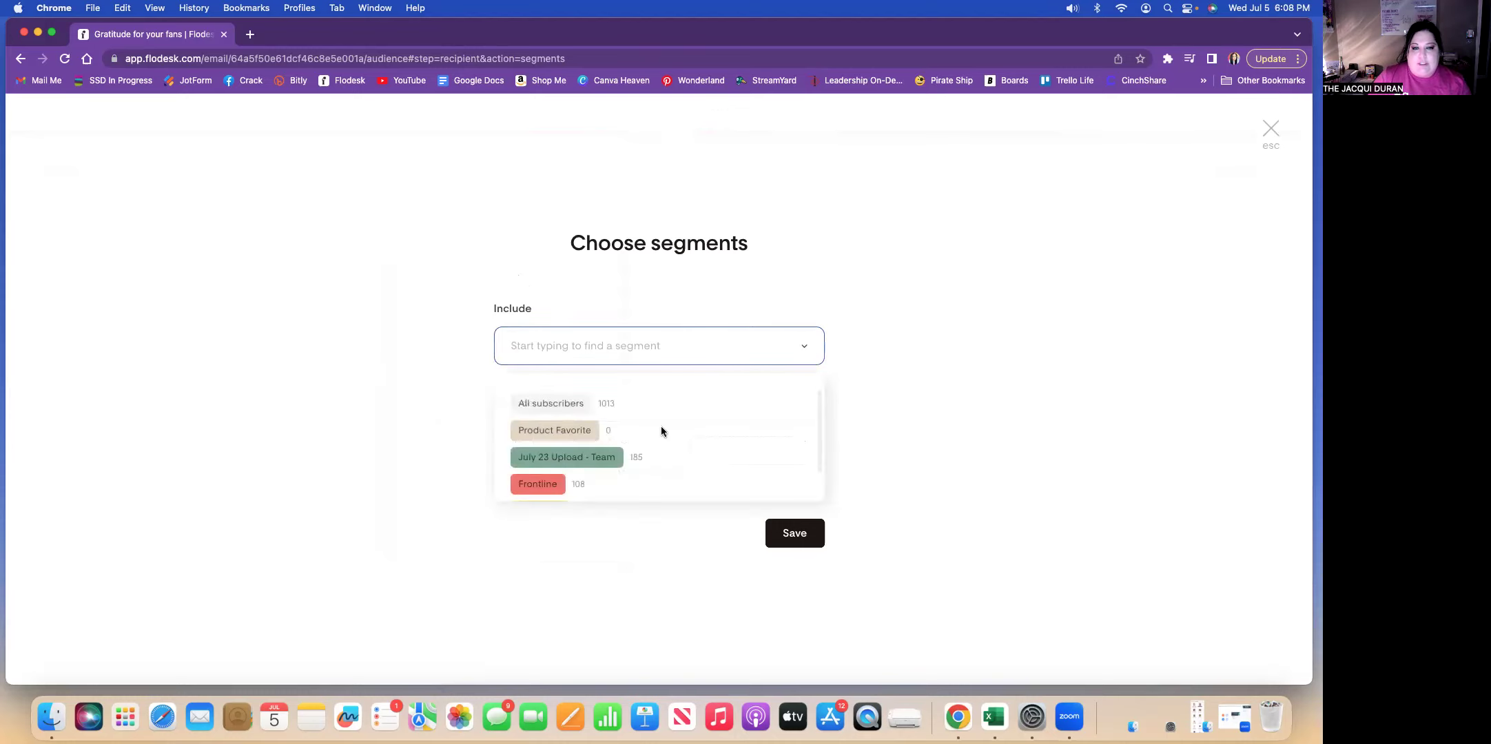
{"action": "scroll", "coordinate": [657, 428], "scroll_direction": "down", "scroll_amount": 2}
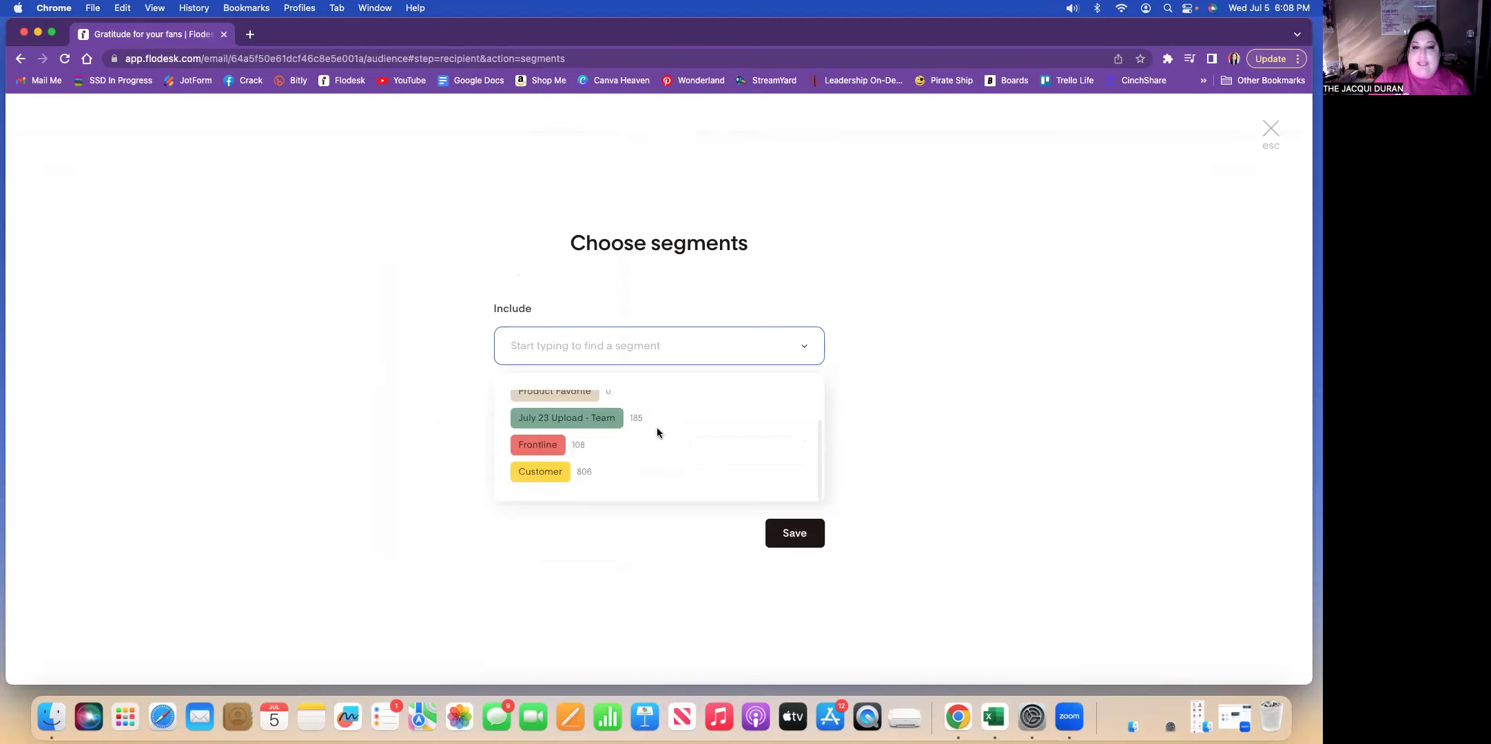
{"action": "scroll", "coordinate": [657, 433], "scroll_direction": "up", "scroll_amount": 1}
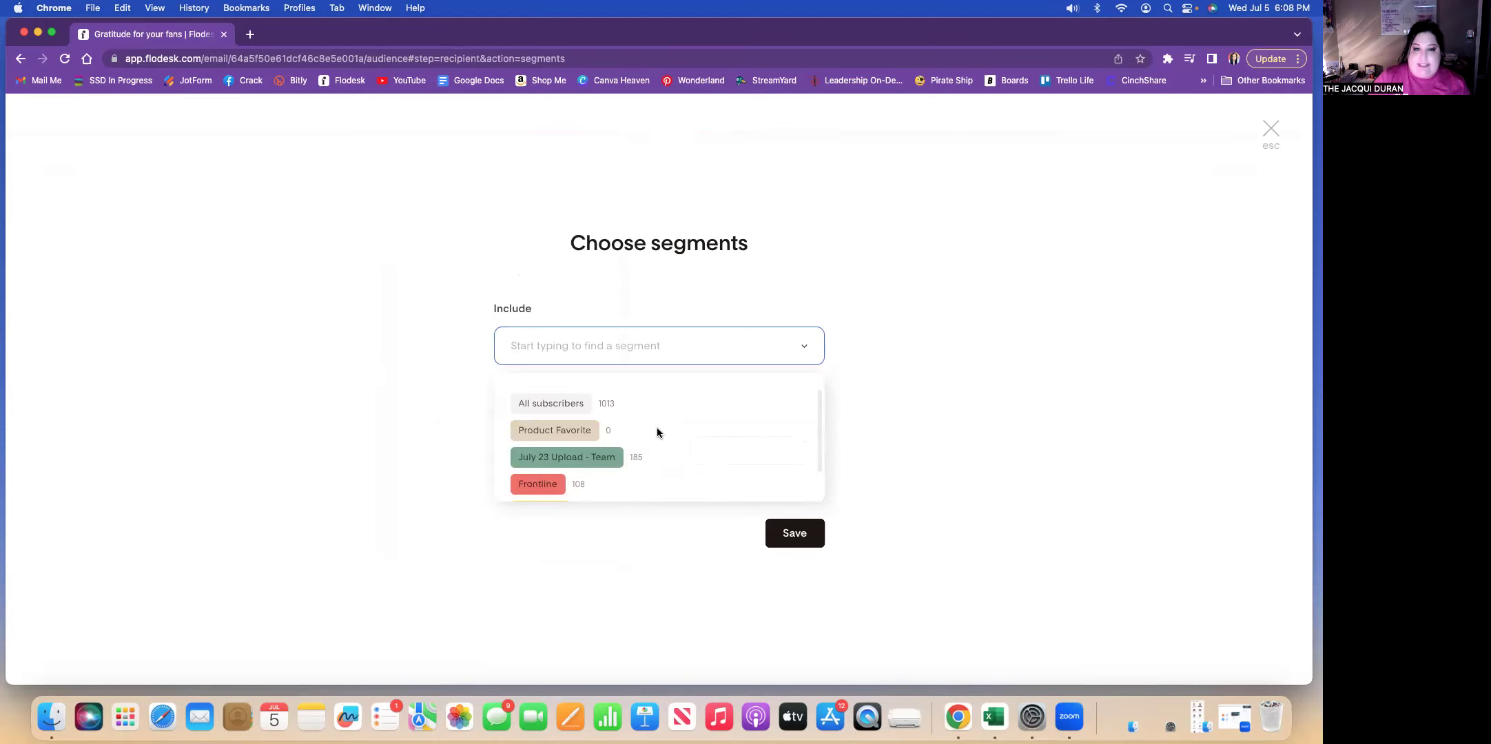
{"action": "scroll", "coordinate": [657, 433], "scroll_direction": "down", "scroll_amount": 2}
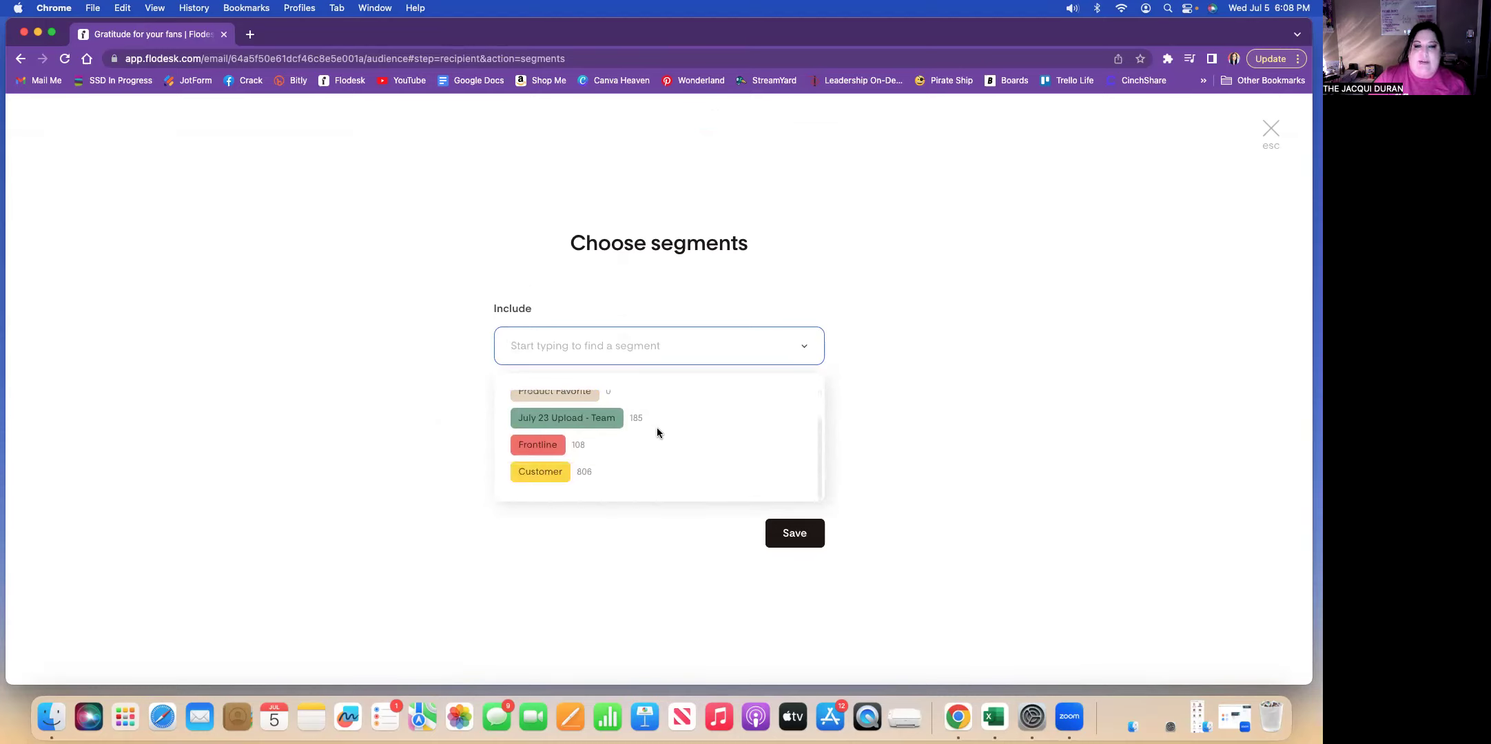
{"action": "left_click", "coordinate": [541, 472]}
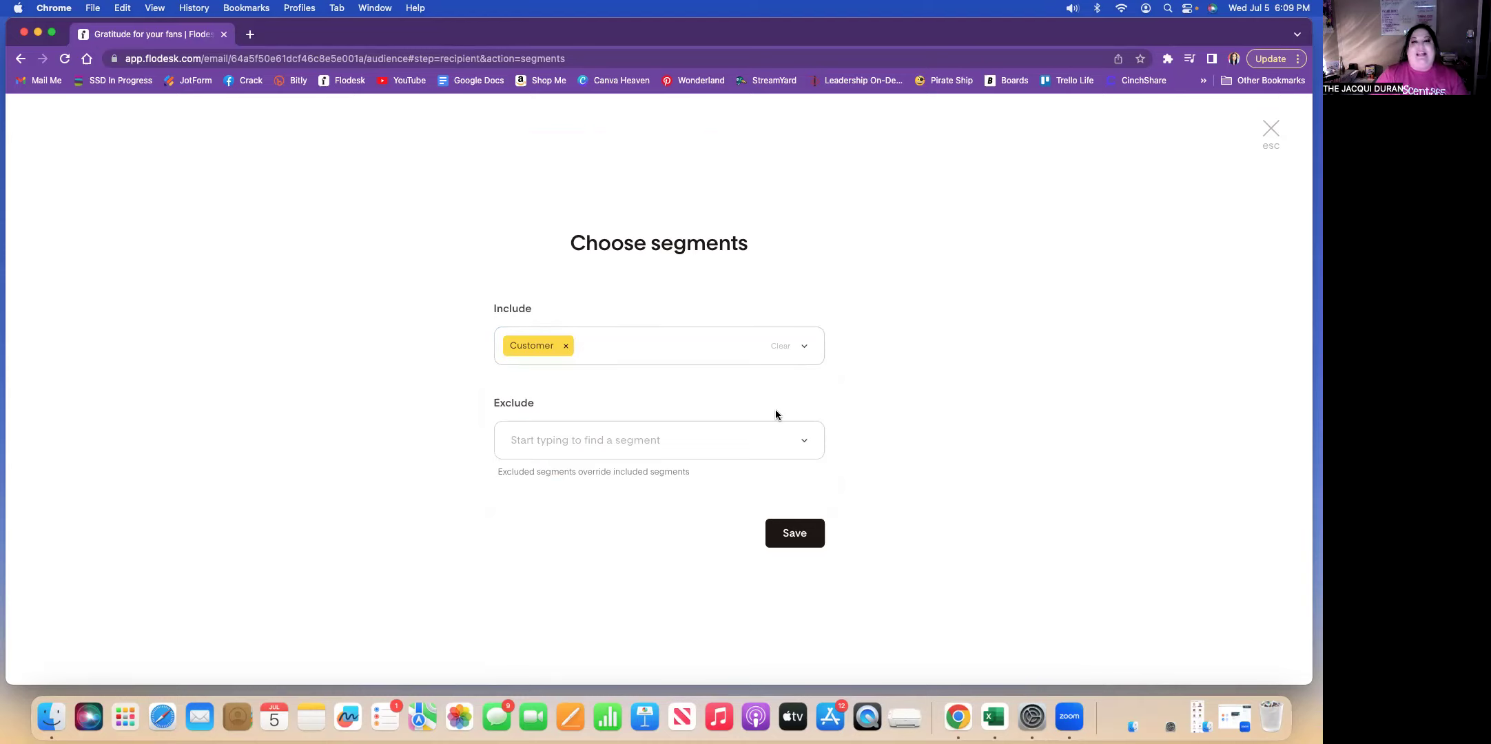
{"action": "left_click", "coordinate": [803, 441]}
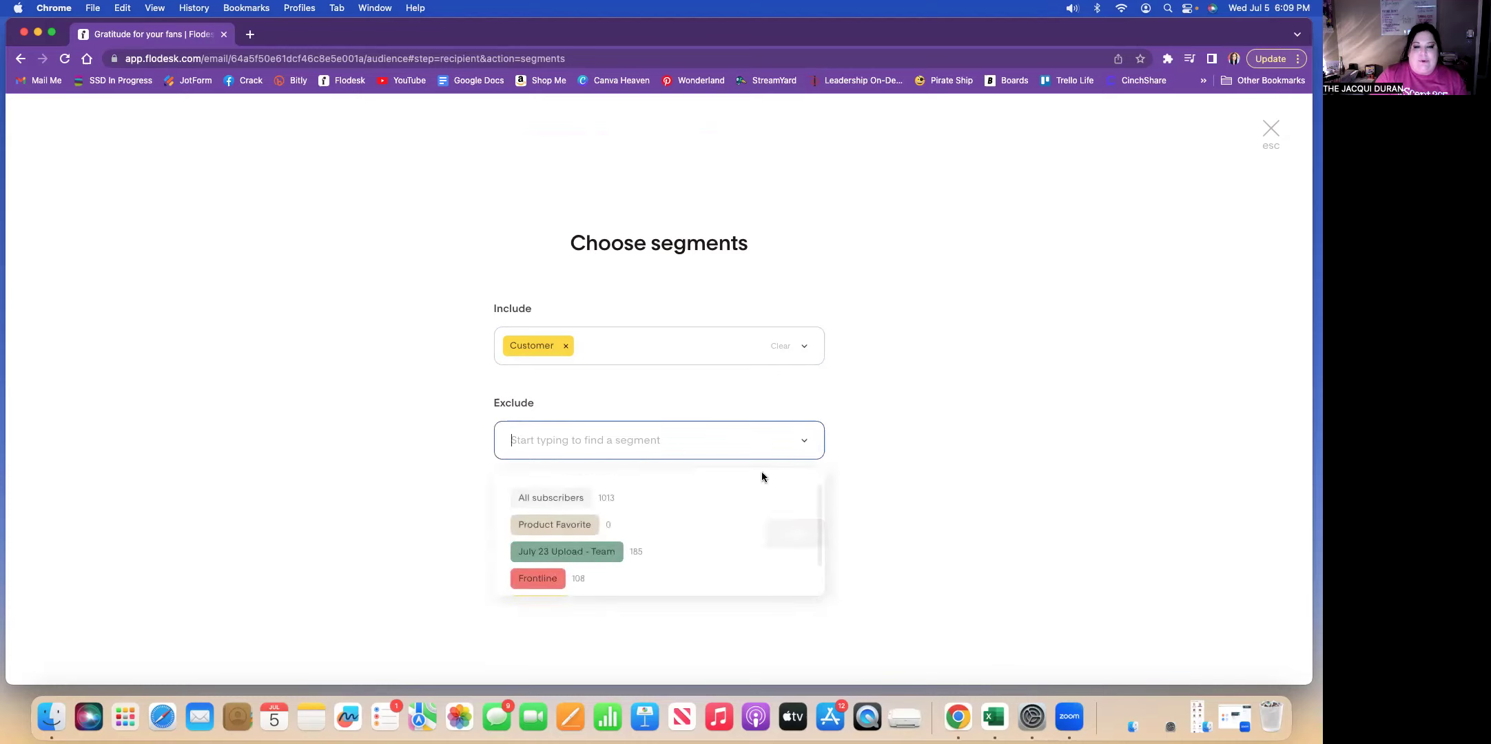
{"action": "scroll", "coordinate": [590, 555], "scroll_direction": "down", "scroll_amount": 2}
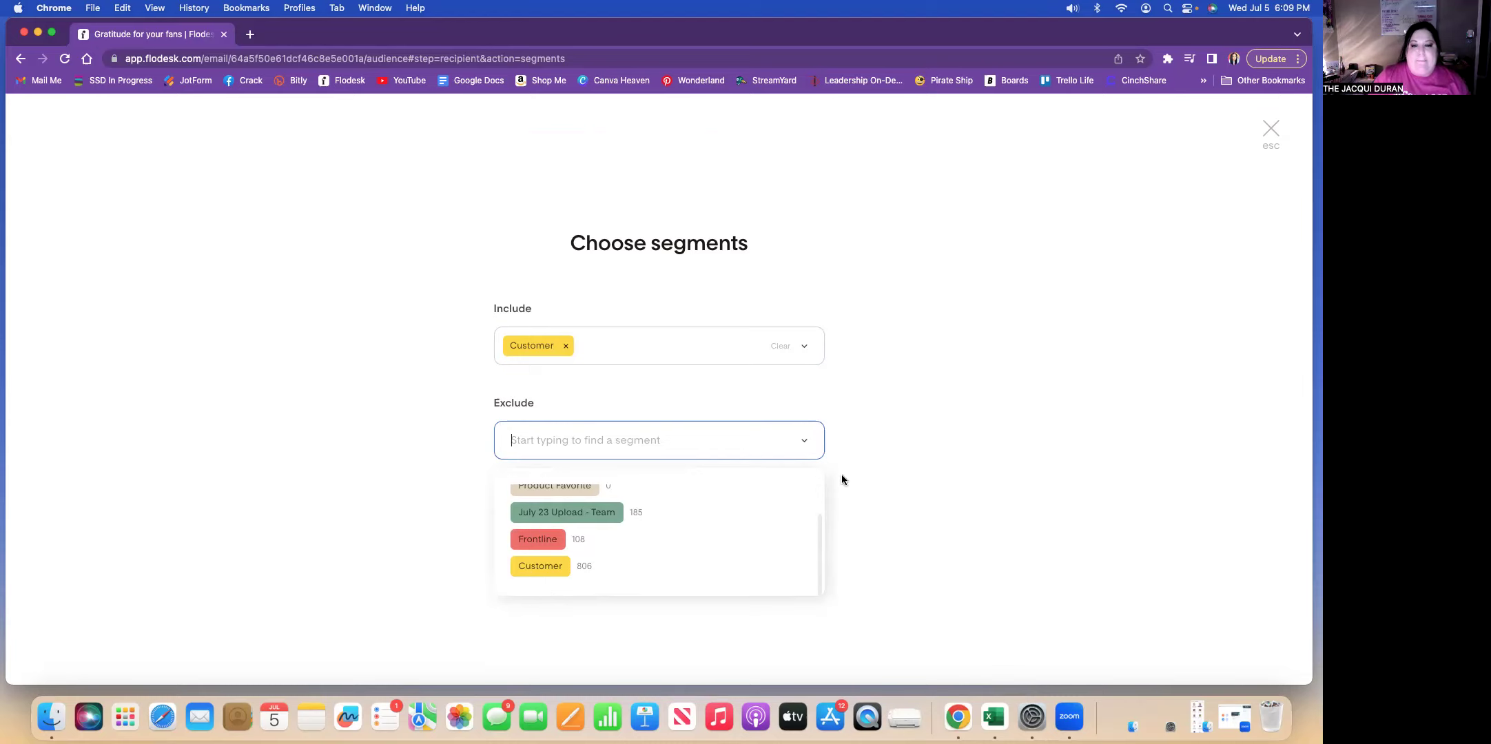
{"action": "left_click", "coordinate": [867, 471]}
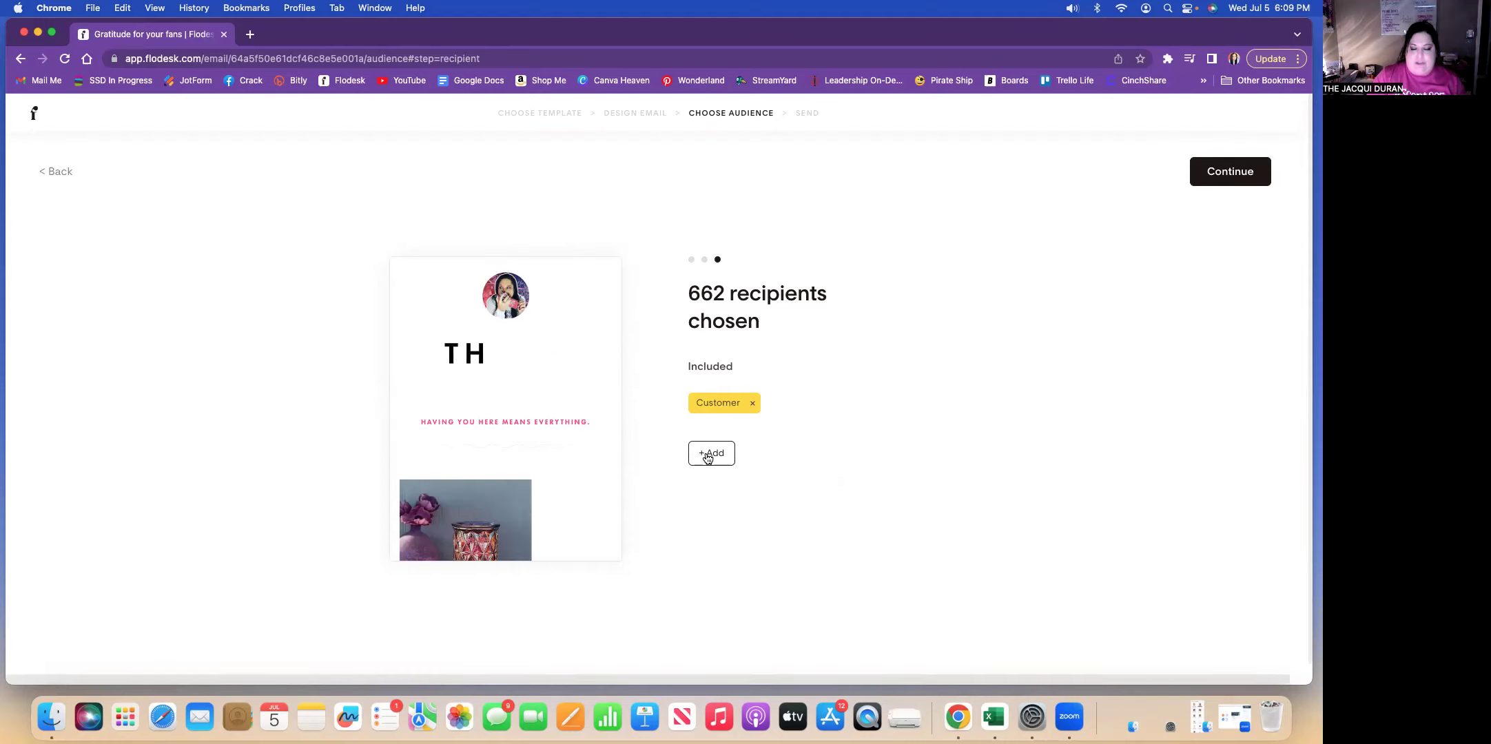
{"action": "left_click", "coordinate": [754, 405]}
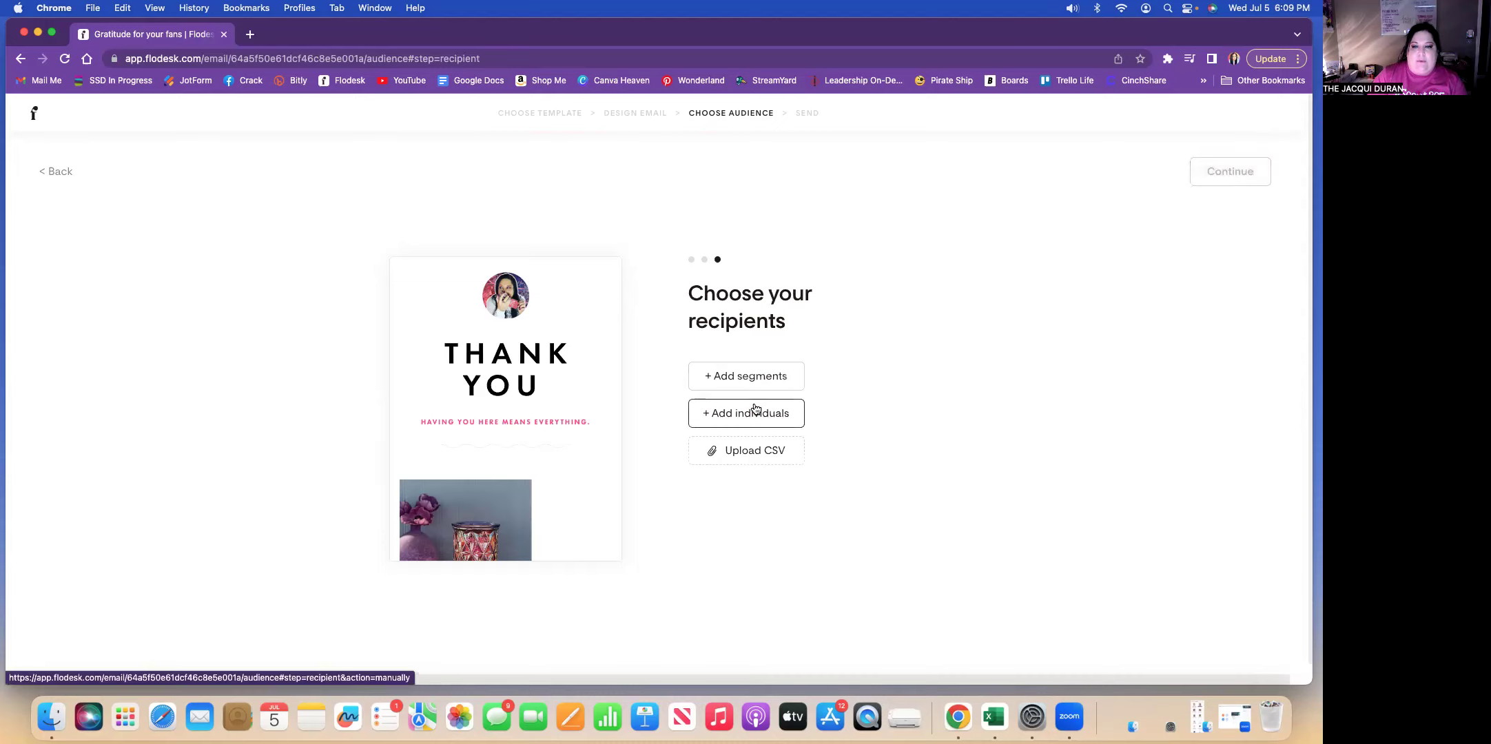
- Add the sender's own Gmail address as the individual recipient, save it and continue to the send stage
{"action": "left_click", "coordinate": [751, 415]}
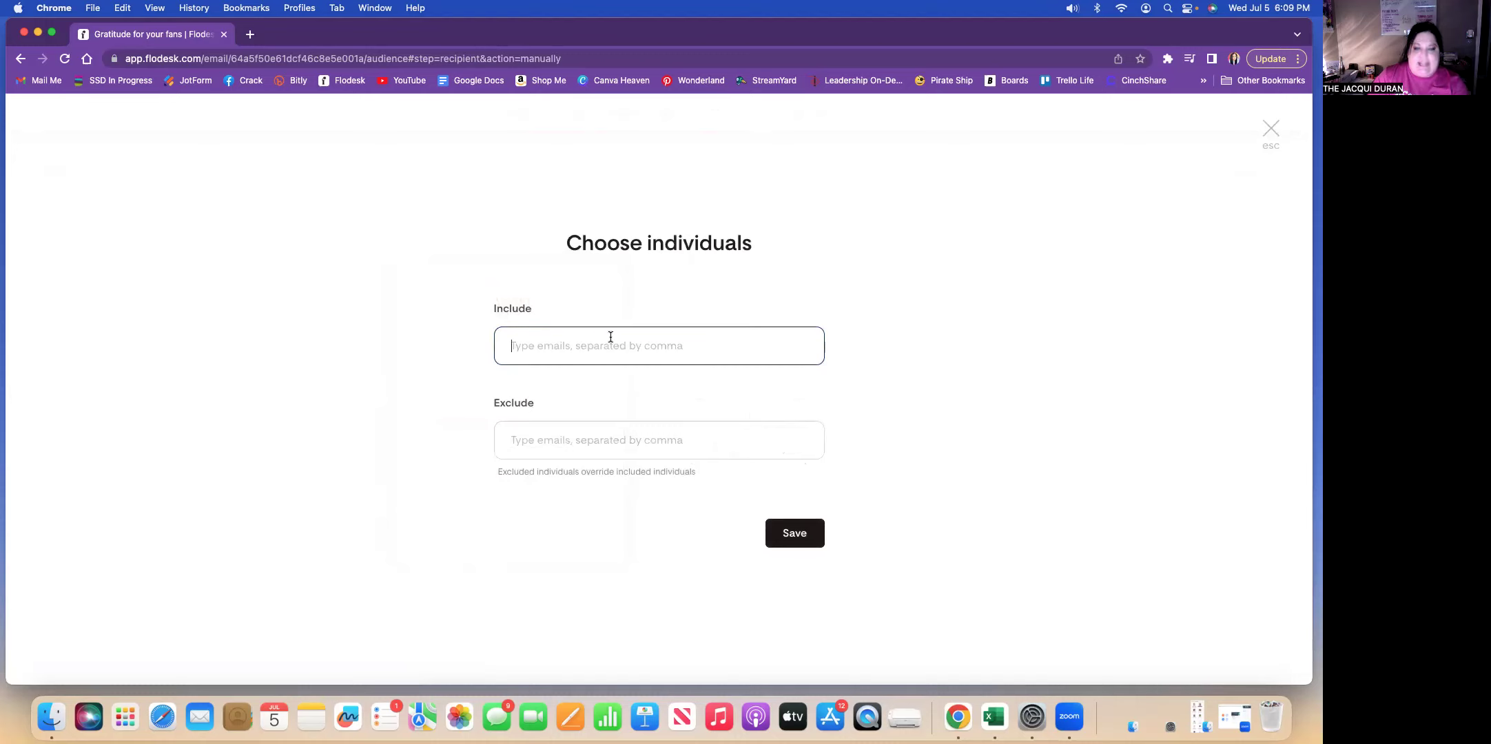
{"action": "type", "text": "jd"}
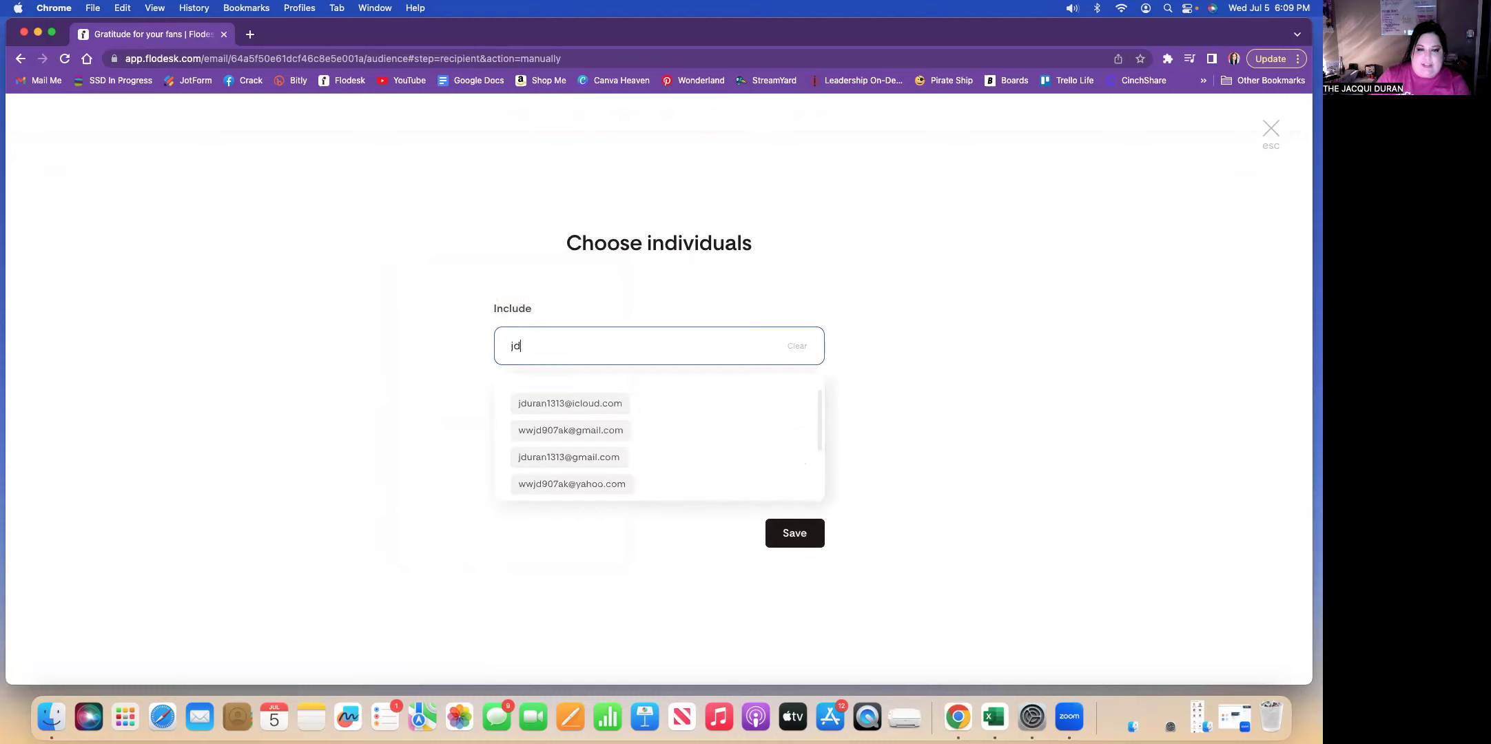
{"action": "left_click", "coordinate": [582, 463]}
{"action": "left_click", "coordinate": [803, 544]}
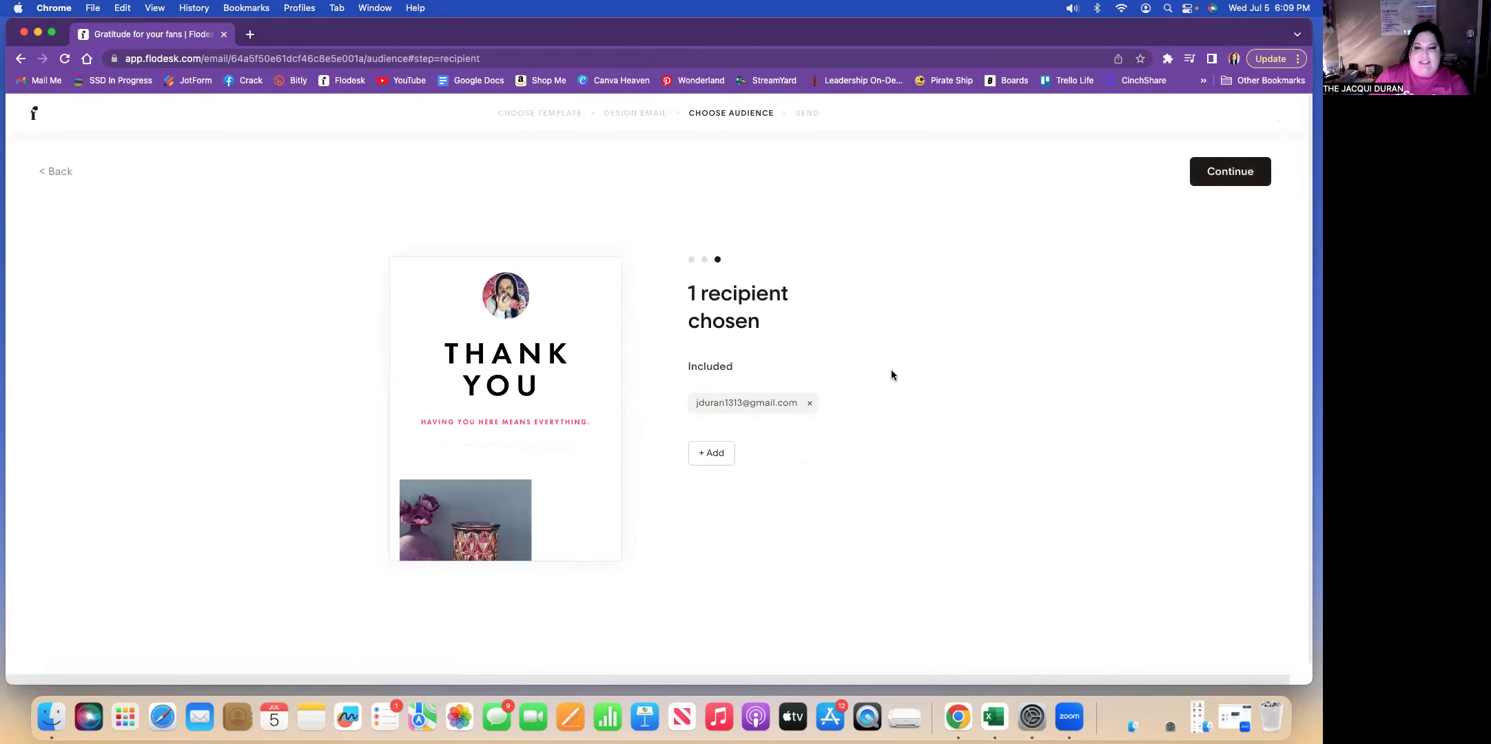
{"action": "left_click", "coordinate": [1223, 170]}
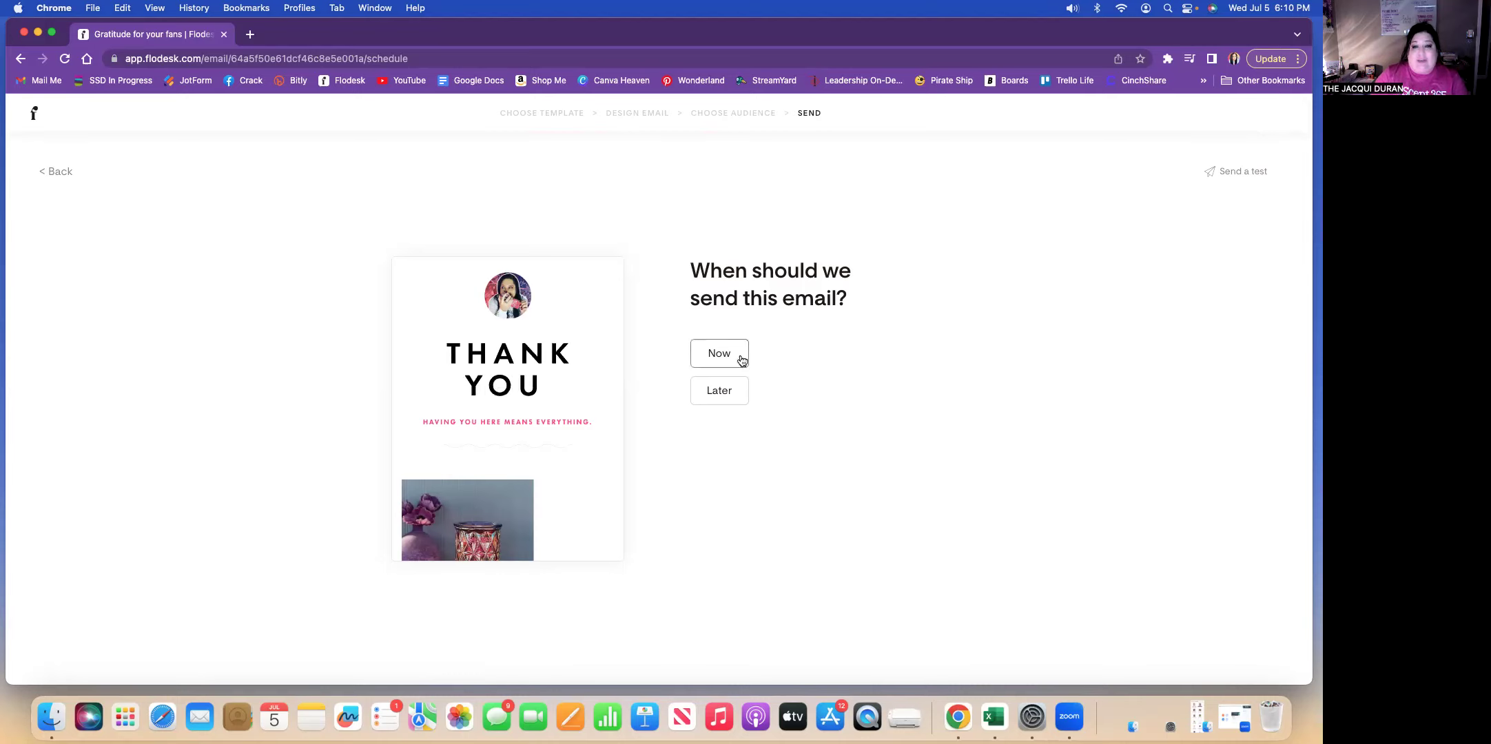
- Schedule the email for July 6 at the best time for morning, confirm the scheduling and view the scheduled email in My emails
{"action": "left_click", "coordinate": [718, 391]}
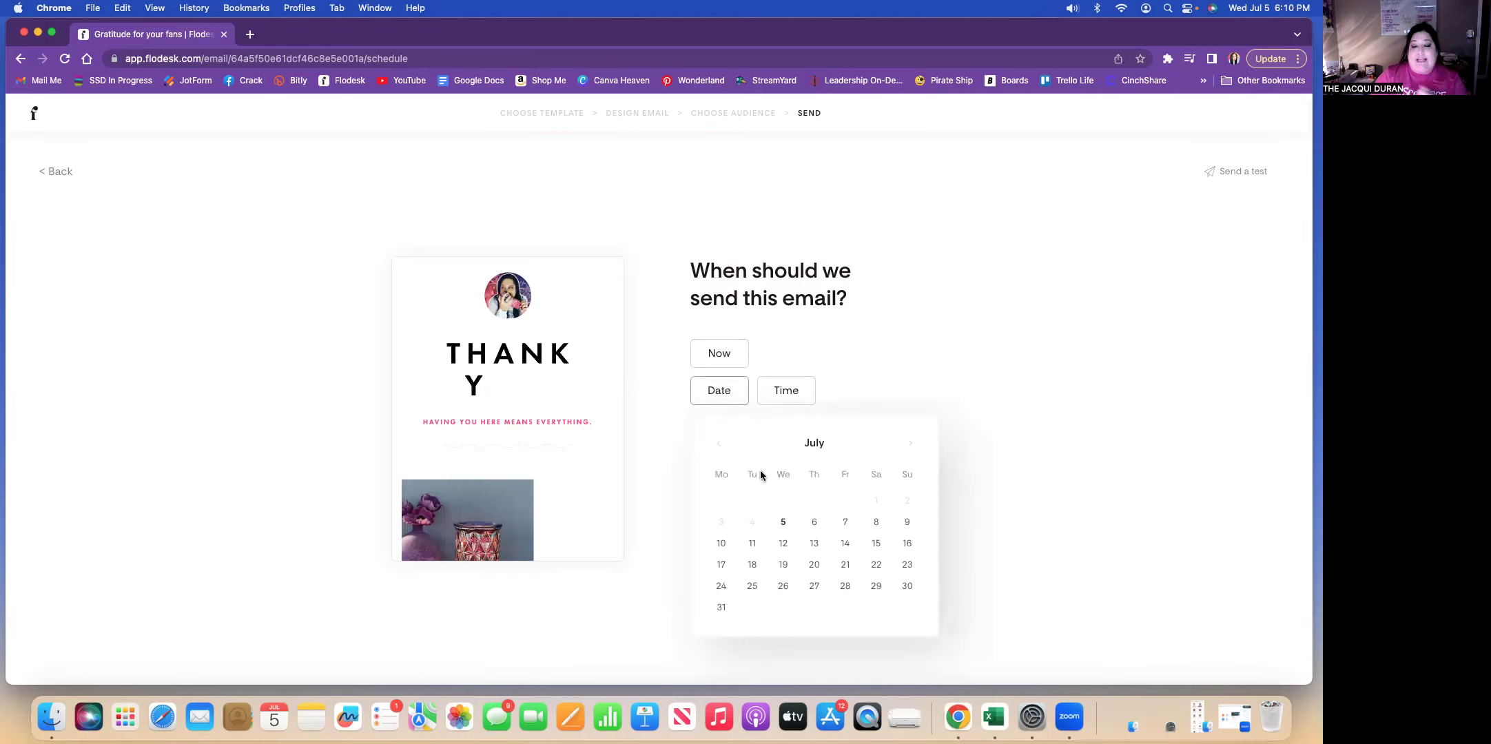
{"action": "left_click", "coordinate": [812, 524]}
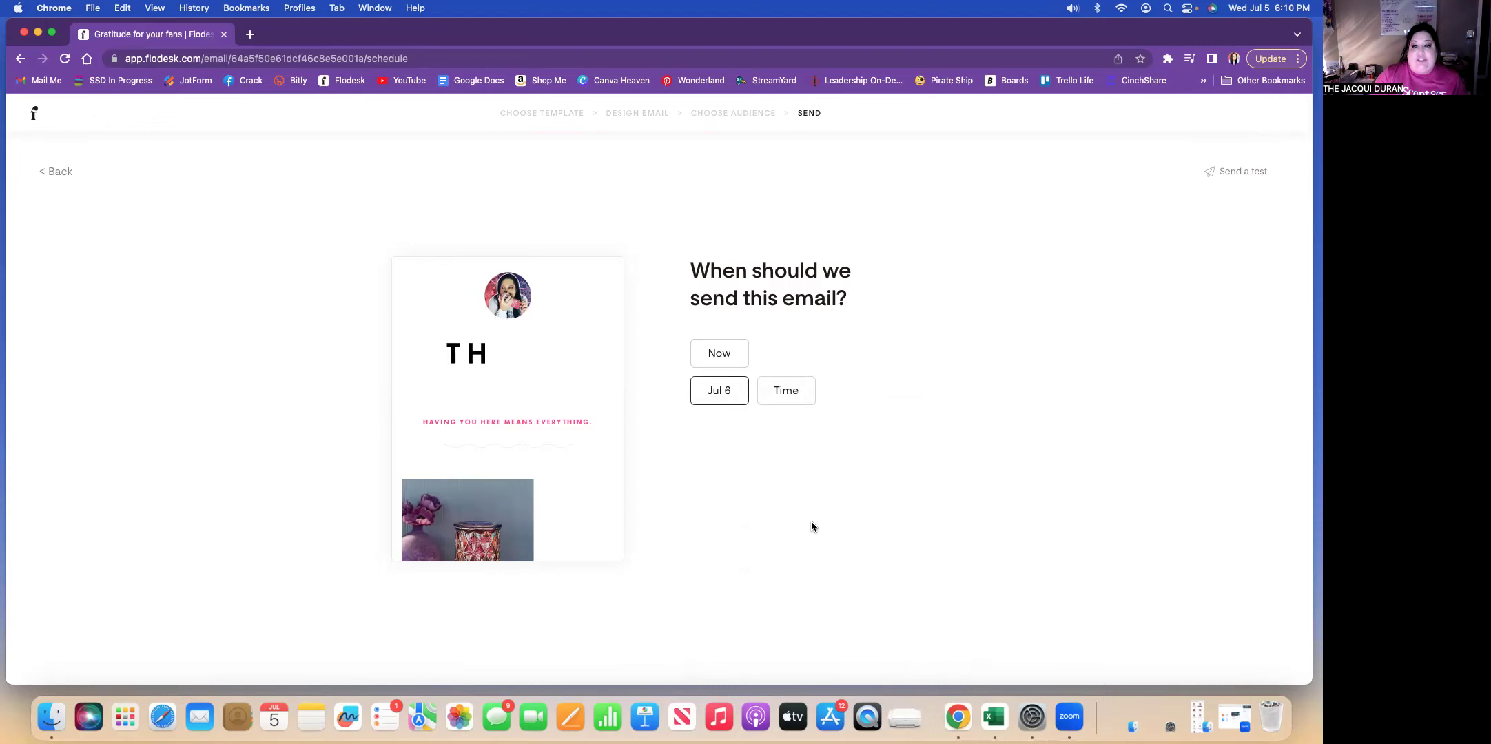
{"action": "left_click", "coordinate": [797, 391]}
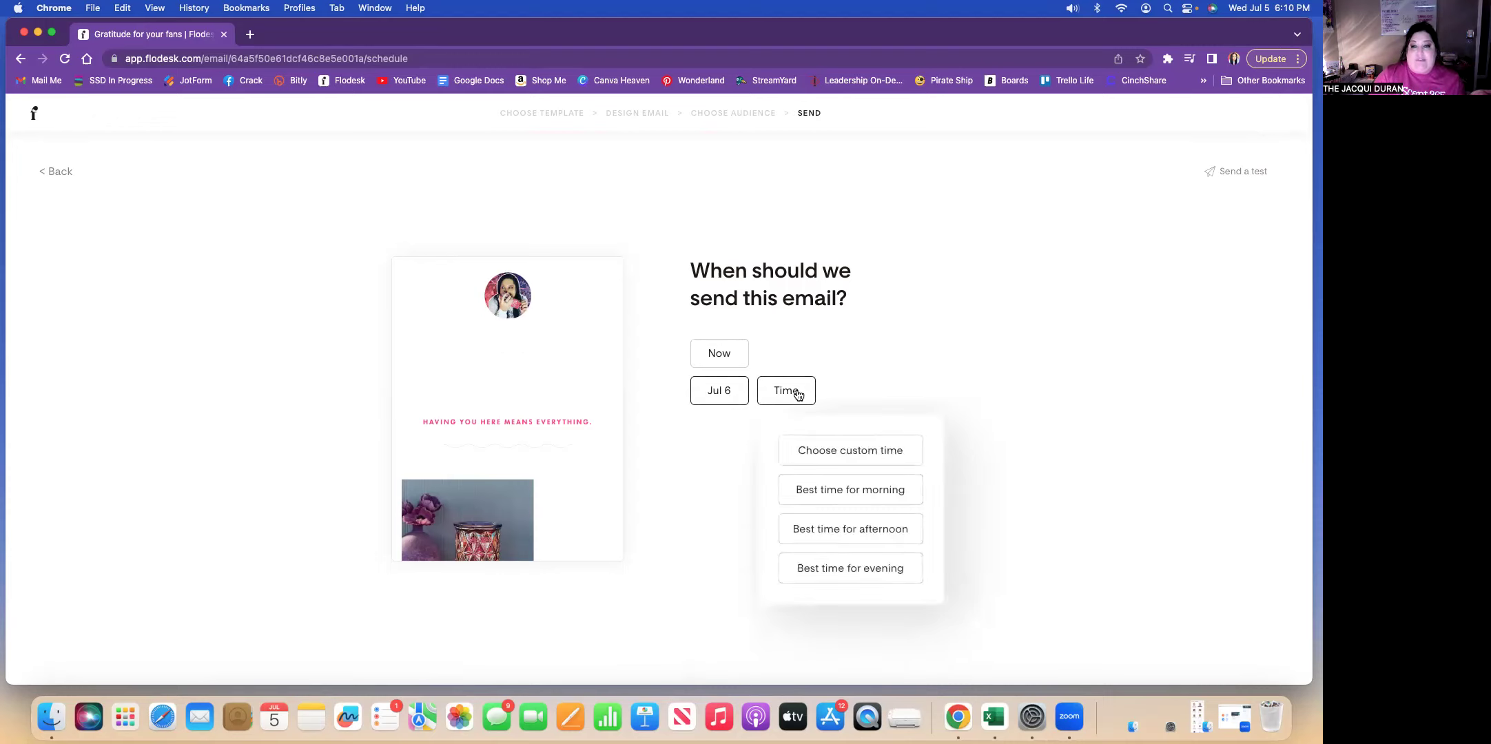
{"action": "left_click", "coordinate": [872, 498]}
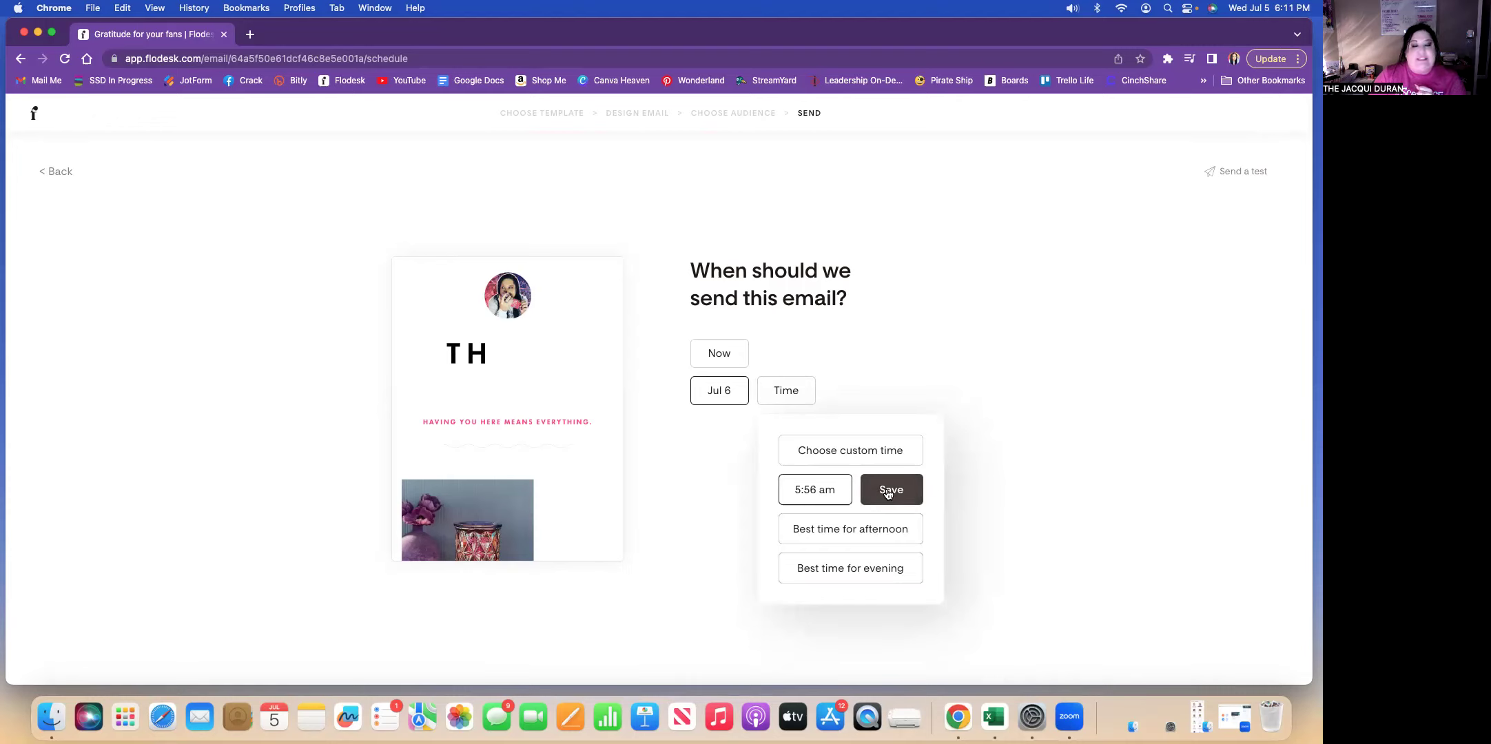
{"action": "left_click", "coordinate": [888, 491]}
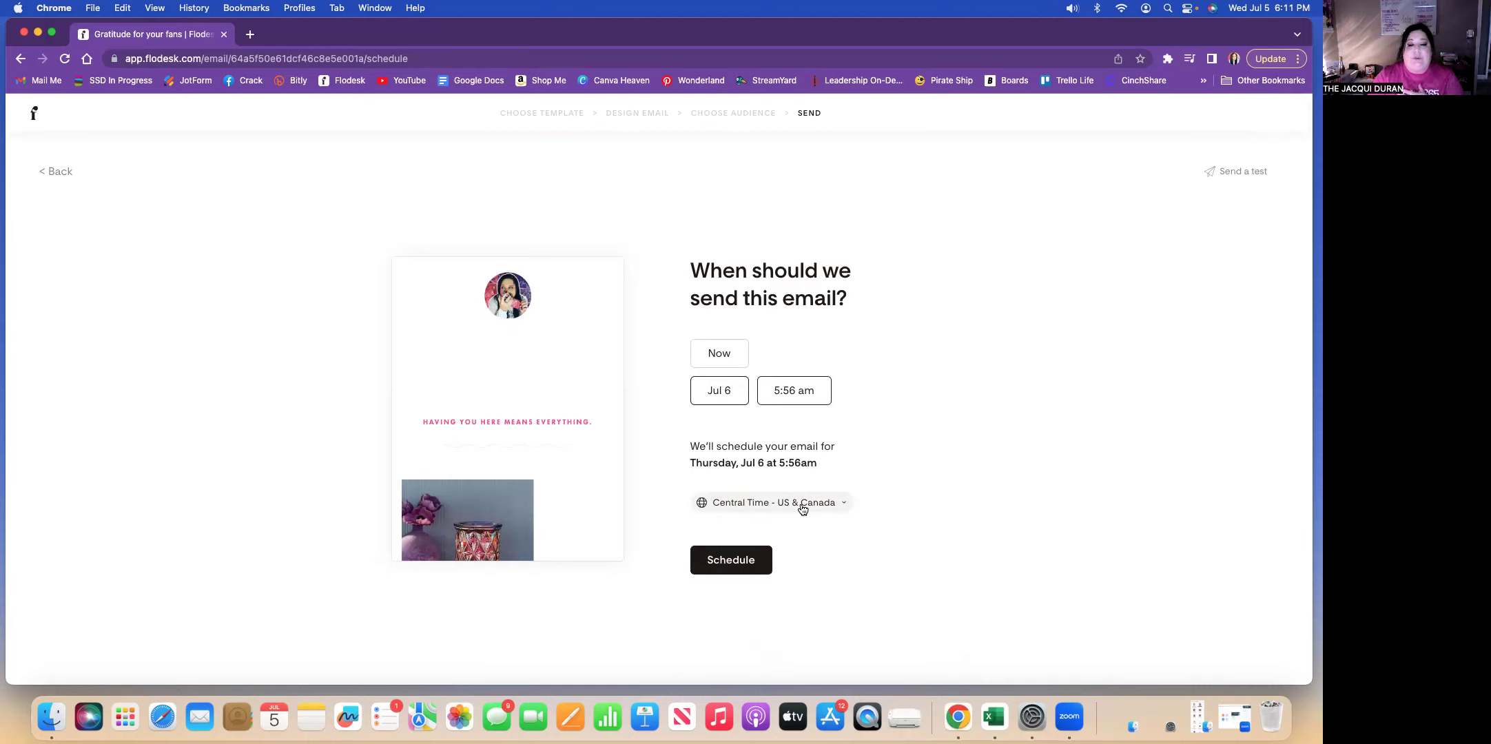
{"action": "left_click", "coordinate": [734, 561]}
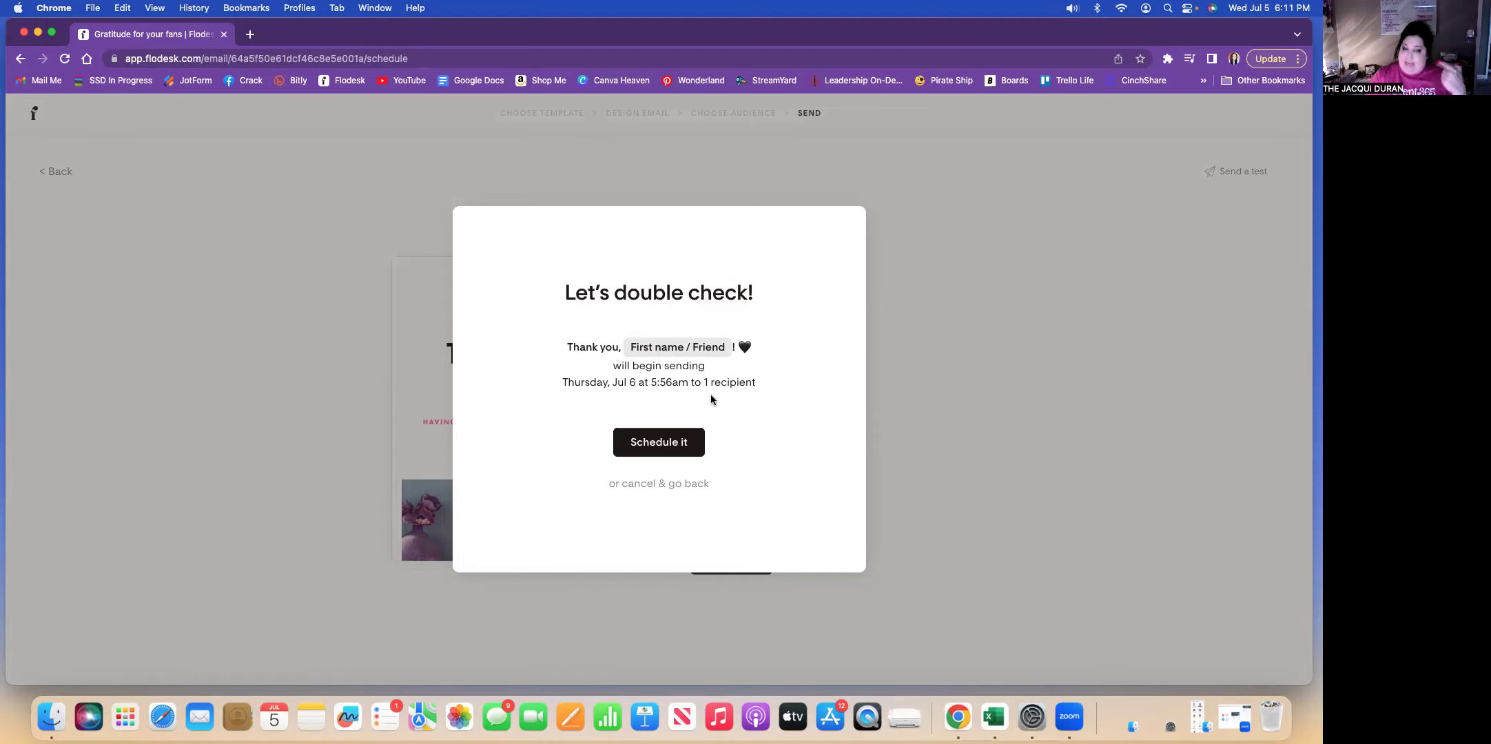
{"action": "left_click", "coordinate": [677, 442]}
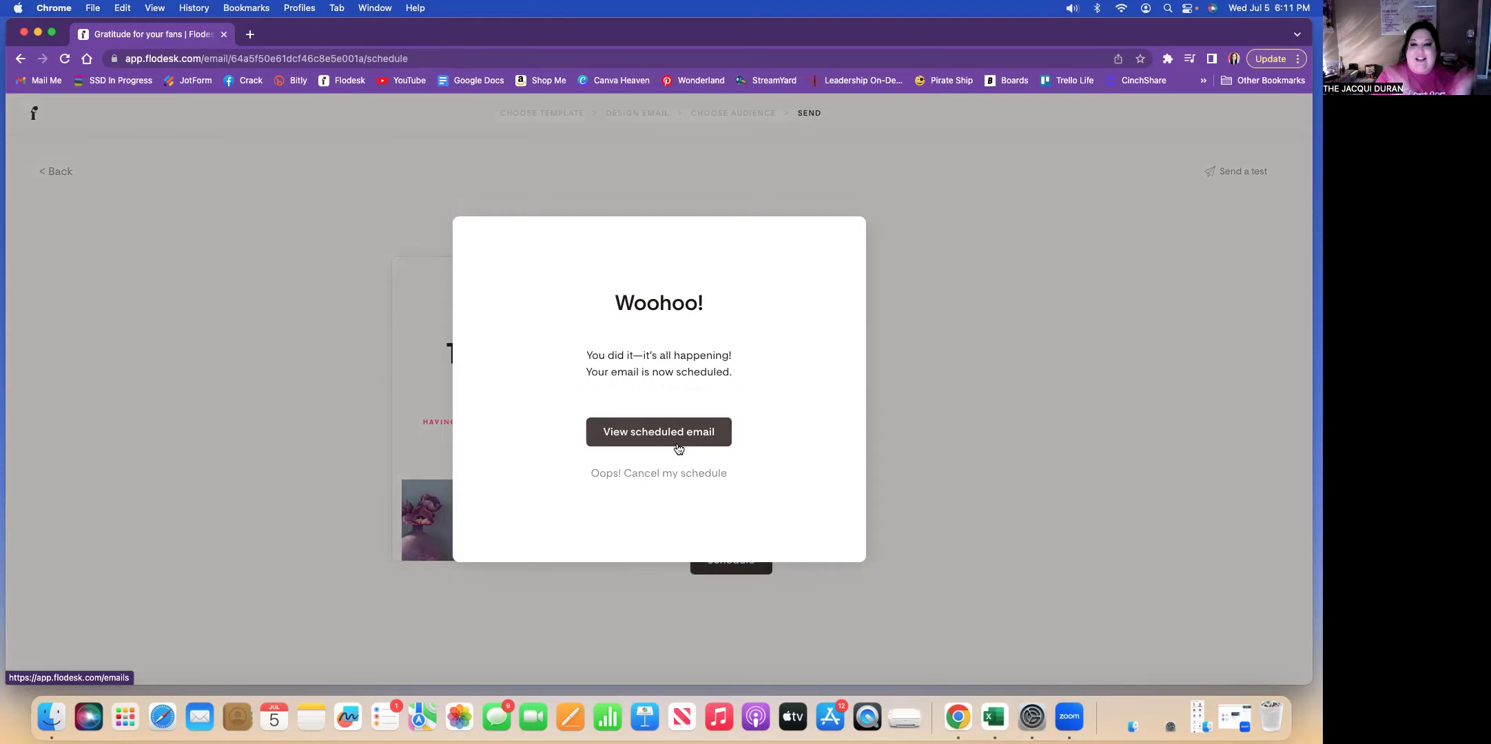
{"action": "left_click", "coordinate": [676, 444]}
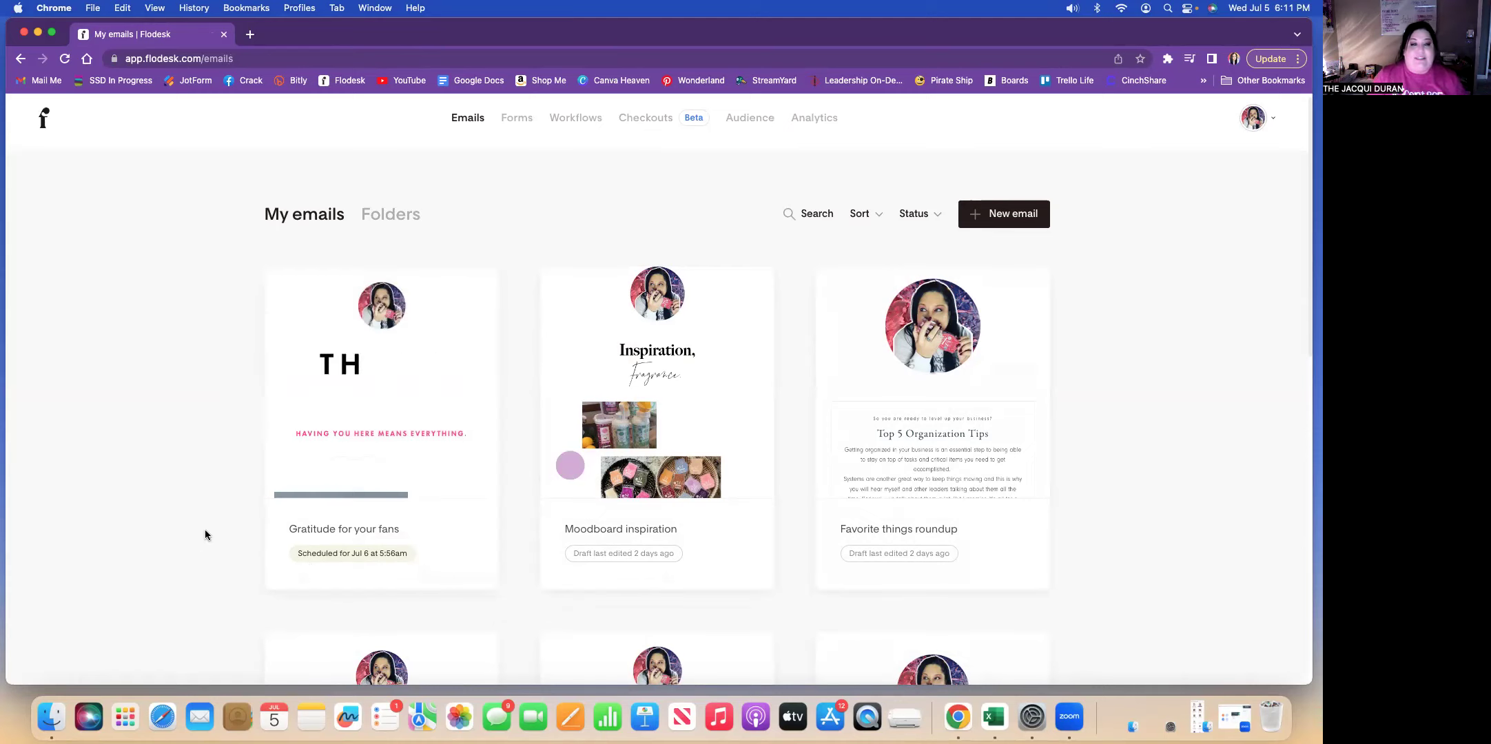
{"action": "mouse_move", "coordinate": [379, 386]}
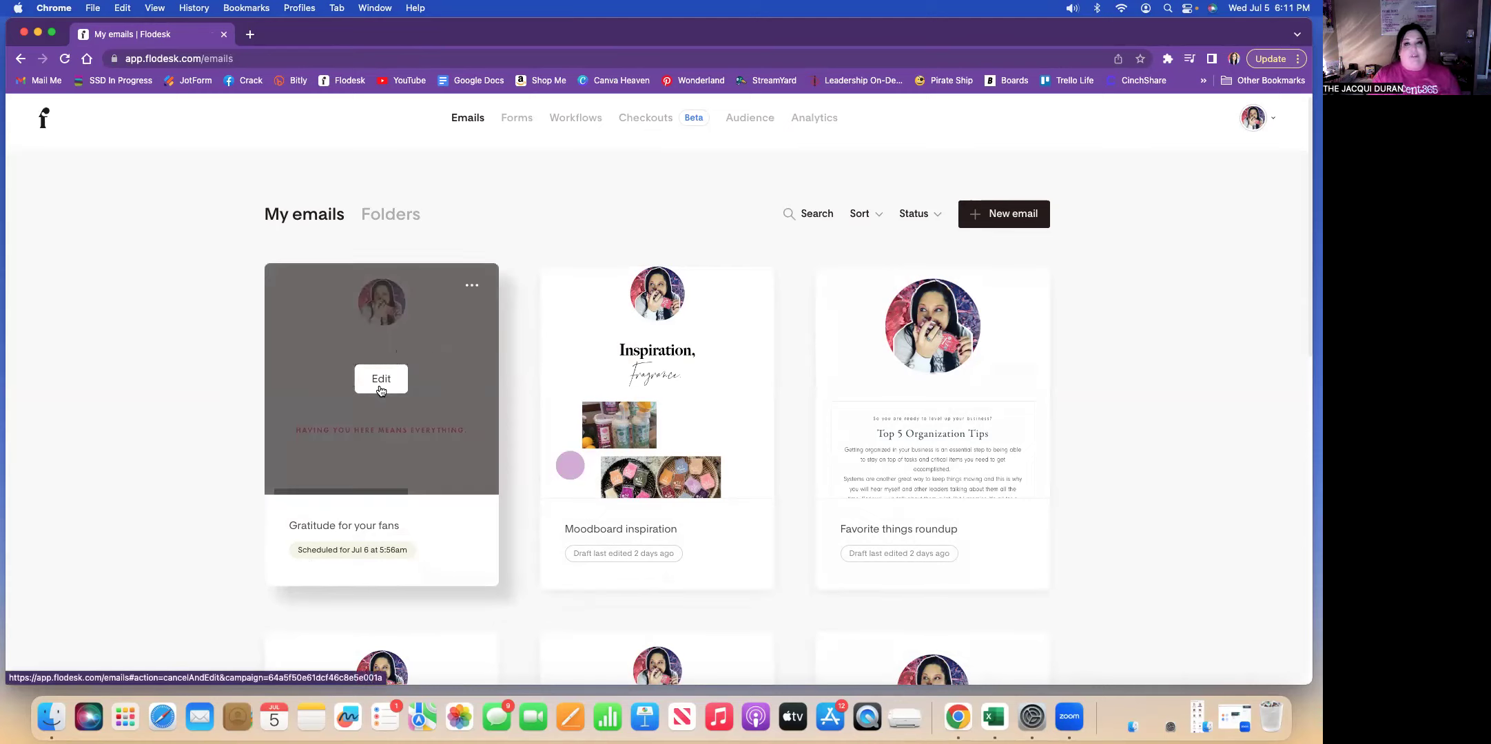